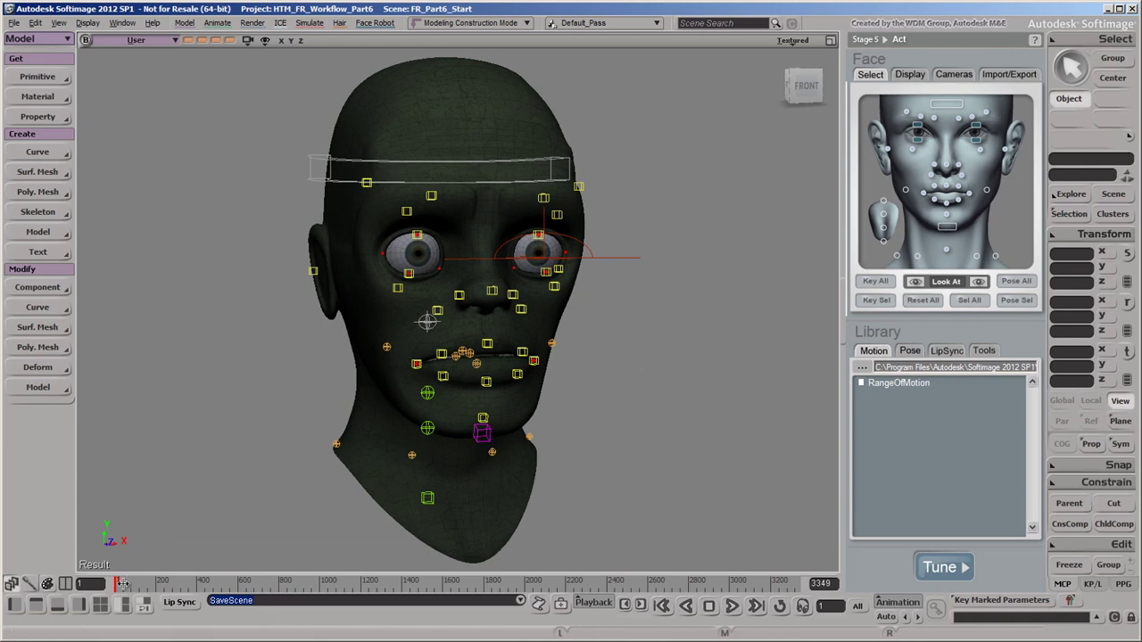
Return the timeline to frame 1 and clear the retargeted motion from the face
mouse_move(117, 584)
mouse_down()
mouse_move(306, 585)
mouse_move(100, 585)
mouse_up()
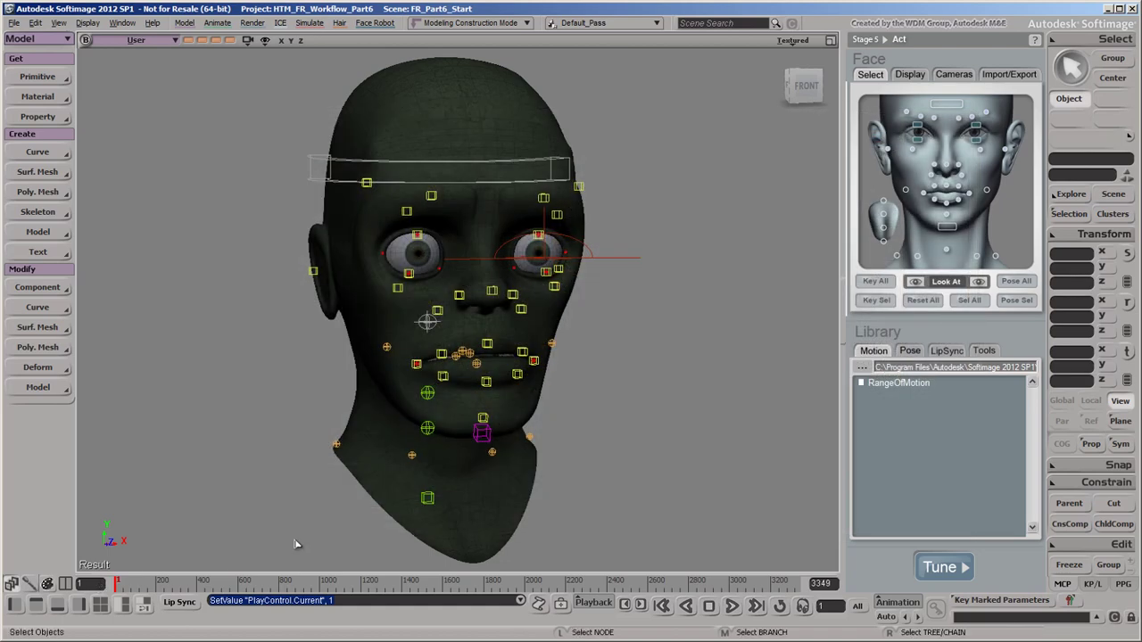
click(985, 351)
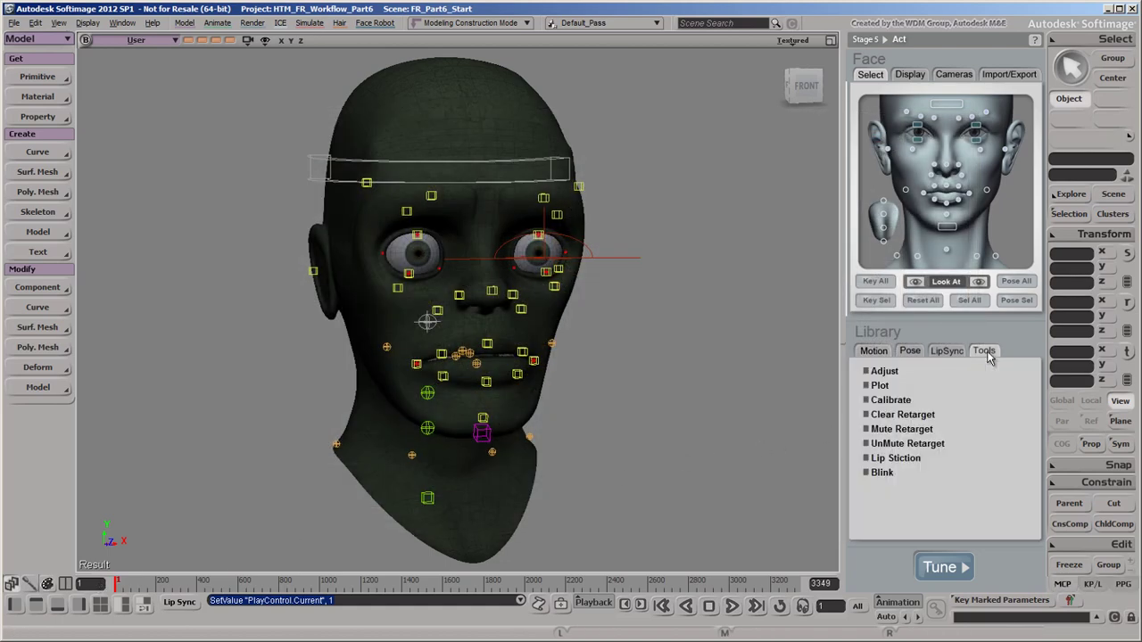
click(974, 417)
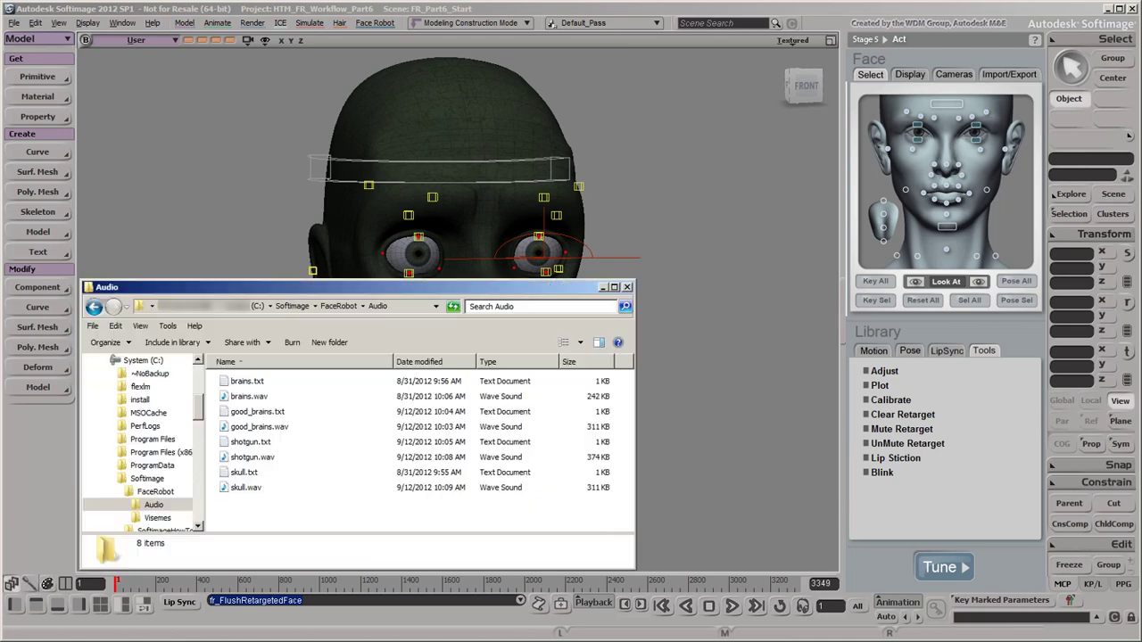
Play brains.wav from the Audio folder and read its matching transcript, brains.txt
click(298, 400)
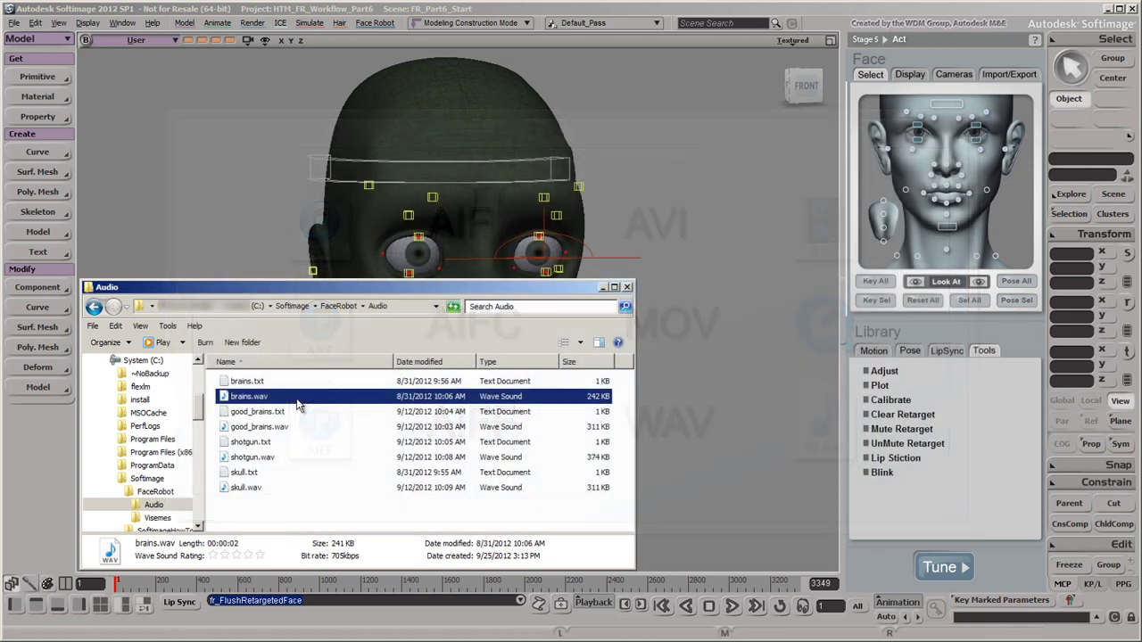
double_click(298, 401)
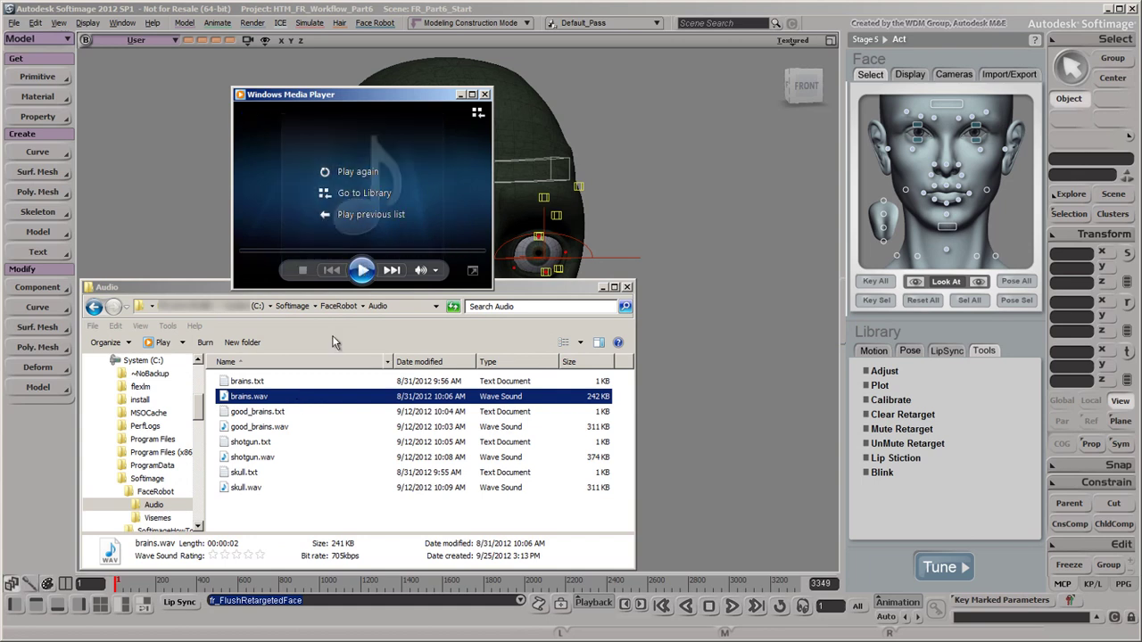
click(485, 94)
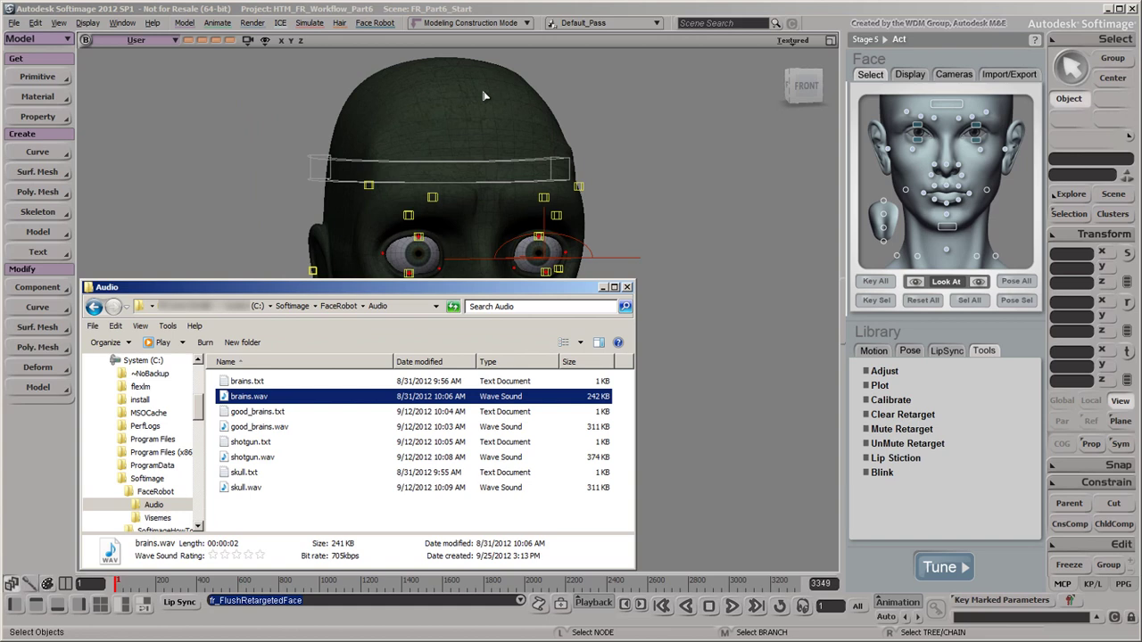
click(299, 384)
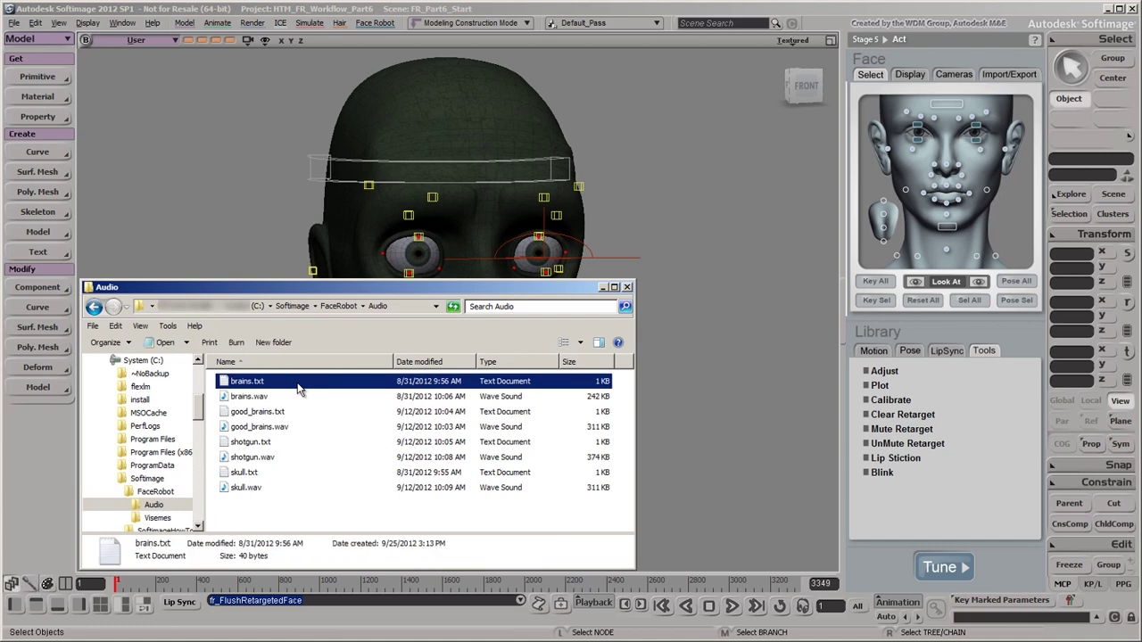
double_click(299, 388)
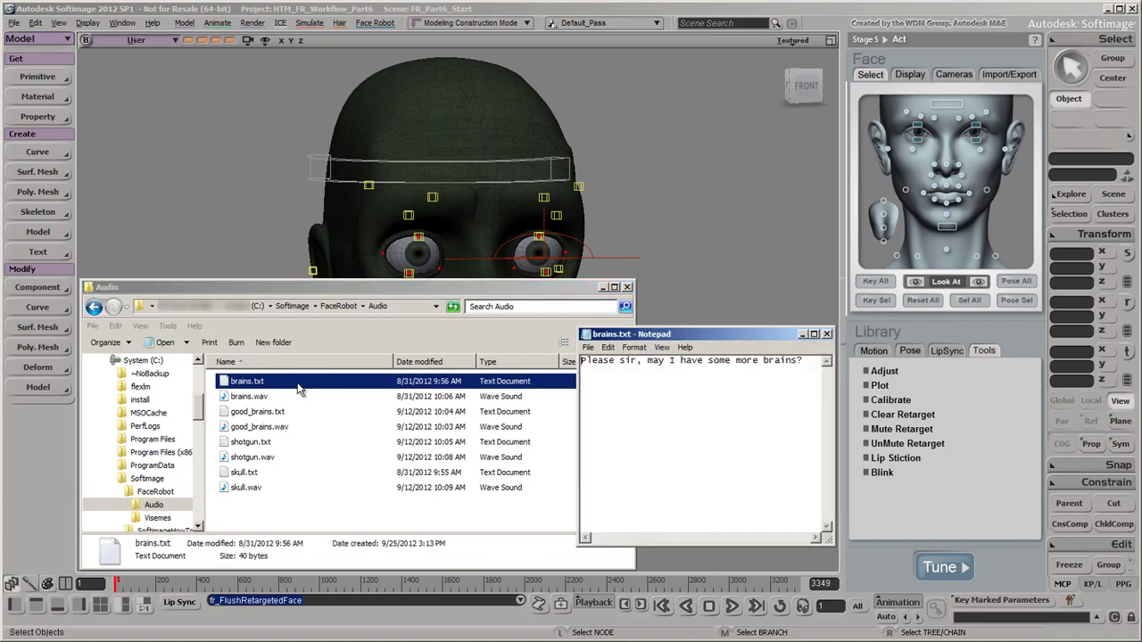
click(827, 334)
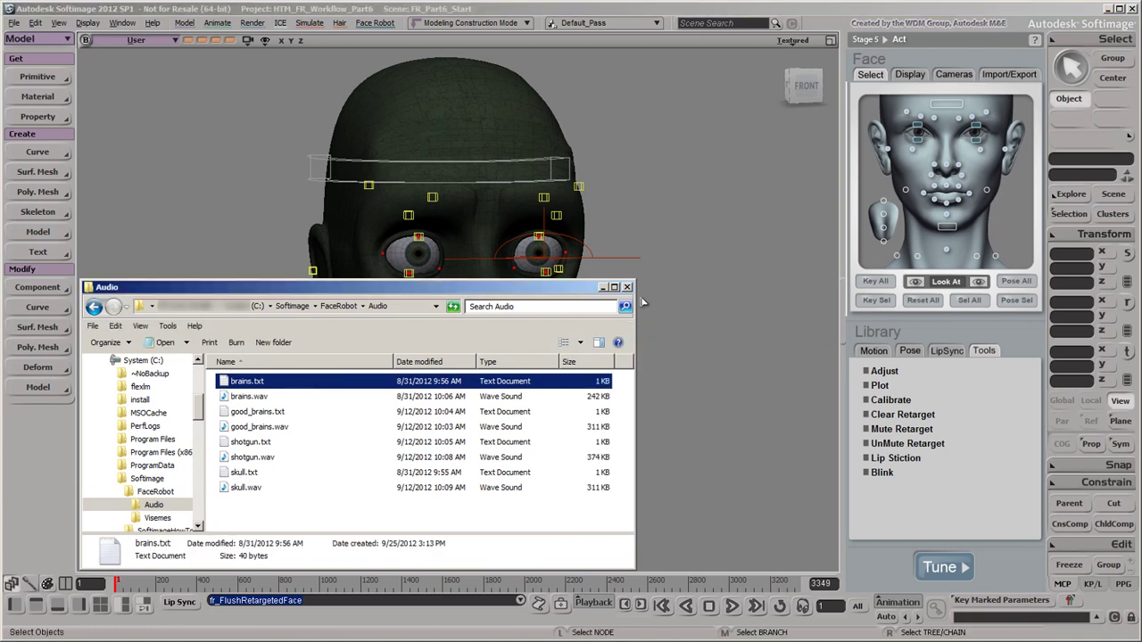
click(603, 287)
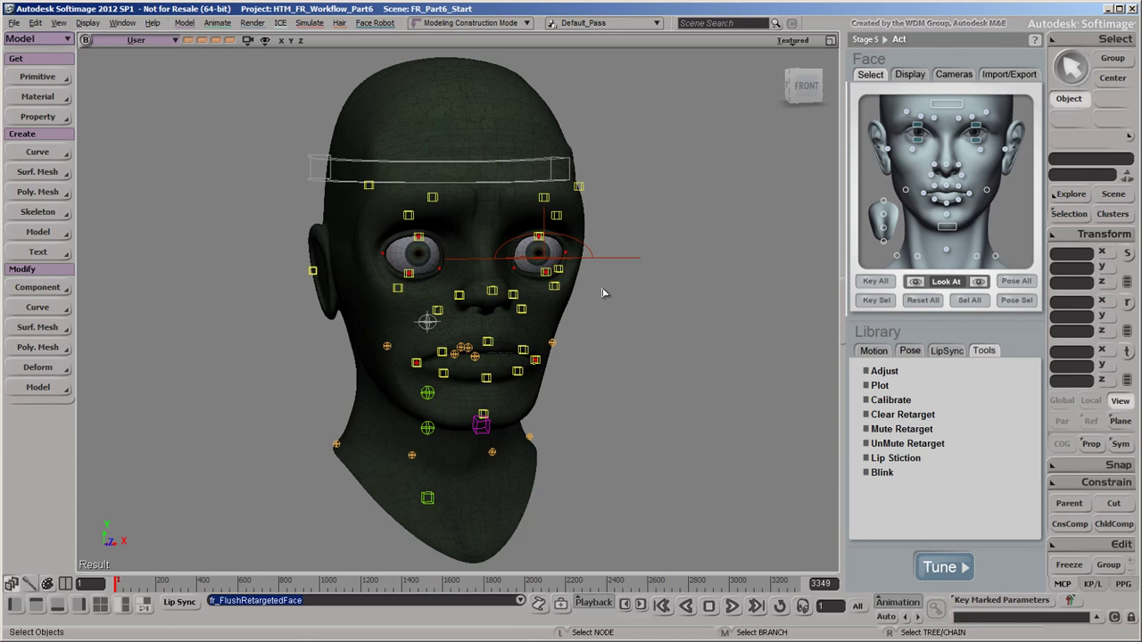
Open the viseme setup and browse to the installed Viseme folder as the library location
click(952, 351)
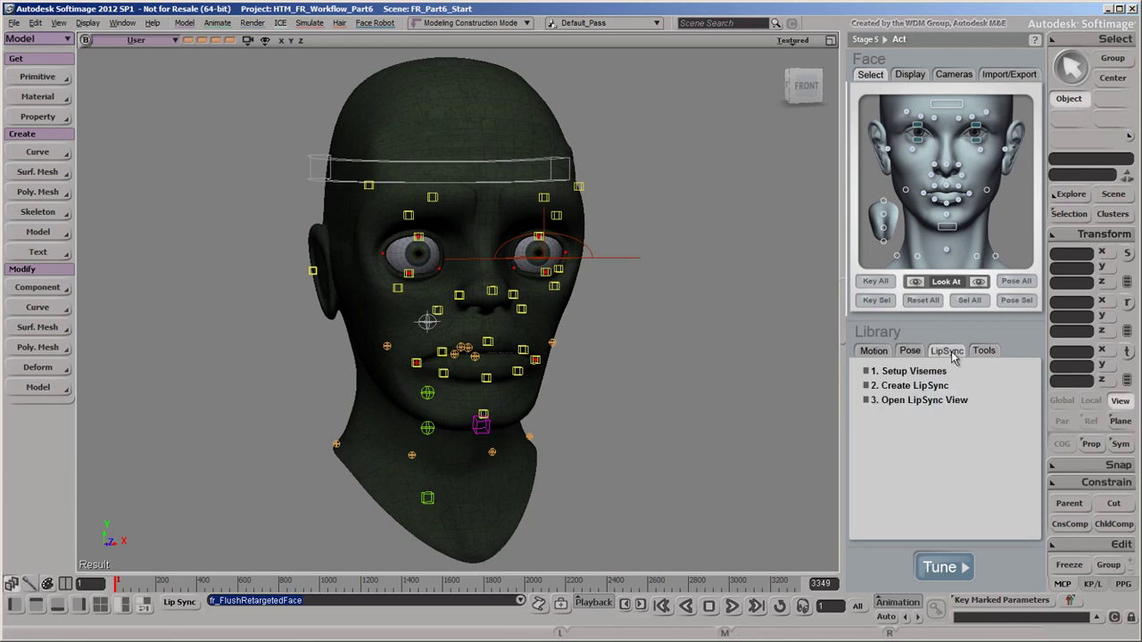
click(958, 370)
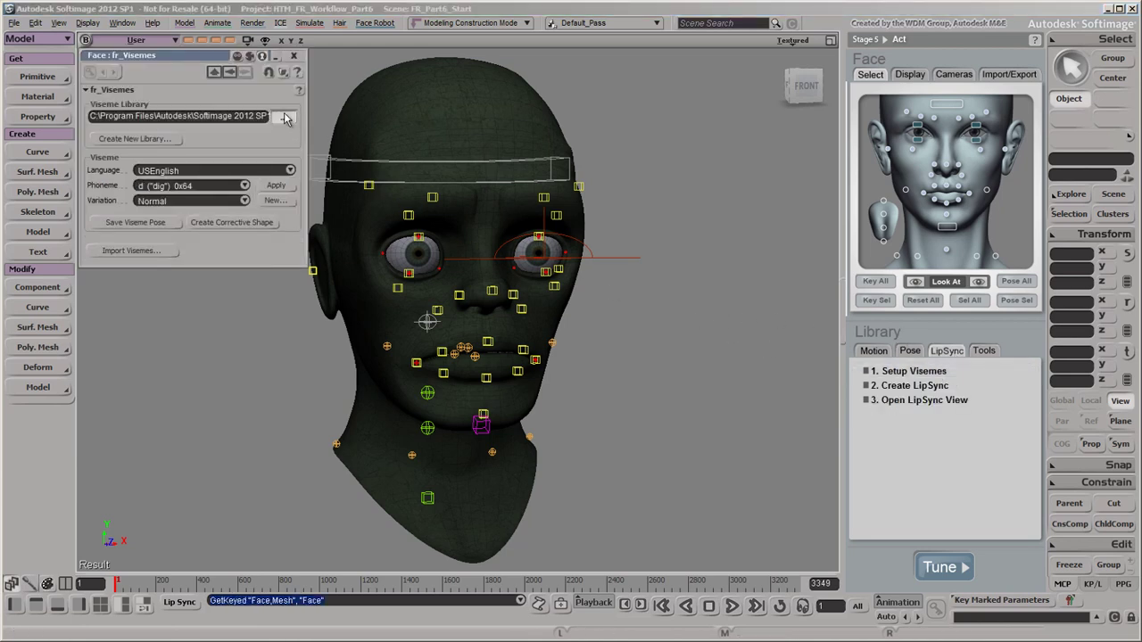
click(283, 119)
click(231, 97)
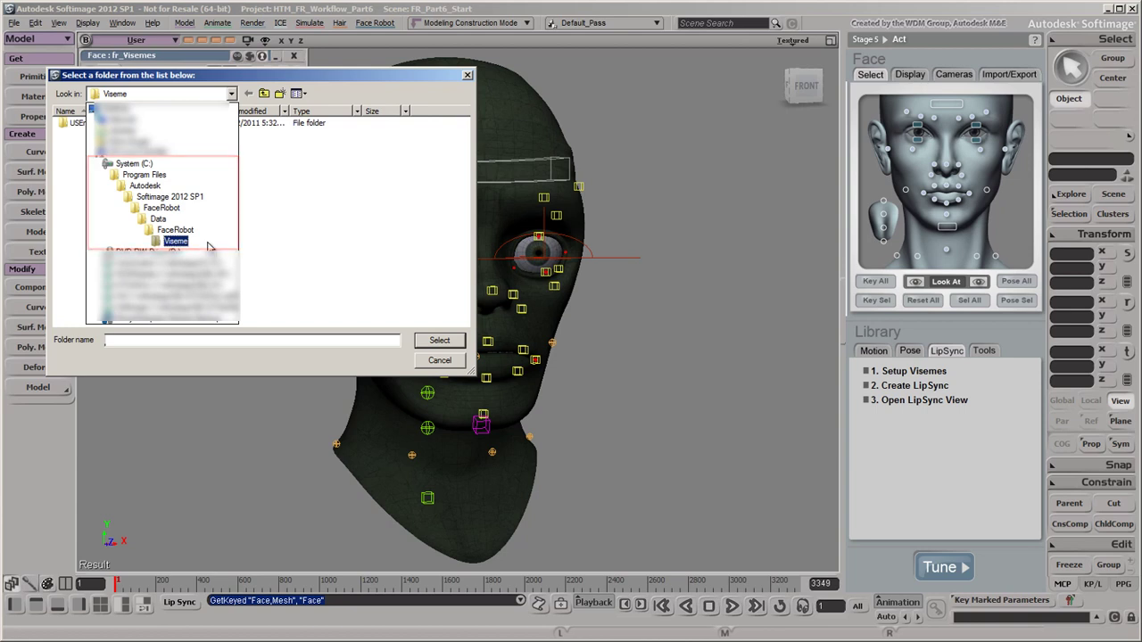
click(176, 241)
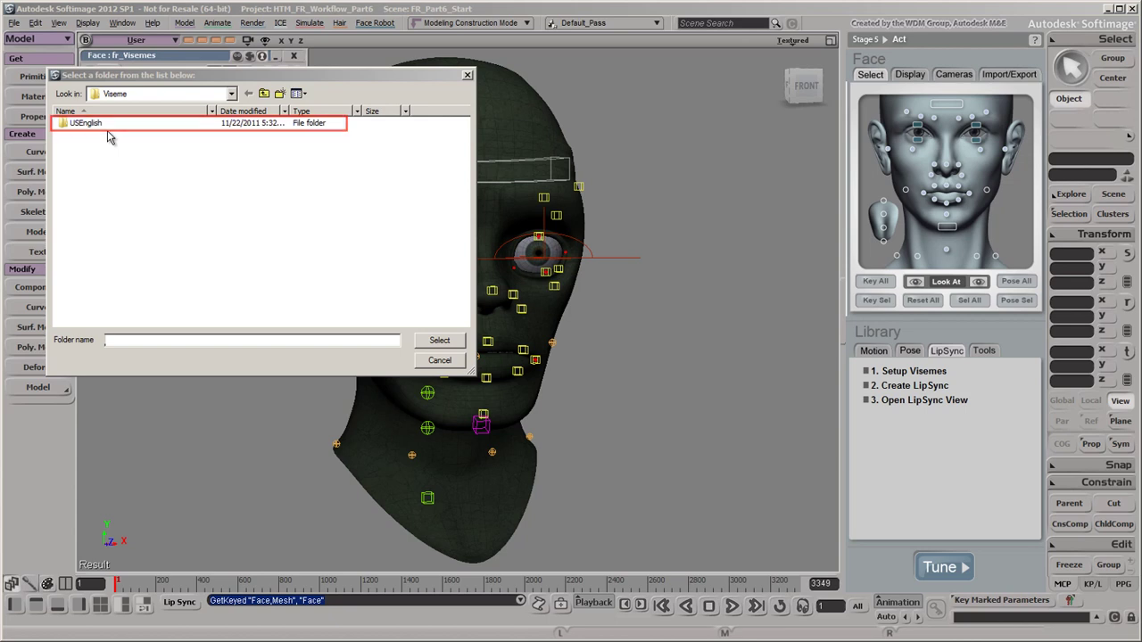
click(438, 343)
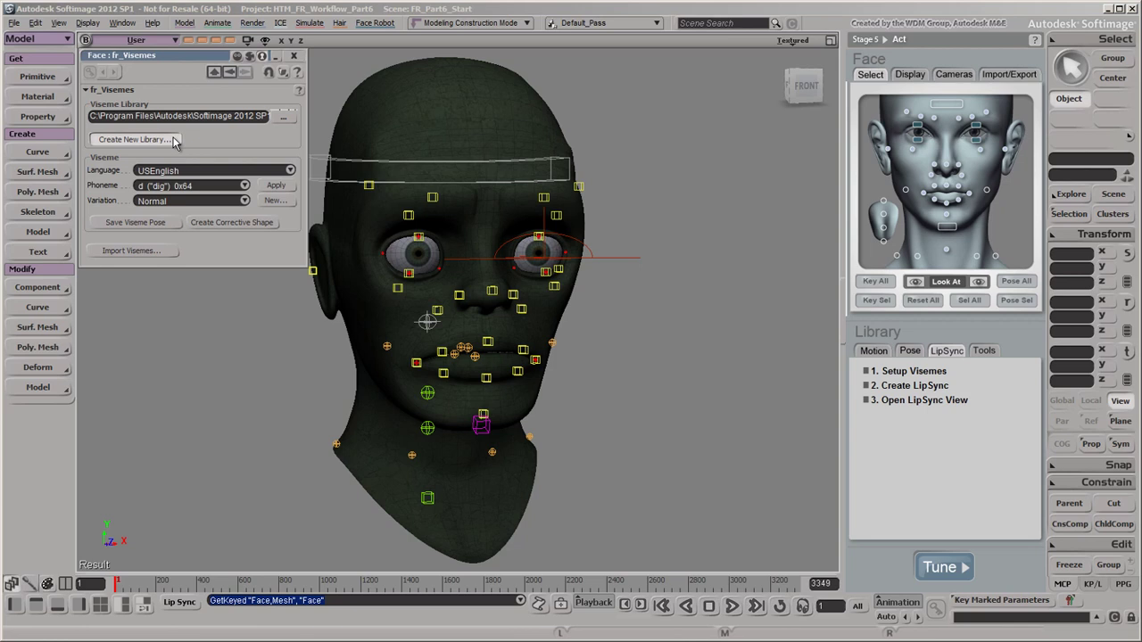
Create a new viseme library at C:\Softimage\FaceRobot\Visemes, copying the viseme files from the installed library
click(134, 139)
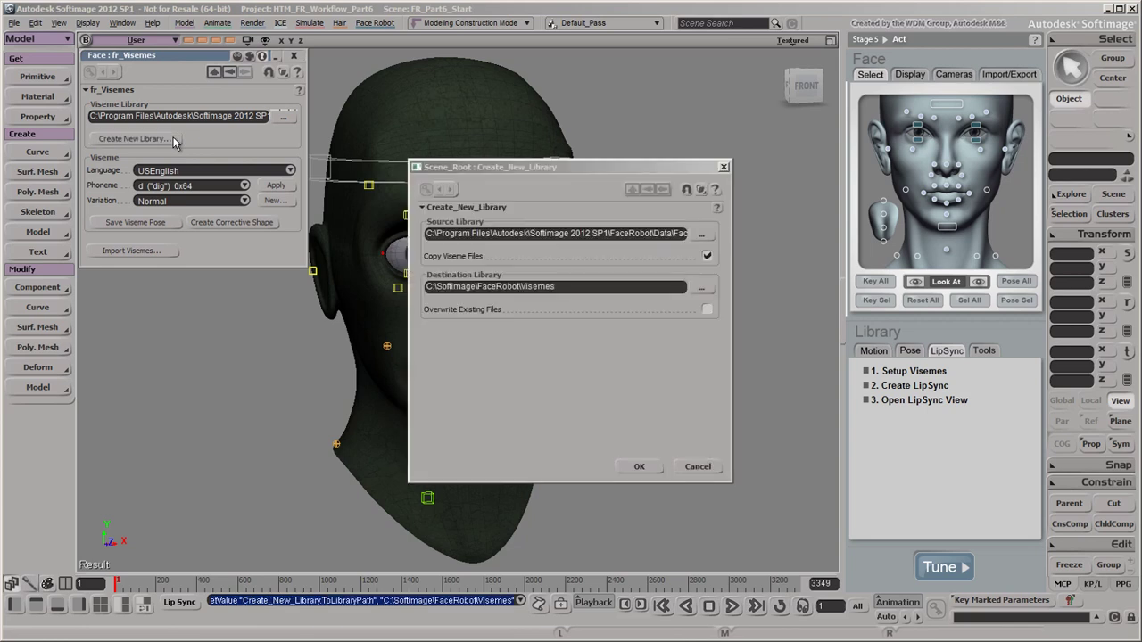
click(578, 166)
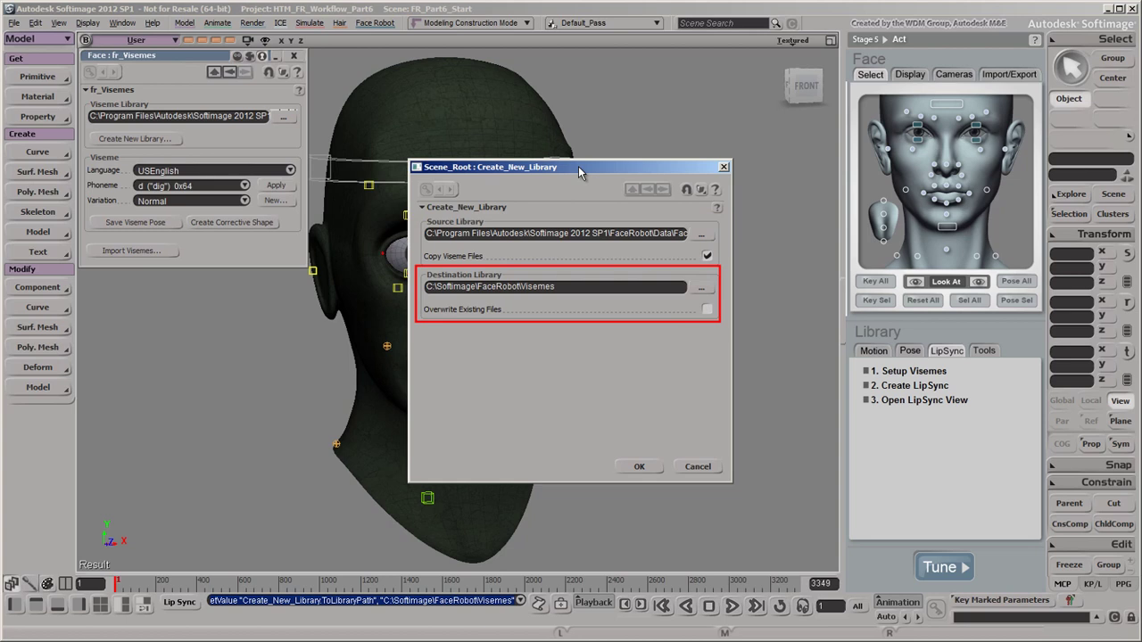
click(652, 467)
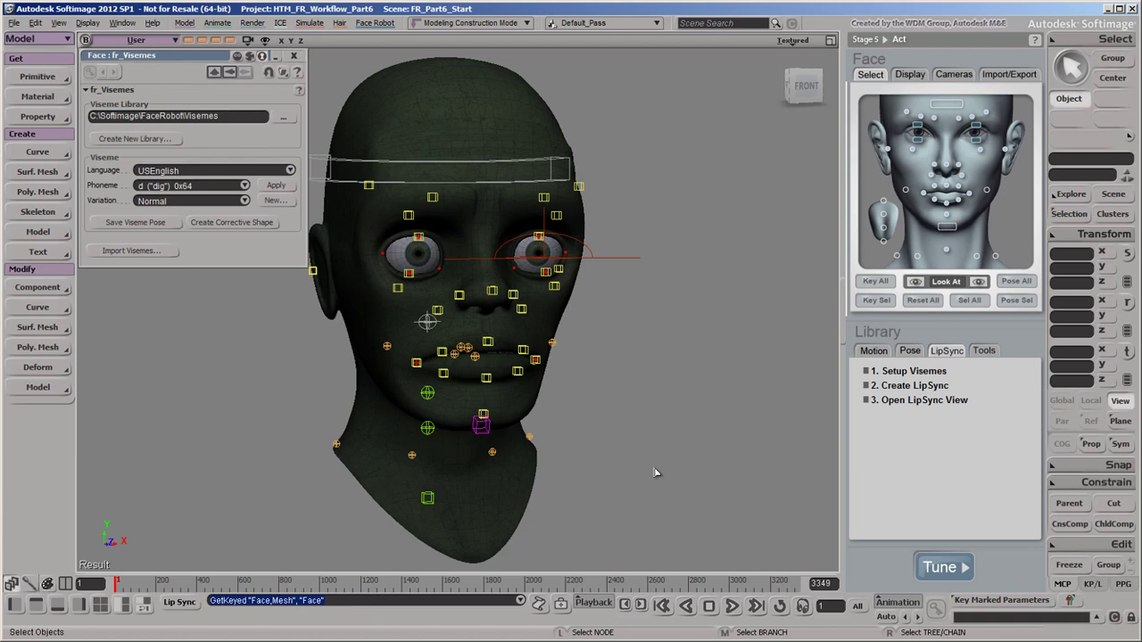
Import only the normal variation of the visemes, overwriting existing ones
click(172, 253)
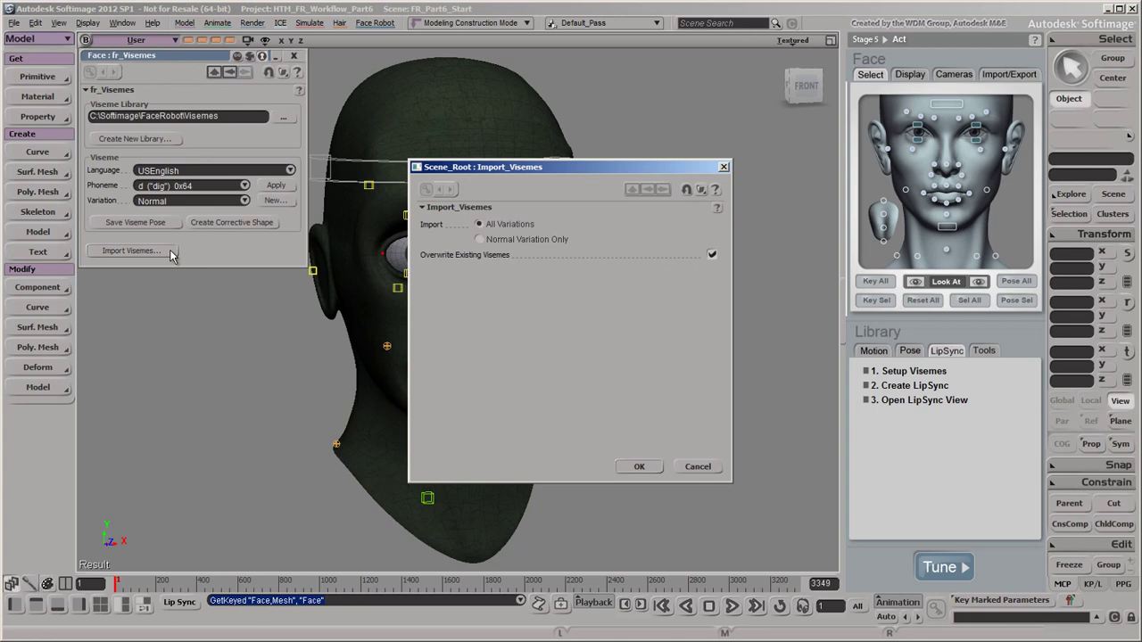
click(479, 239)
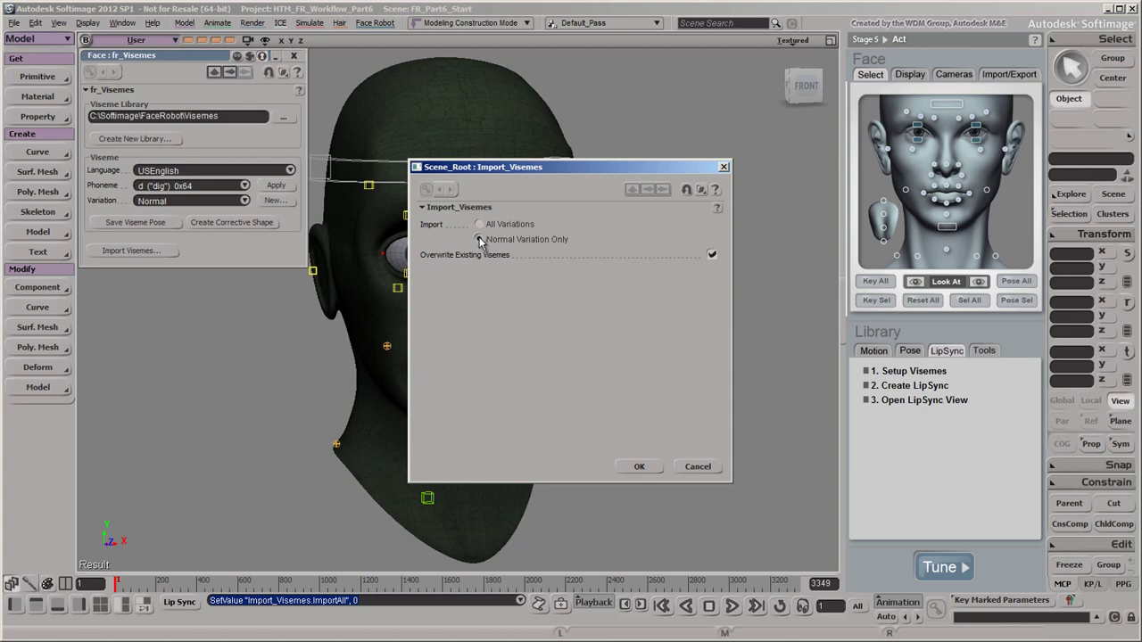
click(649, 467)
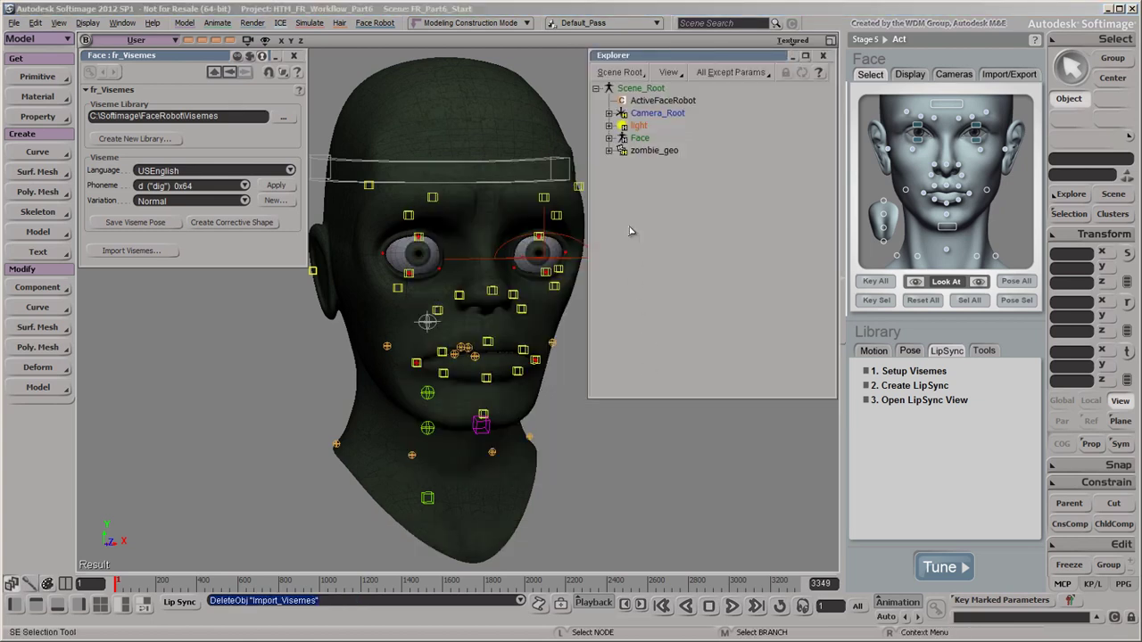
Examine the imported viseme sources under the Face model's Mixer in the explorer
click(608, 139)
click(622, 299)
click(635, 312)
click(648, 325)
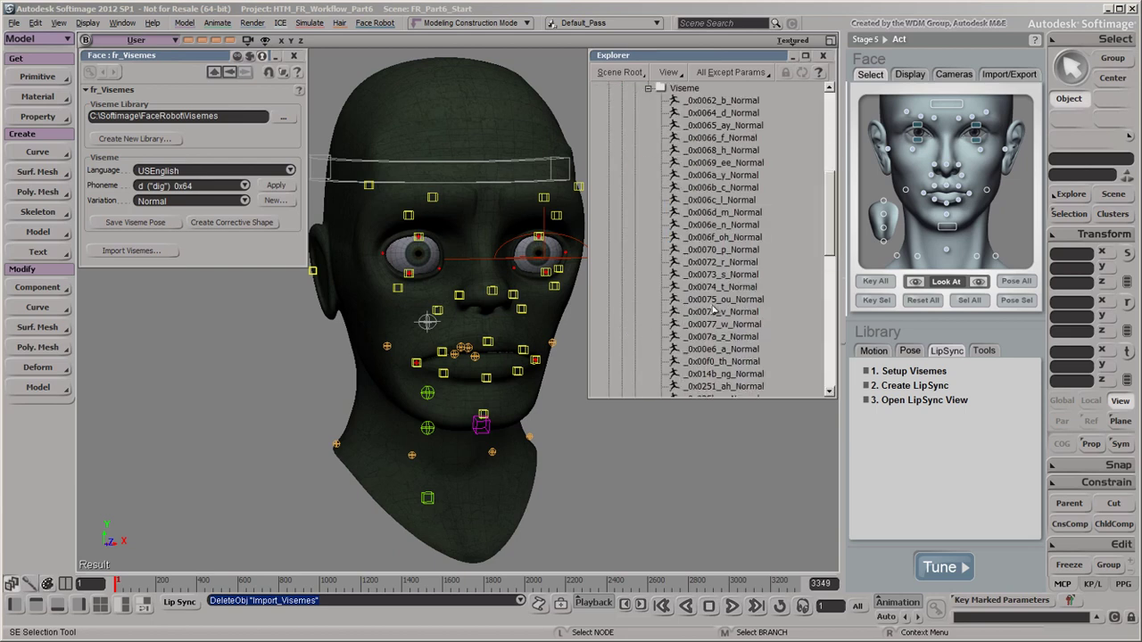
scroll(830, 252, up, 1)
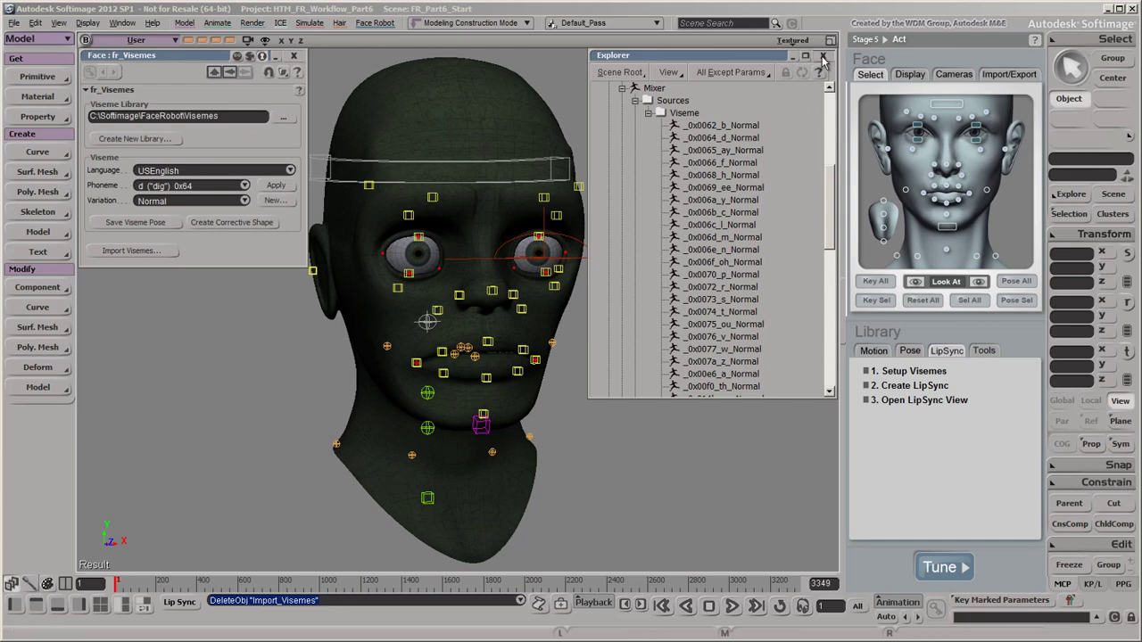
click(823, 55)
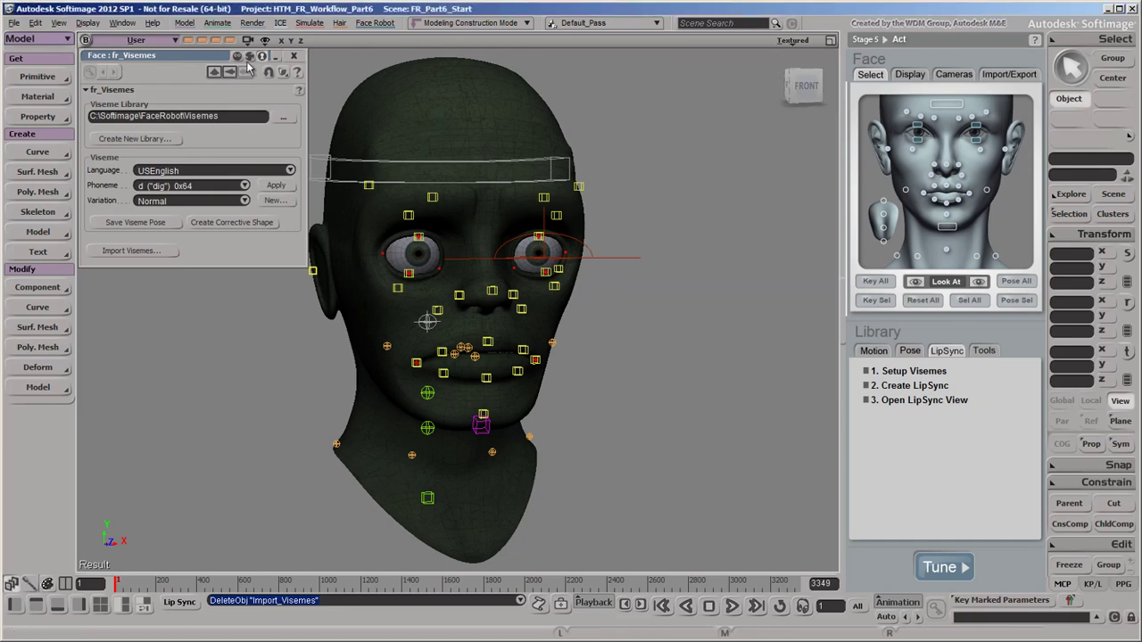
Recall the stored close-up front view and apply the ee ("see") and oh ("oh") viseme poses in turn, closing the viseme setup
click(202, 41)
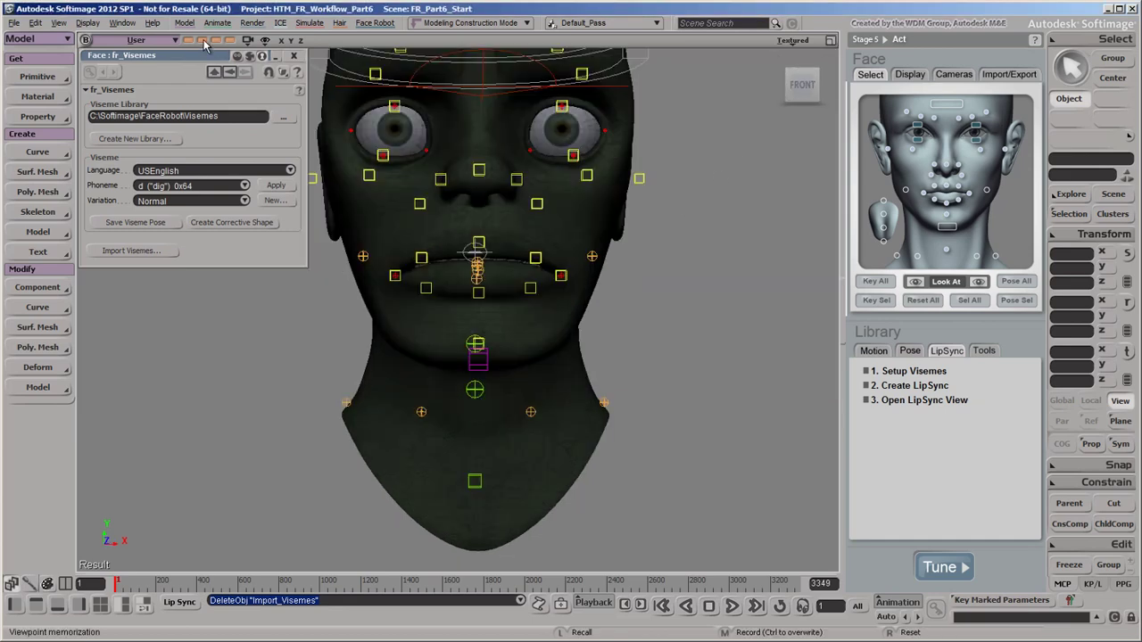
click(245, 186)
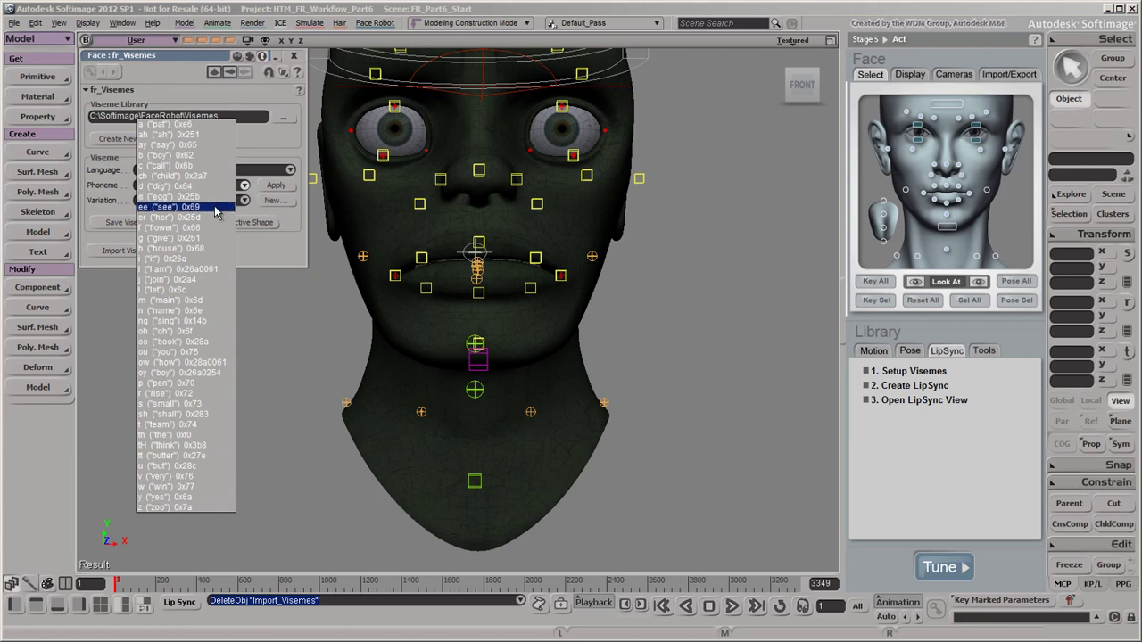
click(219, 207)
click(287, 188)
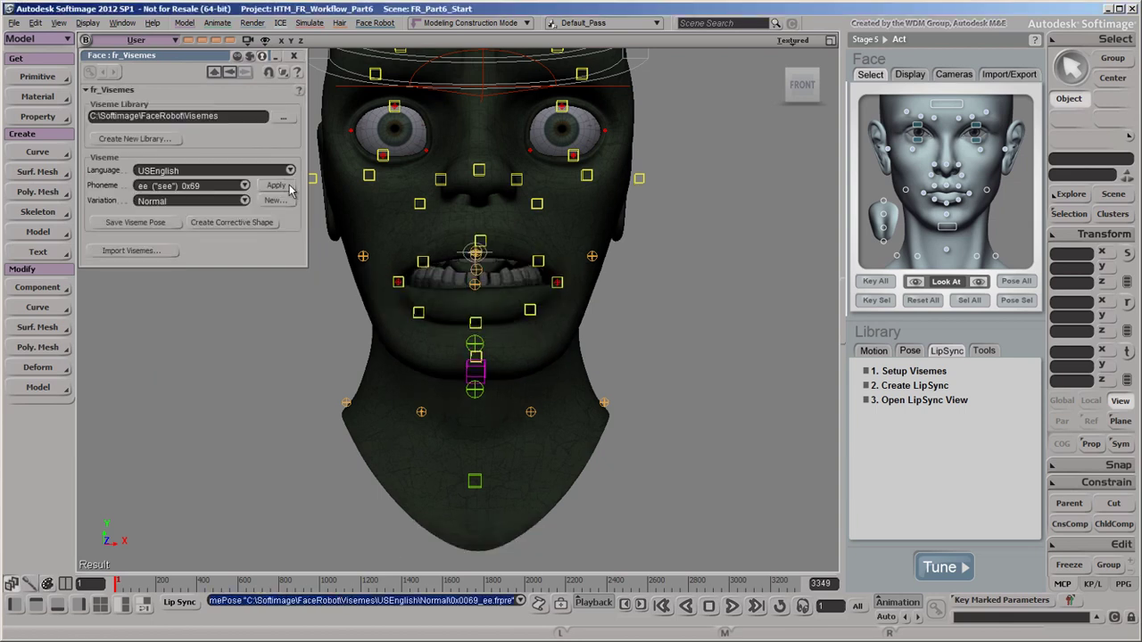
click(244, 186)
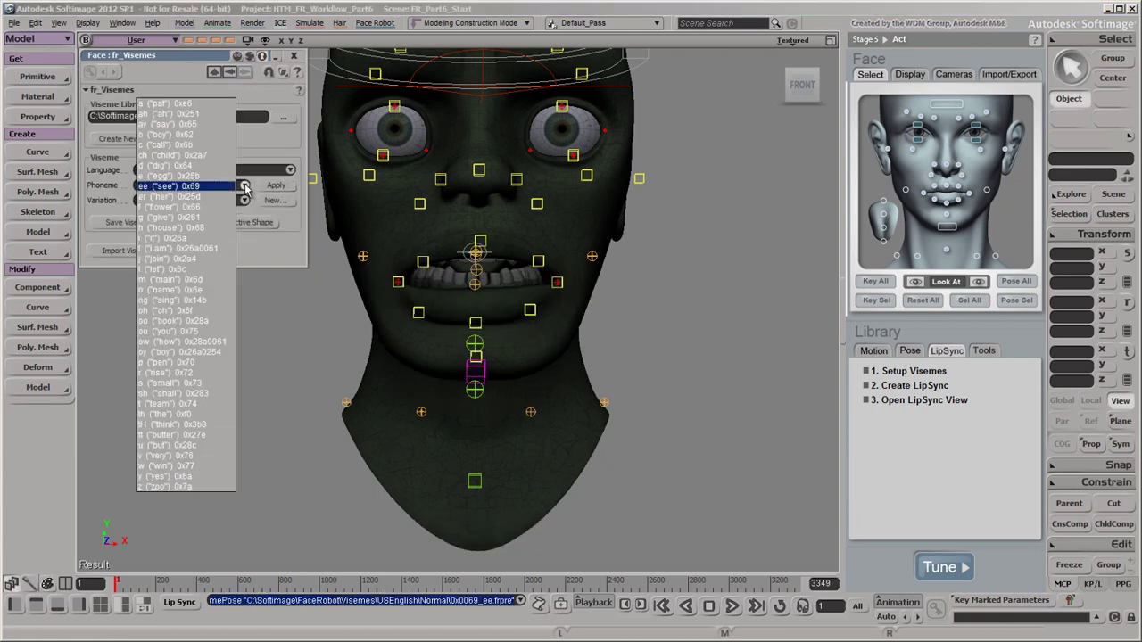
click(221, 309)
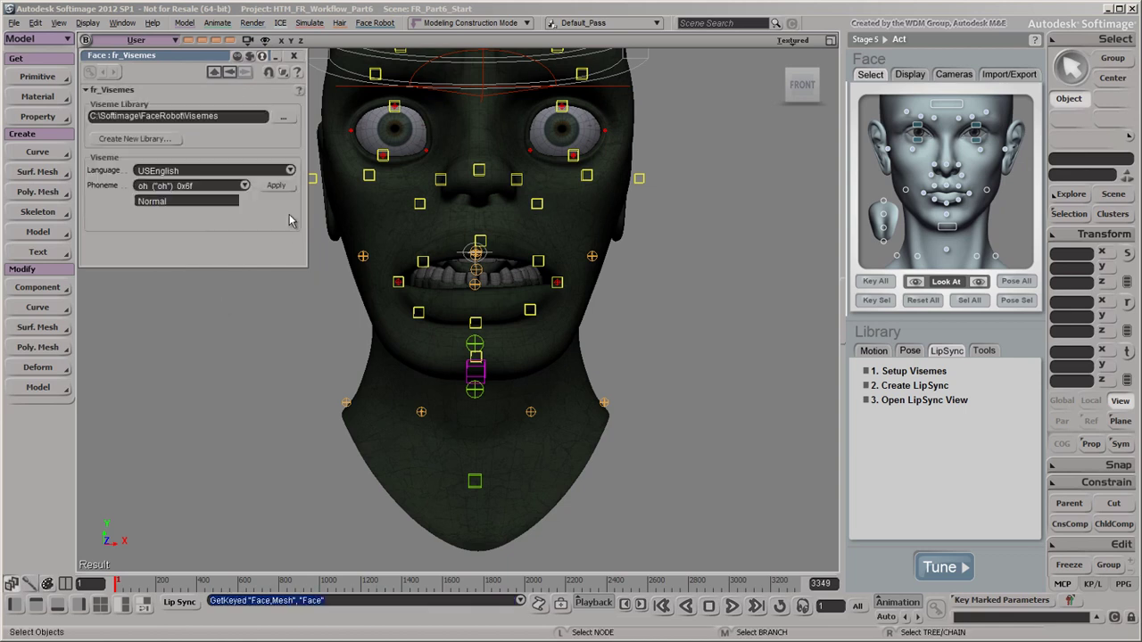
click(287, 187)
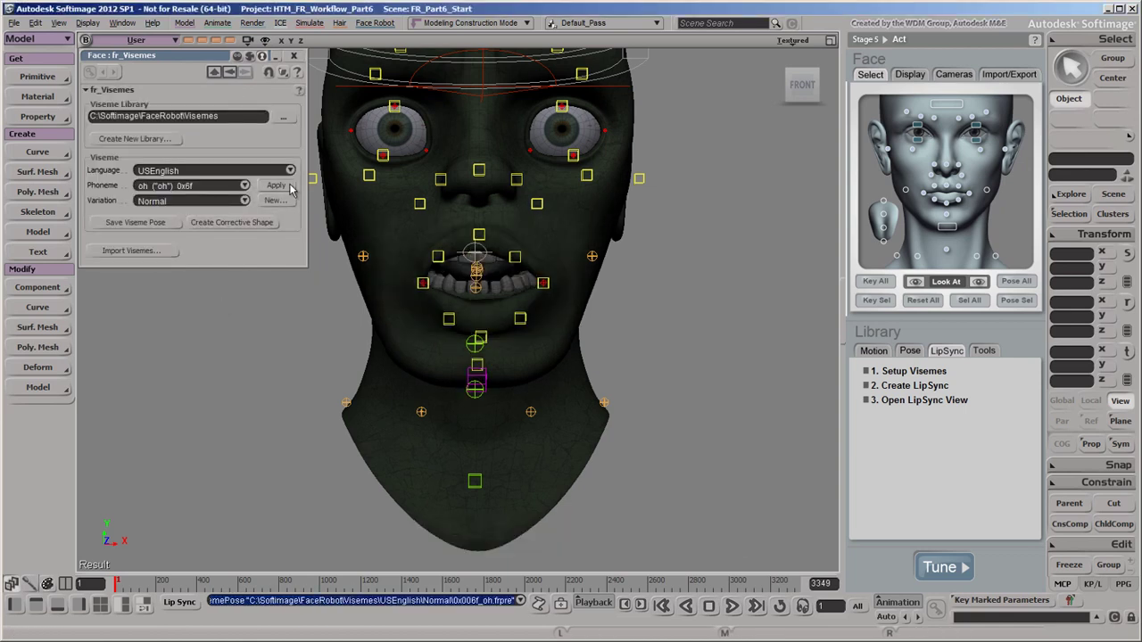
click(293, 56)
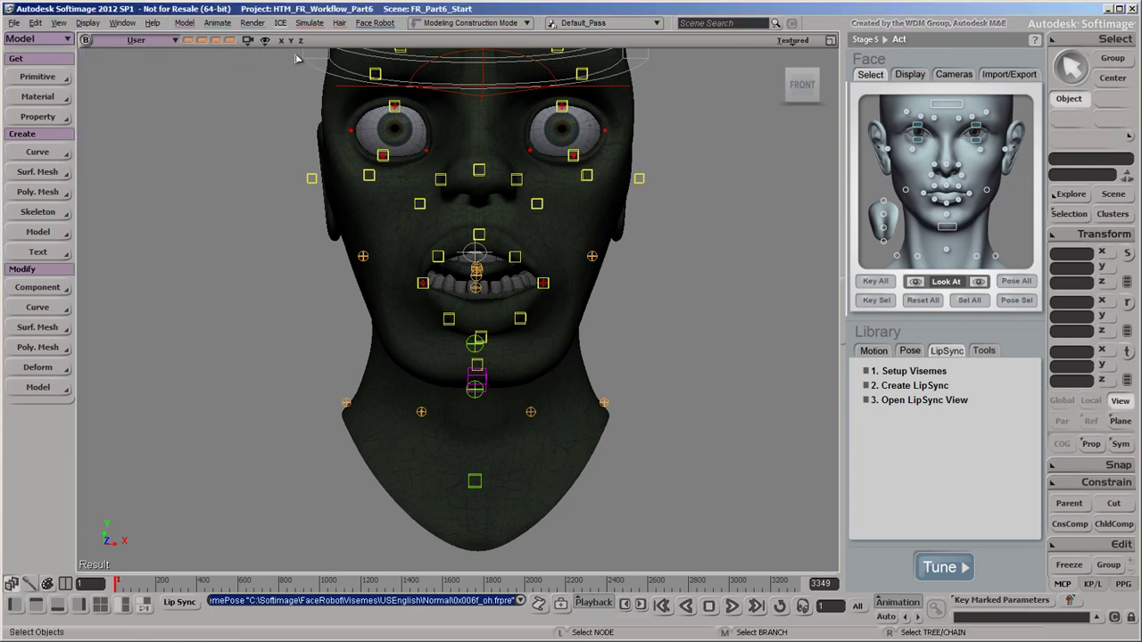
Start a new lip-sync using the audio file brains.wav from C:\Softimage\FaceRobot\Audio, and set its clip offset to 10
click(979, 389)
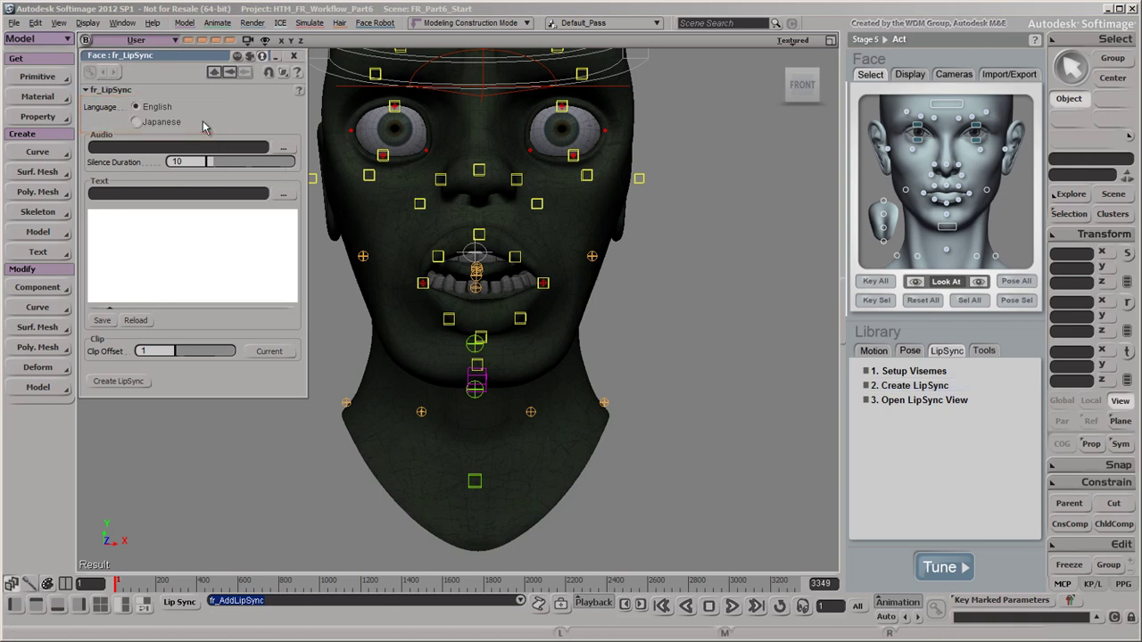
click(284, 149)
click(504, 259)
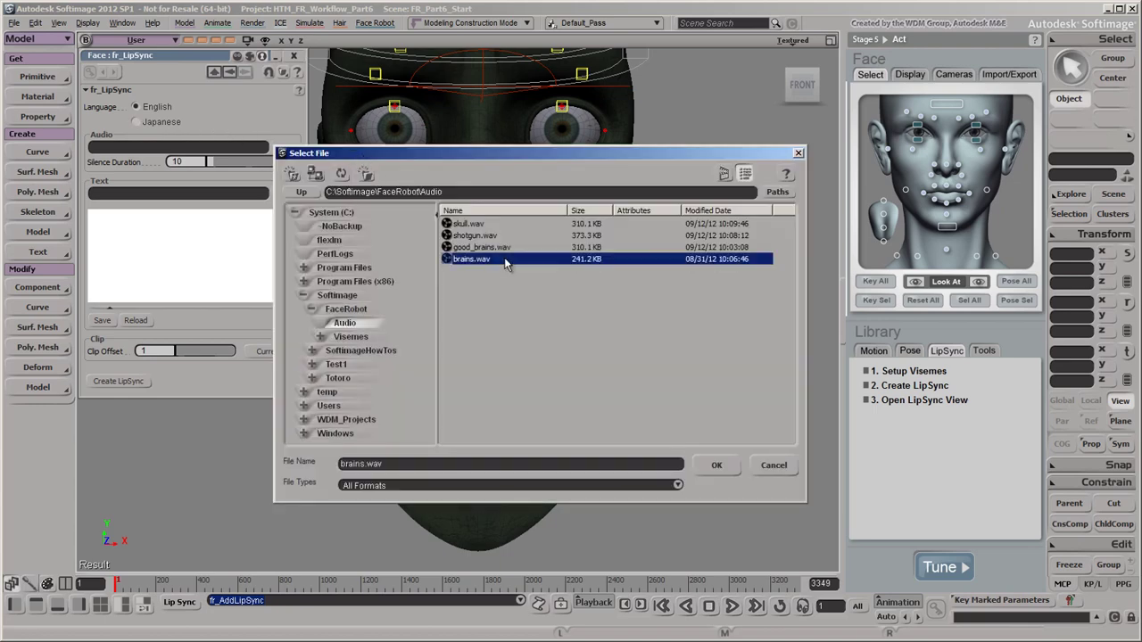
click(714, 466)
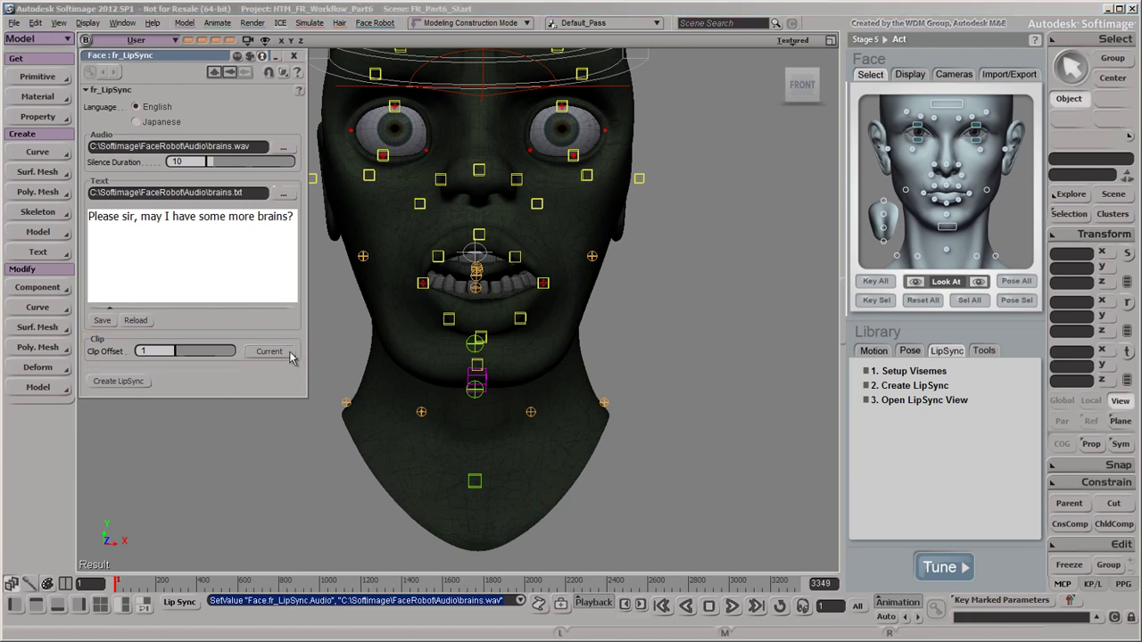
click(143, 351)
text(10)
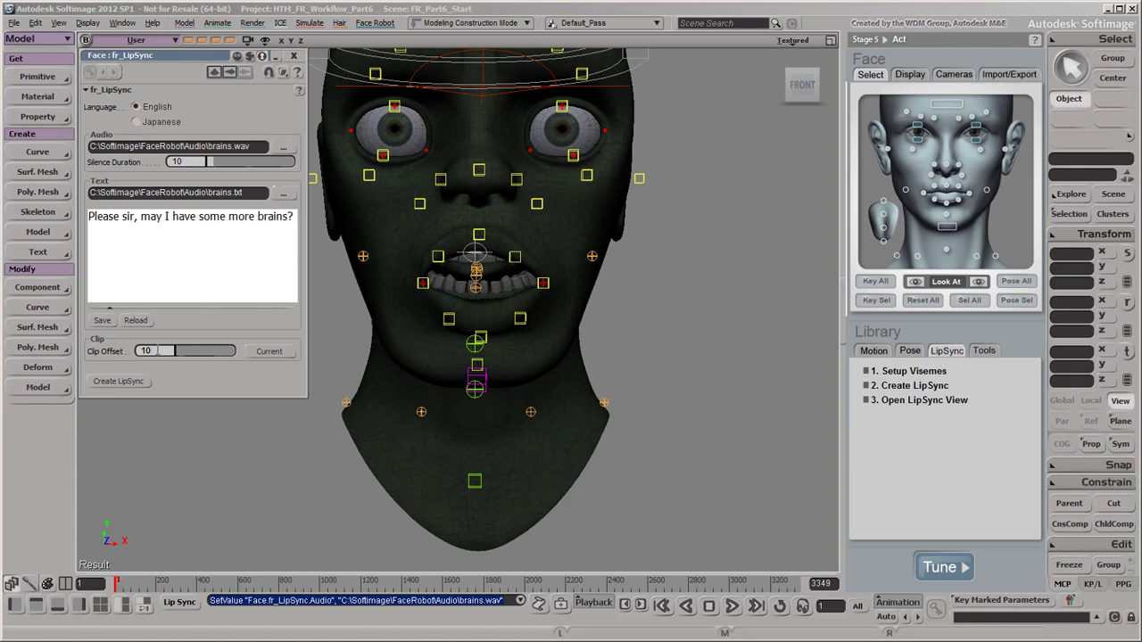
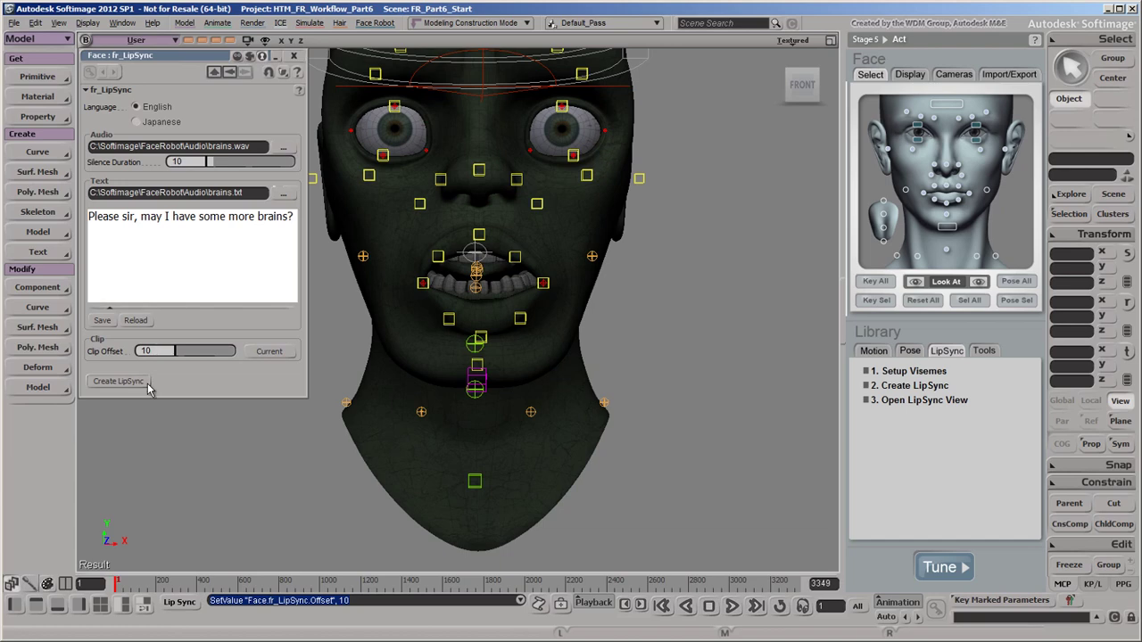
Create the lip-sync from the brains.wav audio and its transcript, and move the SpeechBlend settings clear of the face and phoneme timeline
click(149, 387)
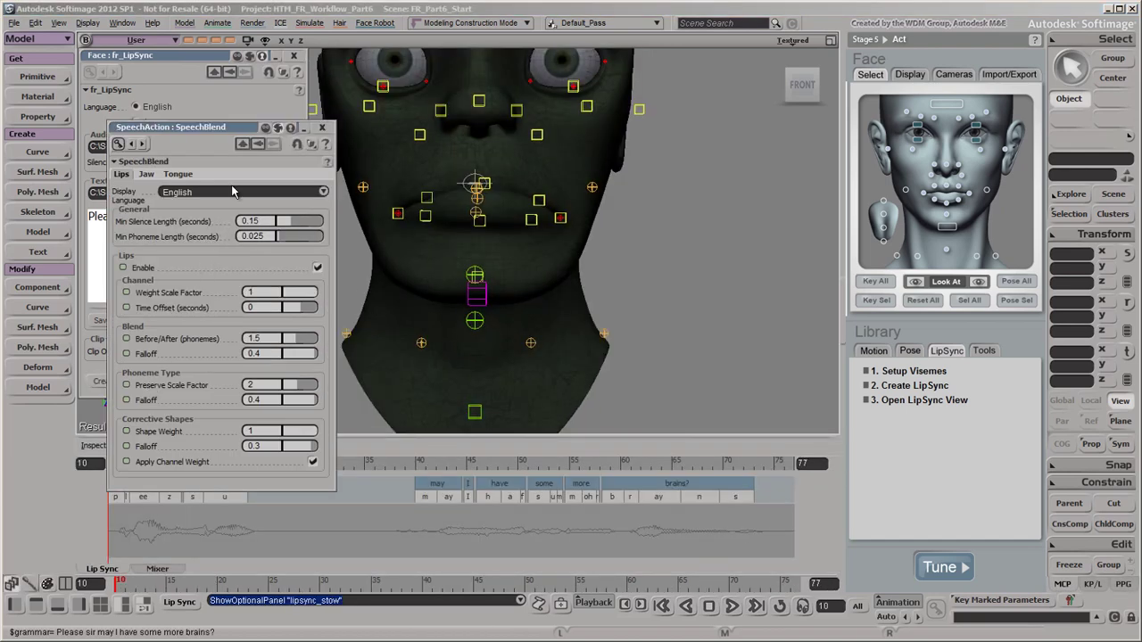
drag(241, 128, 211, 56)
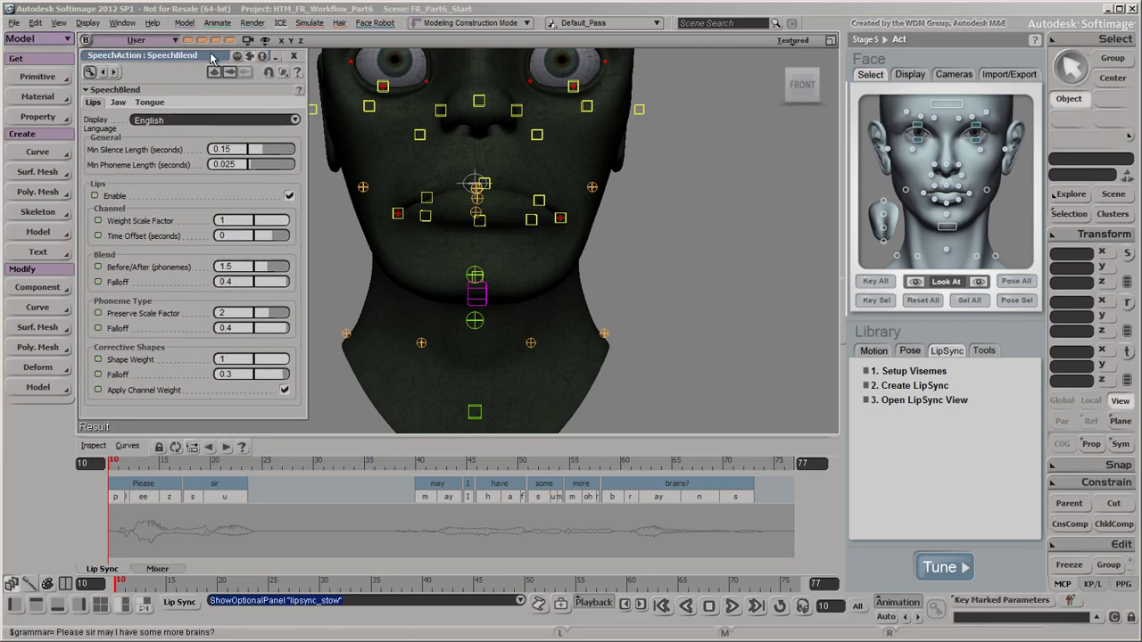
click(262, 57)
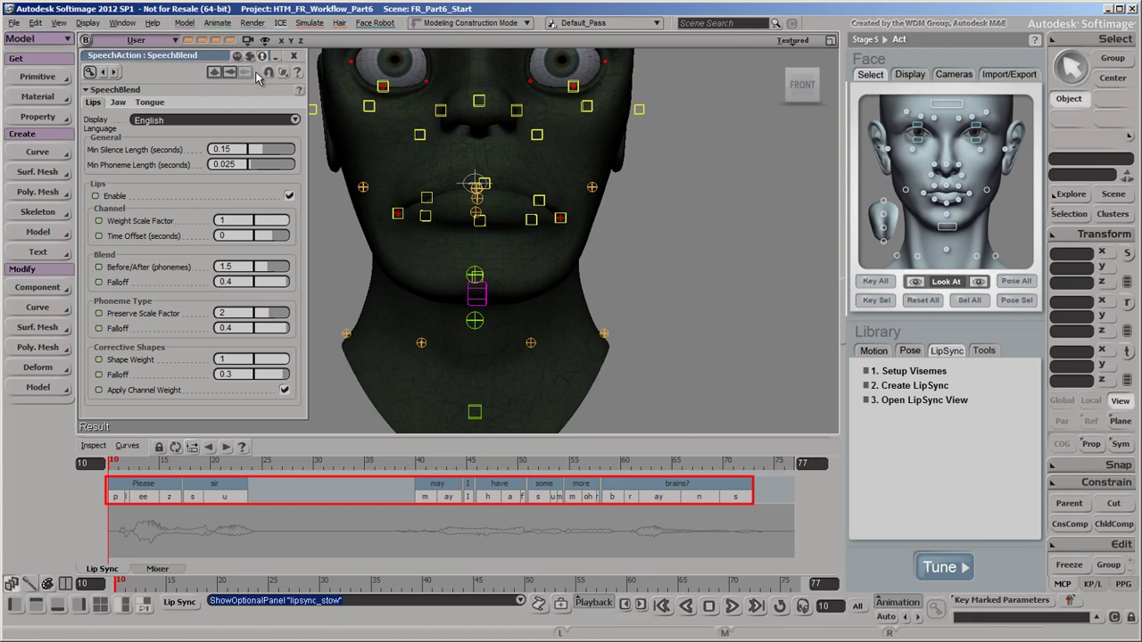
Step forward and back through the words of the speech in the Lip Sync view
click(227, 449)
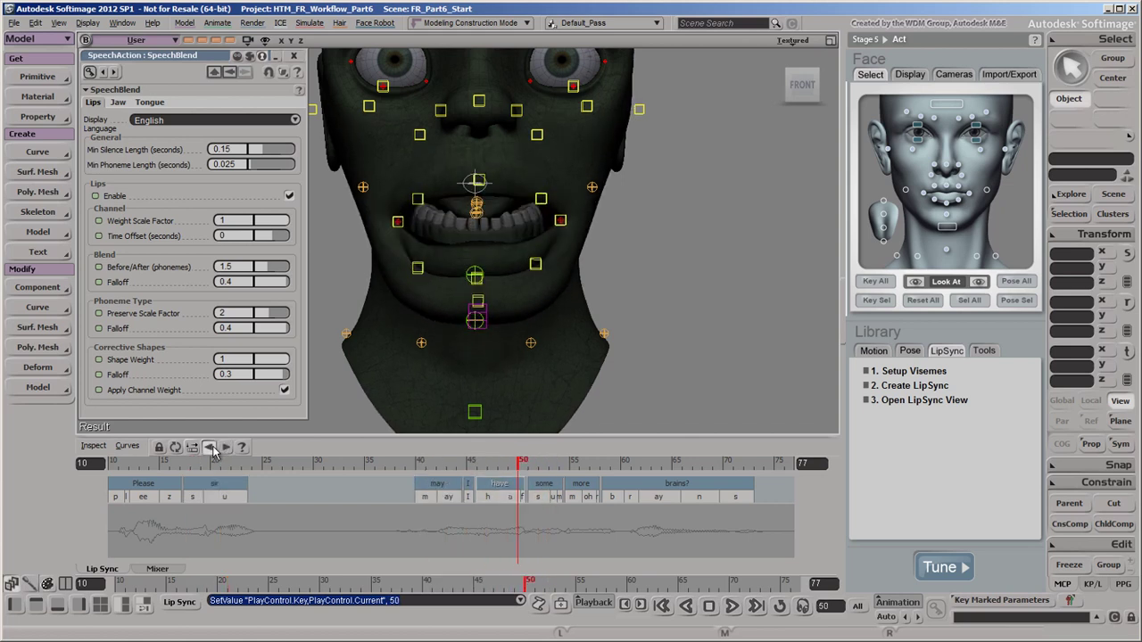
click(211, 447)
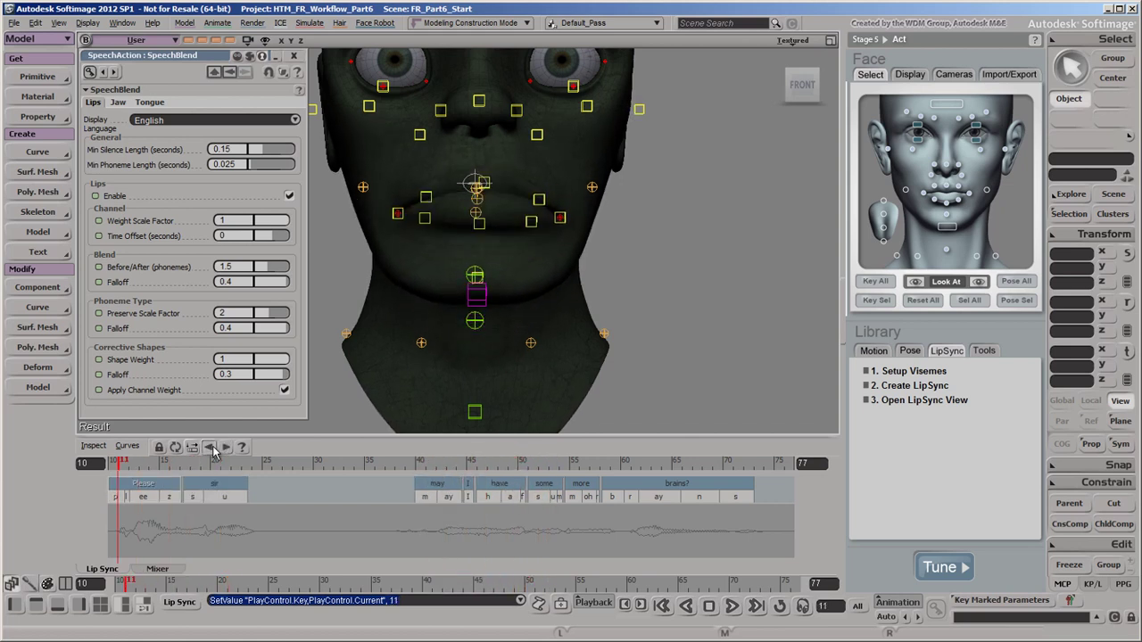
Display the head's speech action and audio clips in the animation Mixer
click(165, 568)
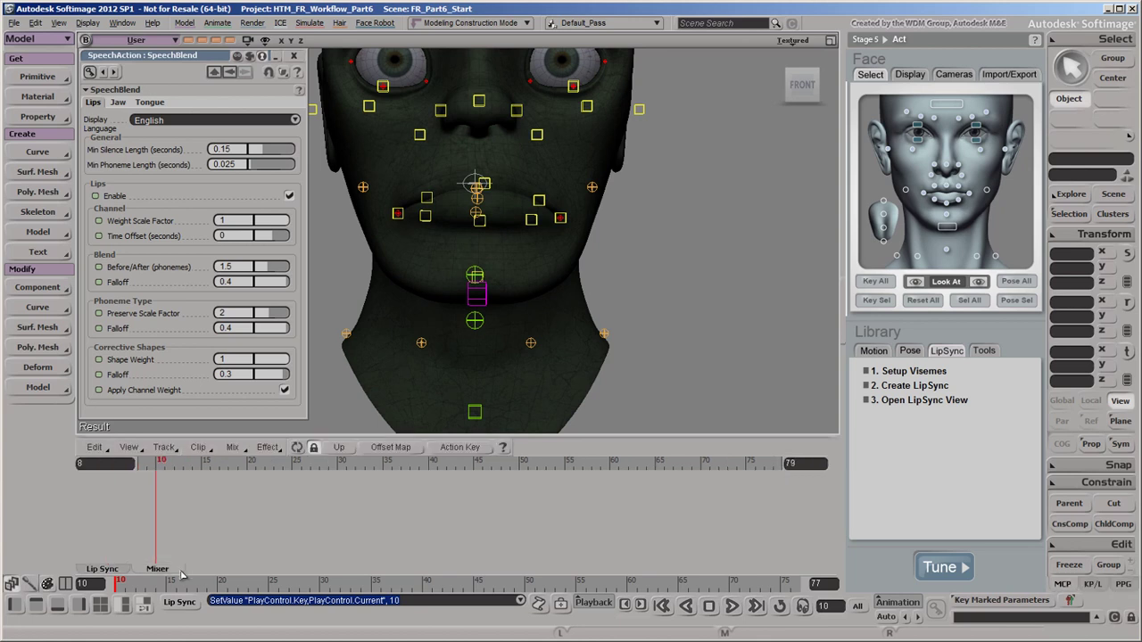
click(376, 390)
click(296, 447)
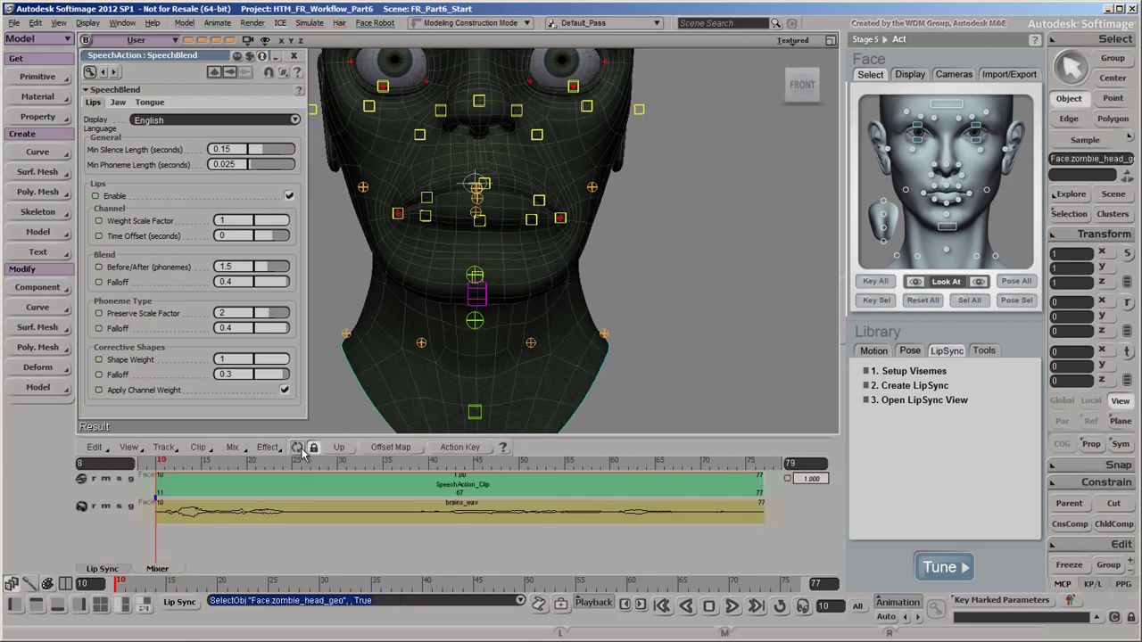
Try shifting the brains_wav audio clip to start at frame 18, and move the clips back to frame 10
click(309, 489)
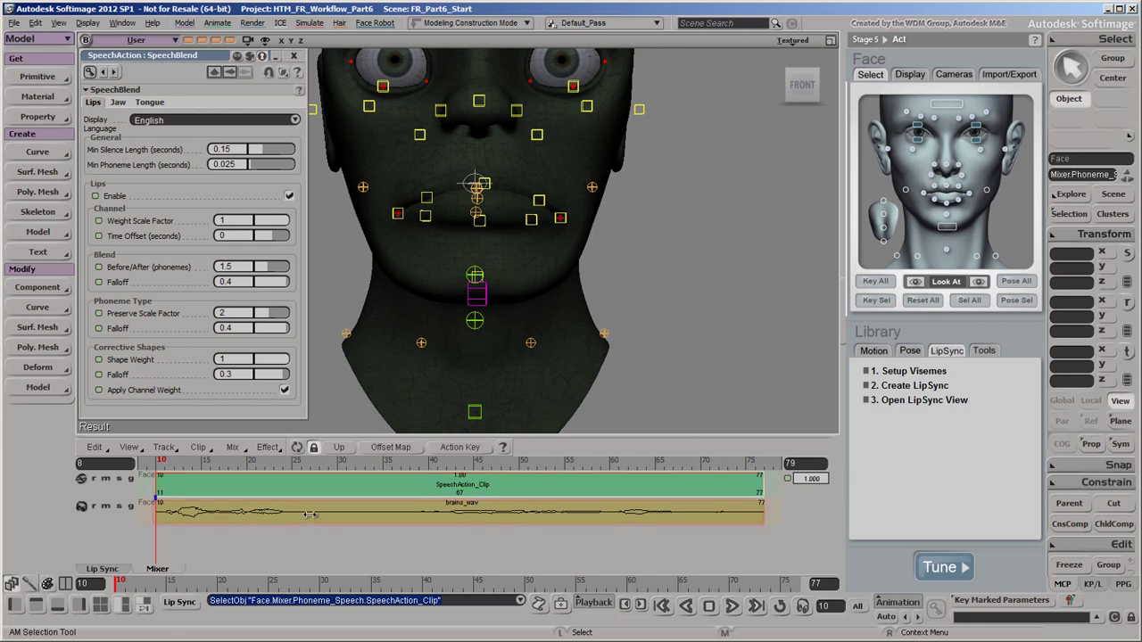
click(310, 515)
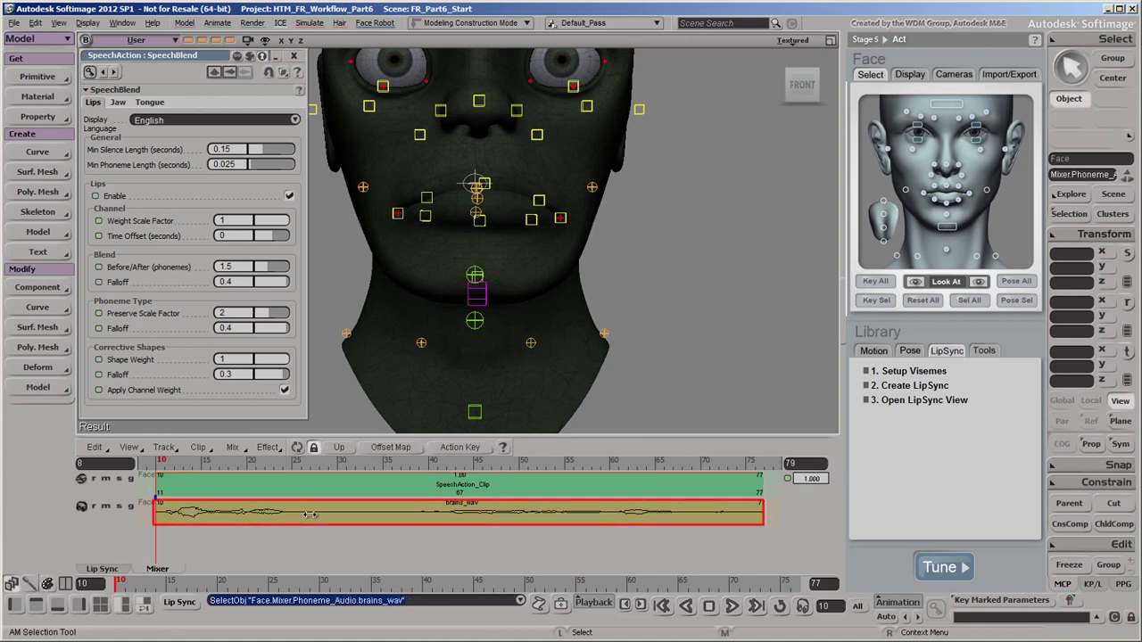
drag(310, 515, 396, 516)
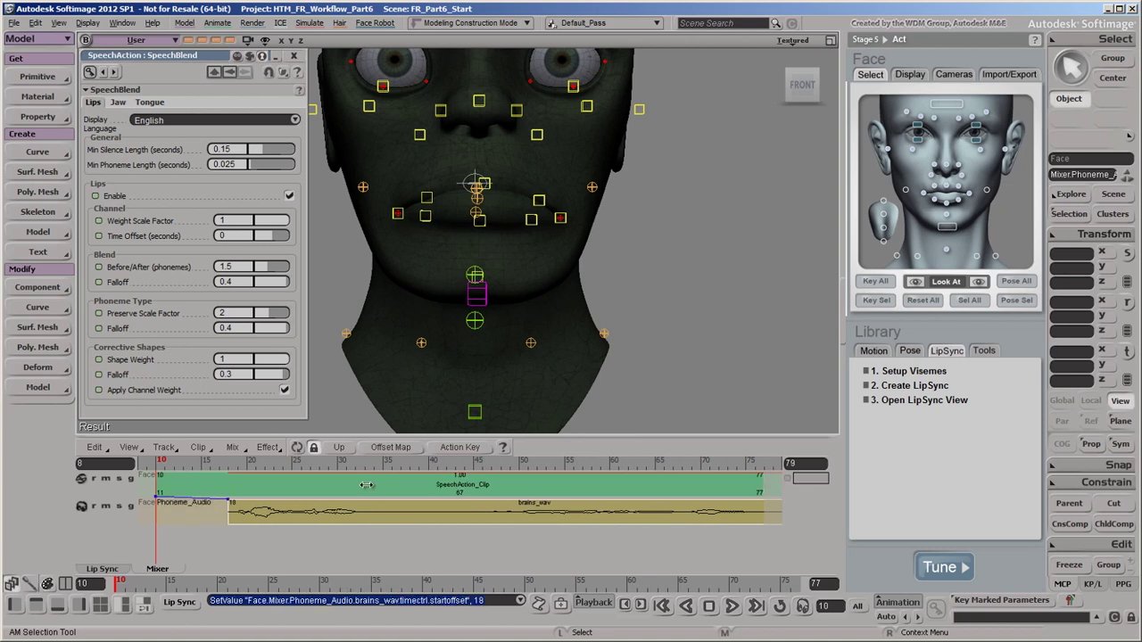
click(366, 485)
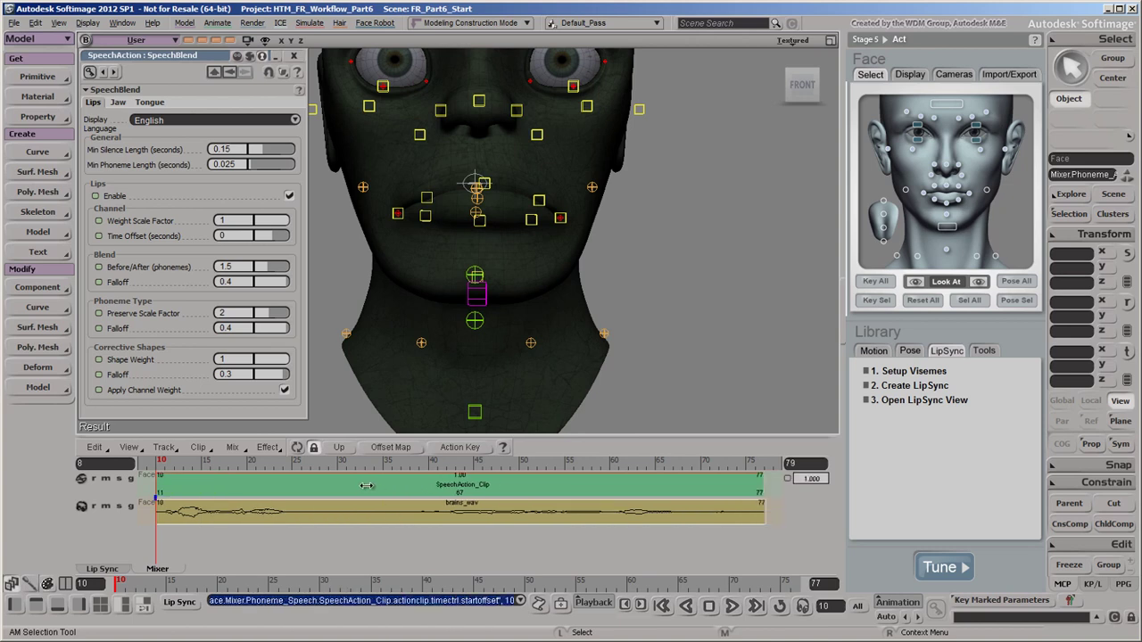
Review the Jaw and Tongue settings of the SpeechBlend, and close the open property editors
click(117, 103)
click(151, 104)
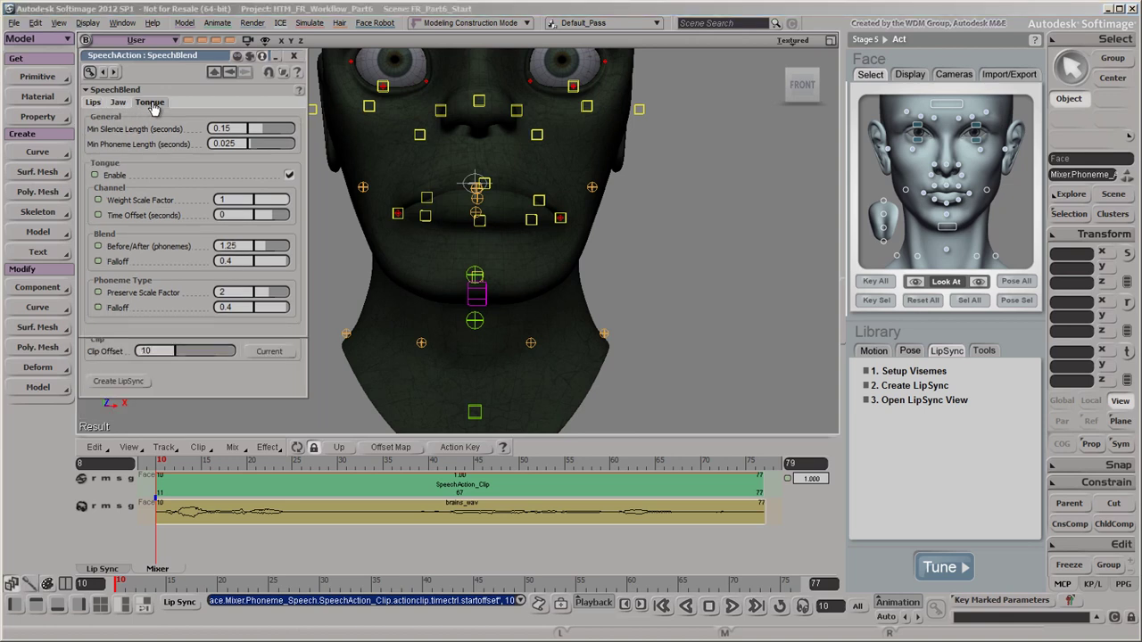
click(294, 57)
click(296, 57)
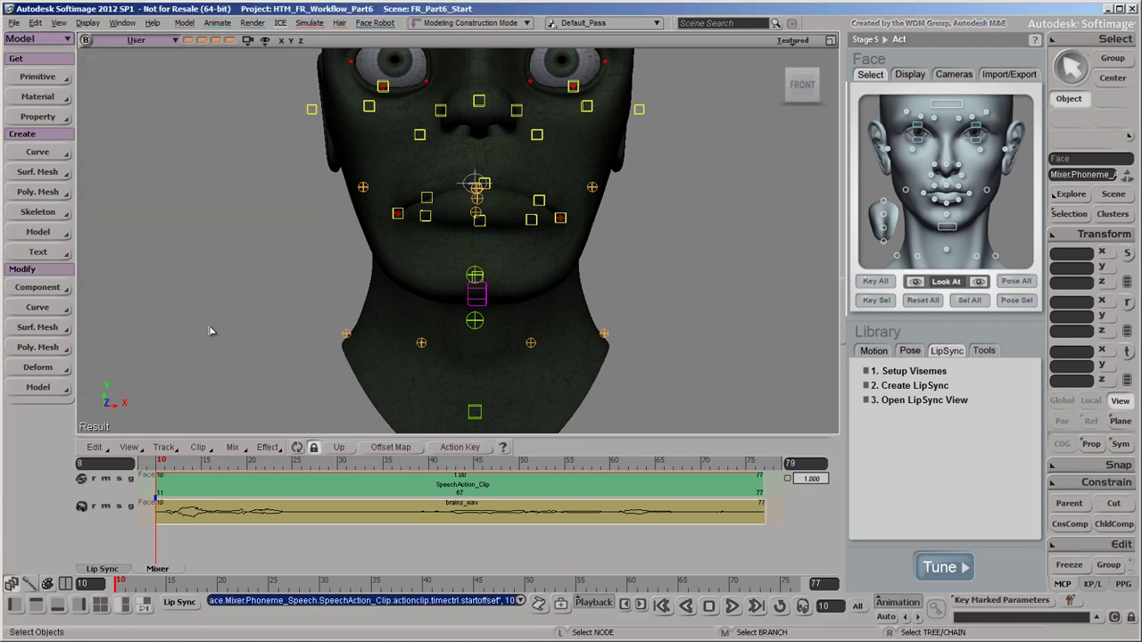
Return to the Lip Sync view and set the timeline's start frame to 1
click(119, 570)
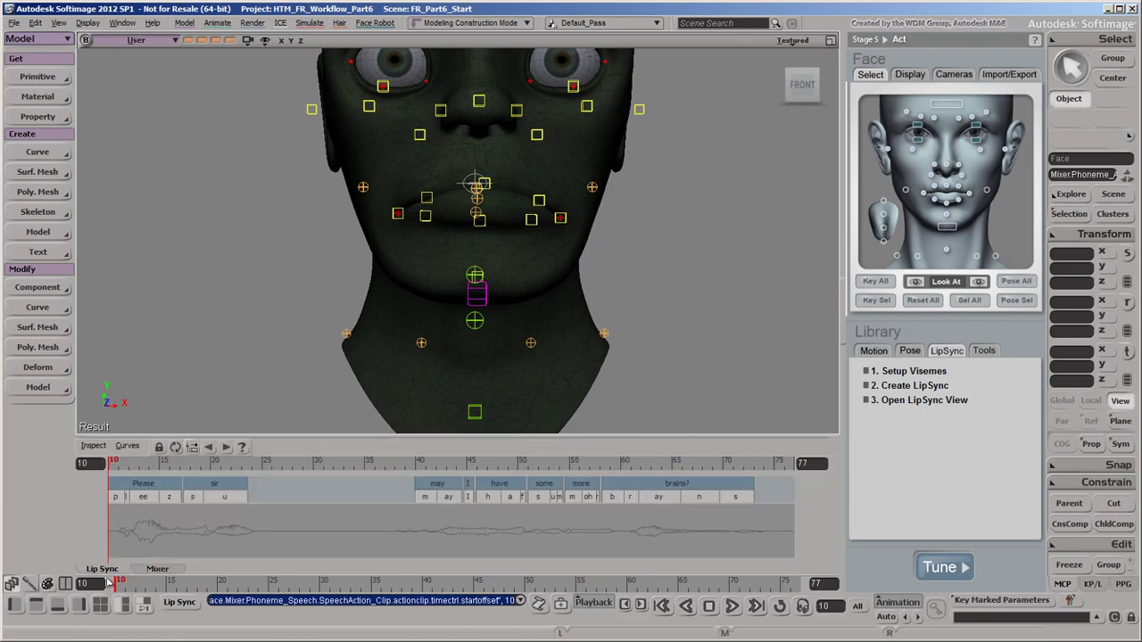
click(98, 585)
text(1)
key(Return)
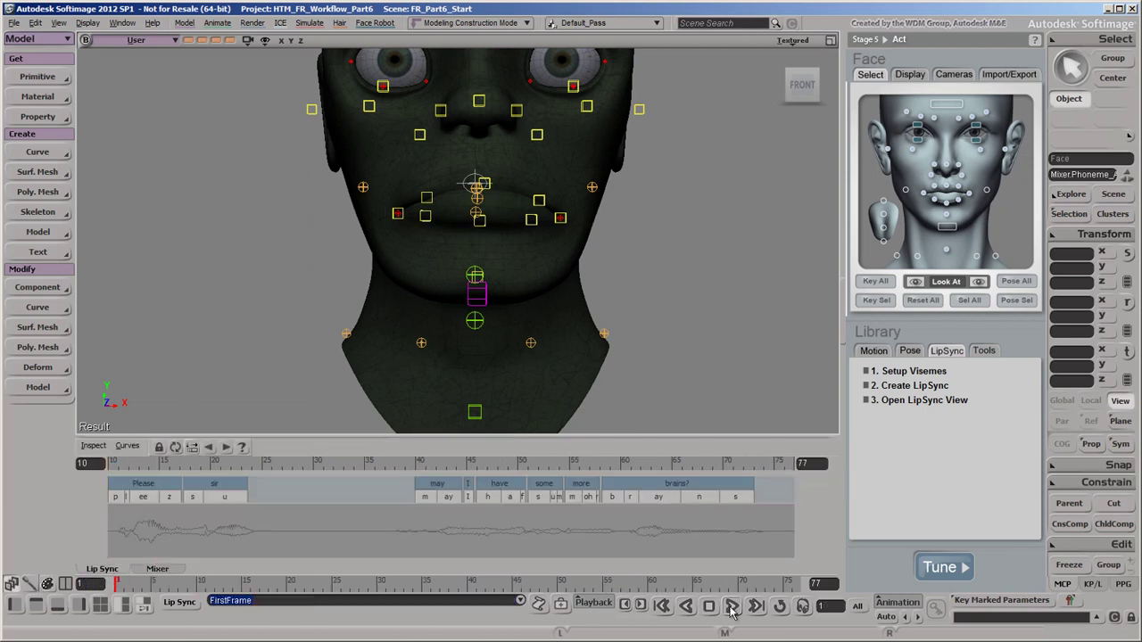
Play the lip-sync from the start at all frames, switch playback to real time (RT), and play it again before rewinding
click(730, 607)
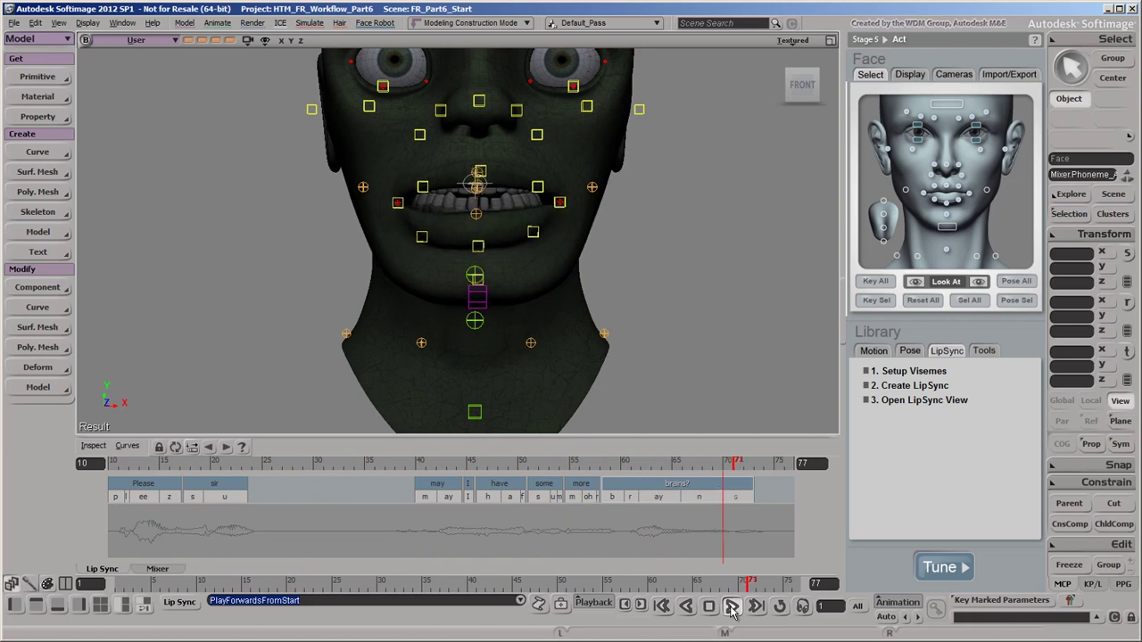
click(665, 607)
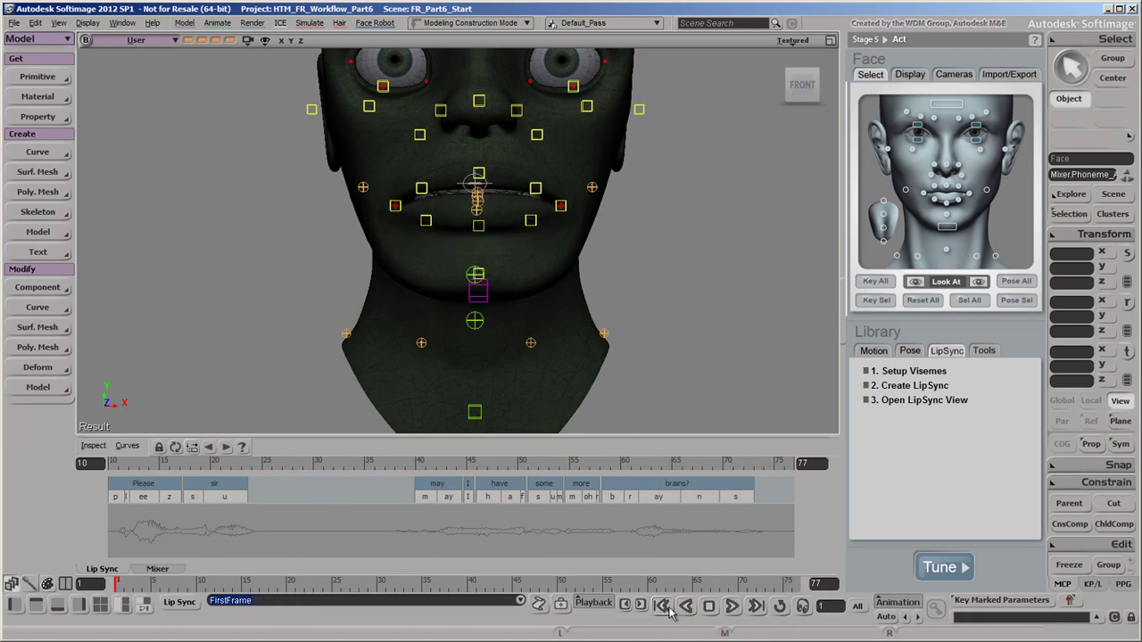
click(858, 607)
click(733, 608)
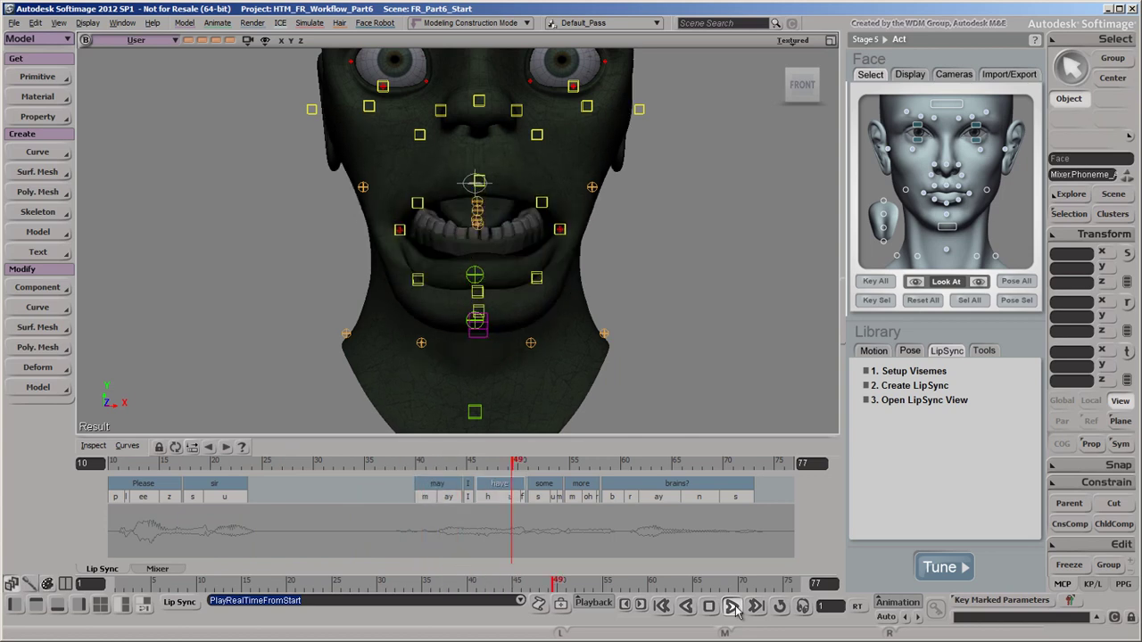
click(663, 607)
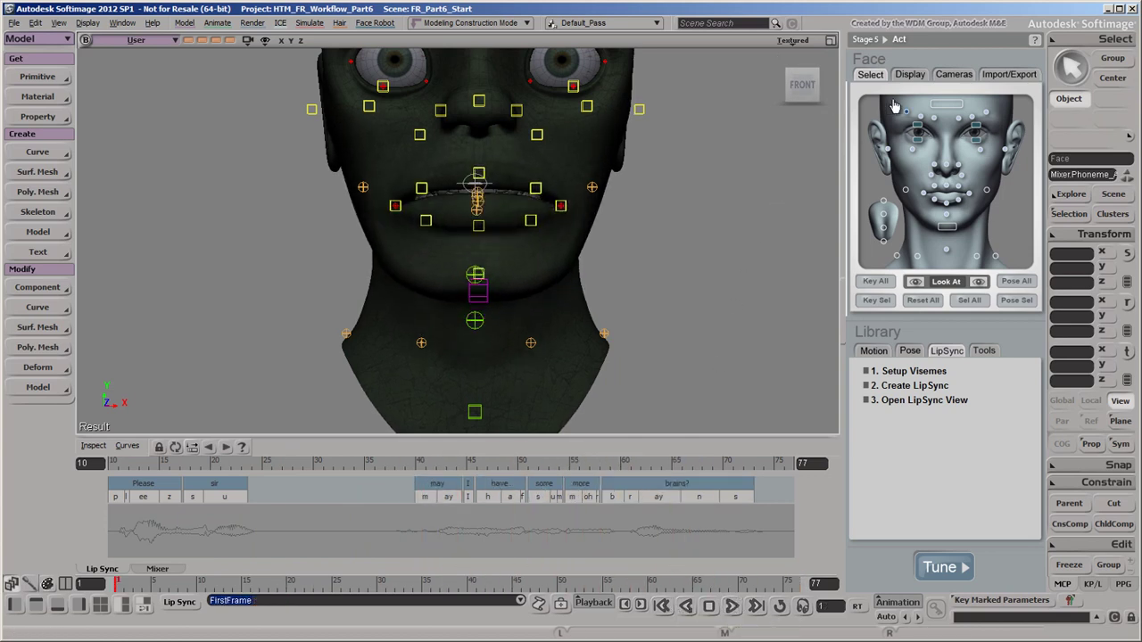
Play the lip-sync with only the proxy mouth displayed, rewind, and restore the full head
click(908, 75)
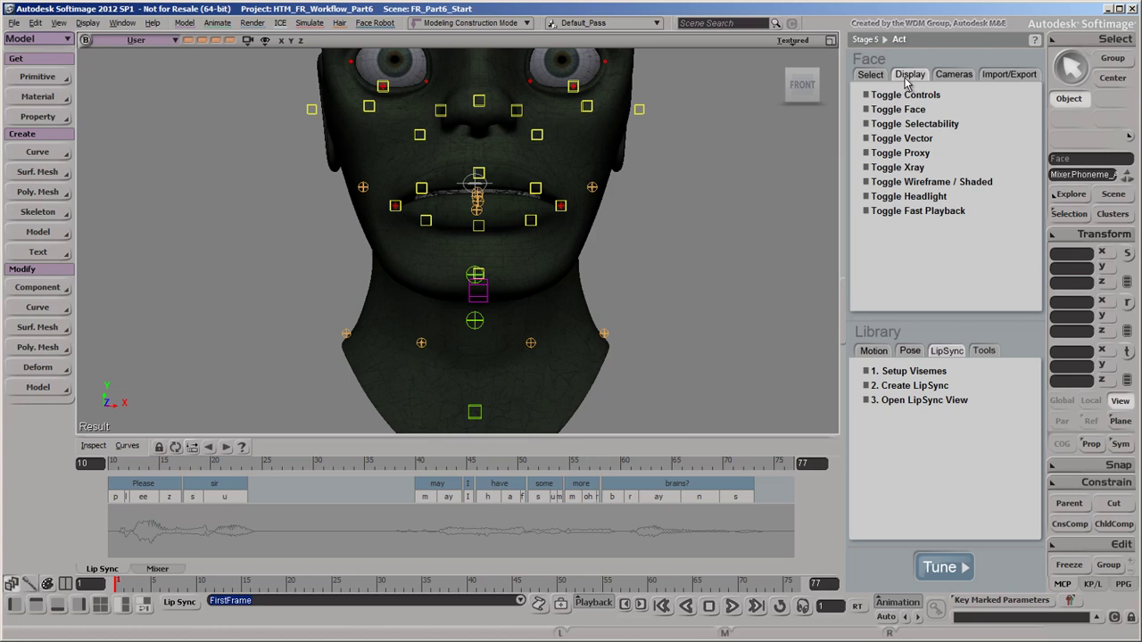
click(946, 154)
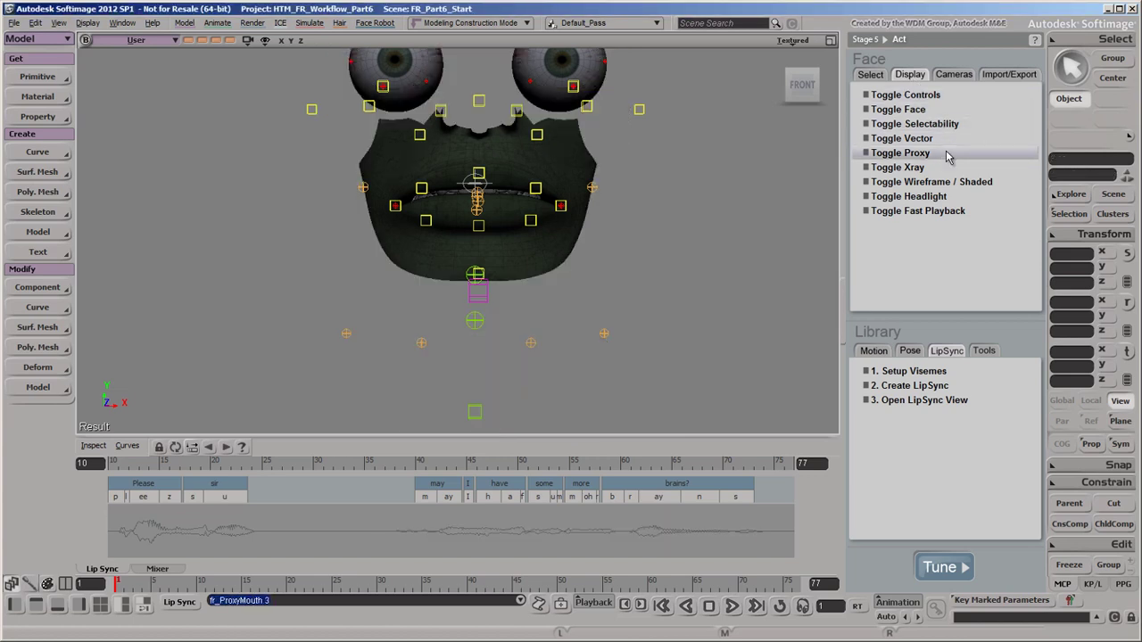
click(732, 606)
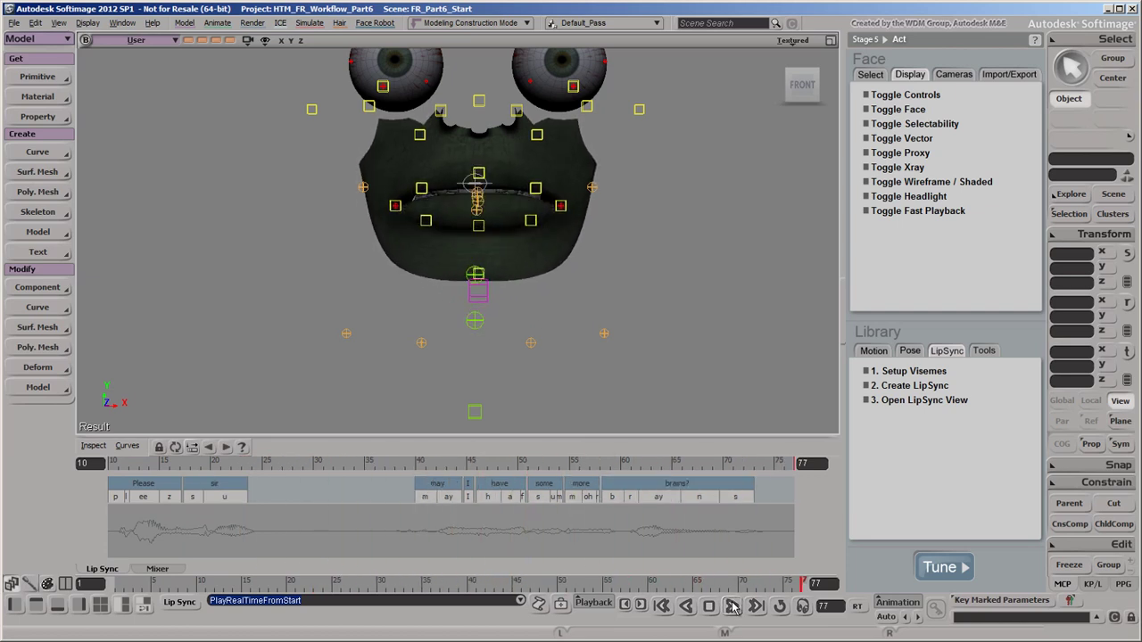
click(662, 606)
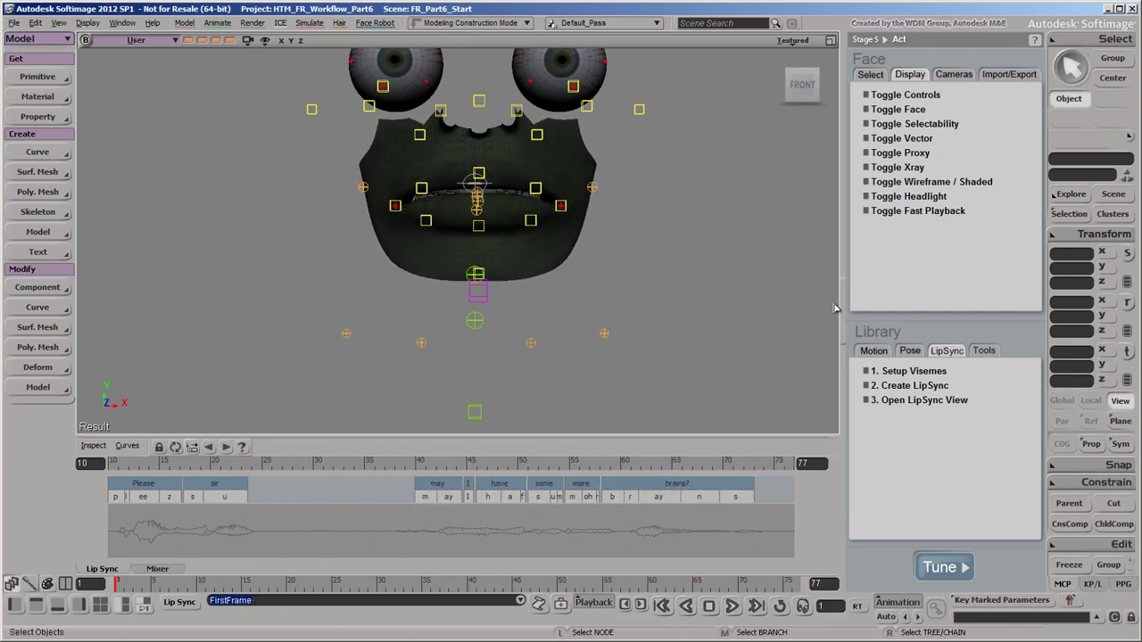
click(942, 153)
click(941, 153)
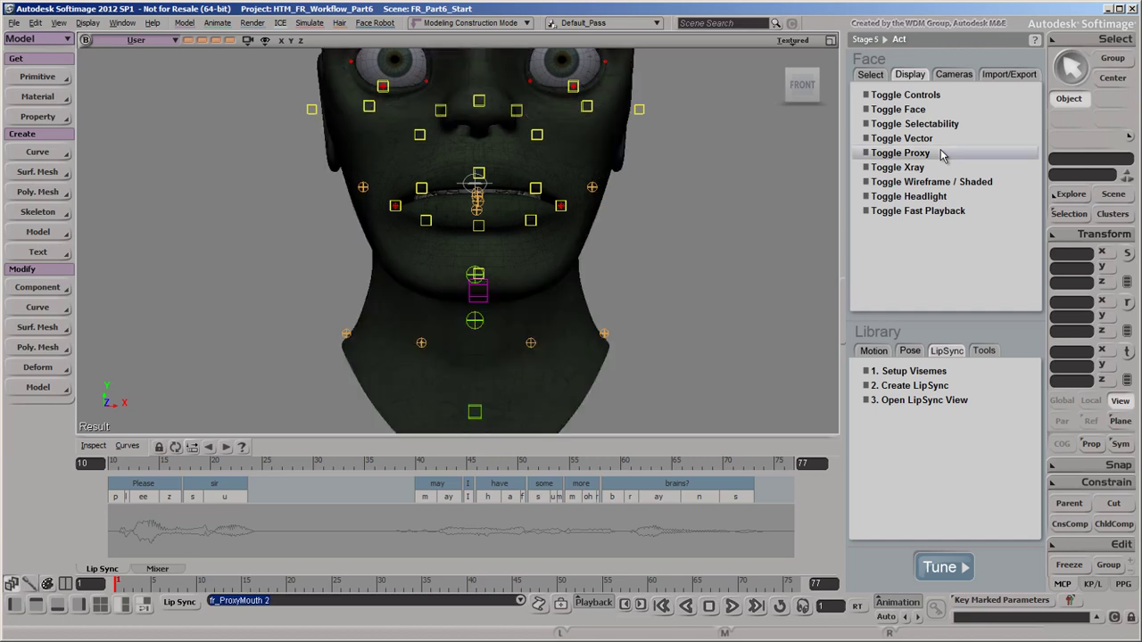
Capture the viewport with its audio track to C:\Softimage\FaceRobot\brains.avi for frames 1 to 77, watch the movie and close the player
click(248, 42)
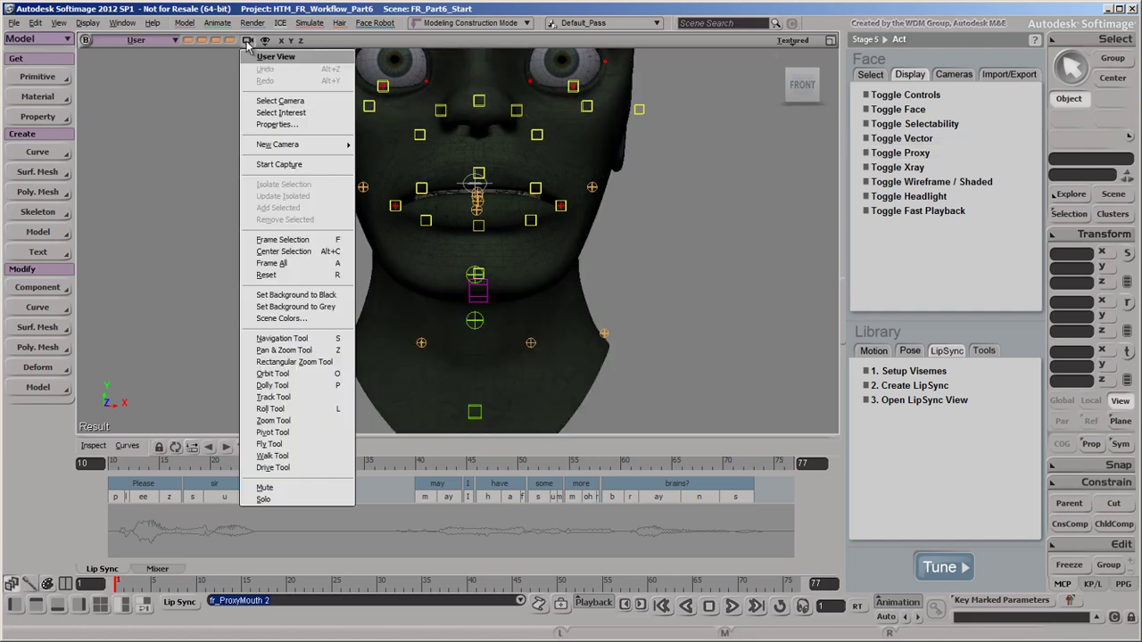
click(312, 168)
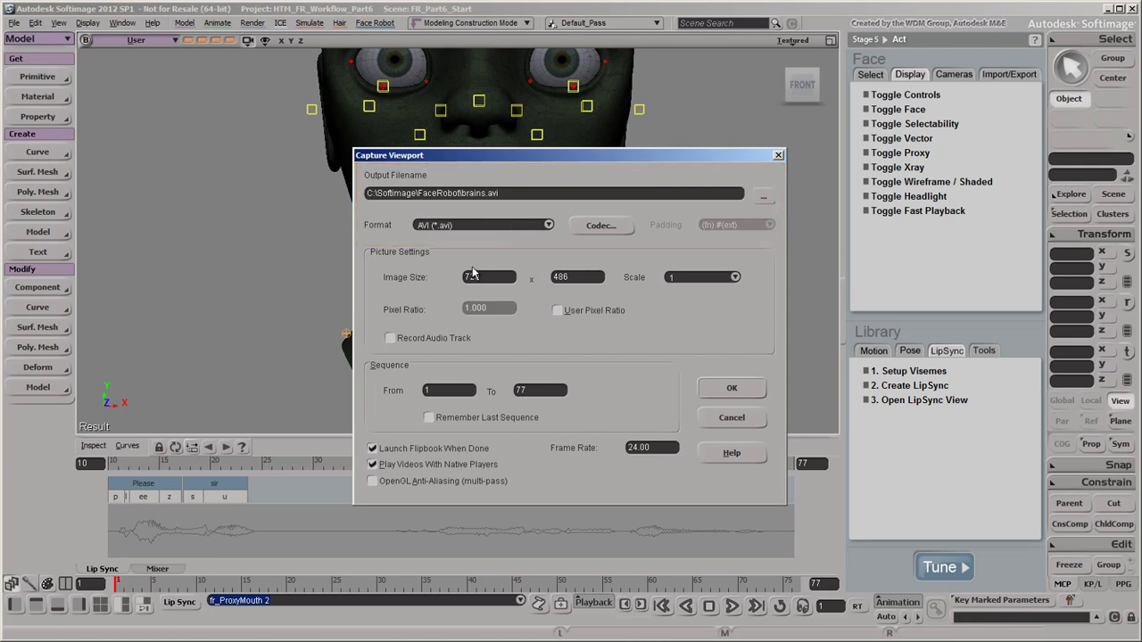
click(391, 339)
click(730, 388)
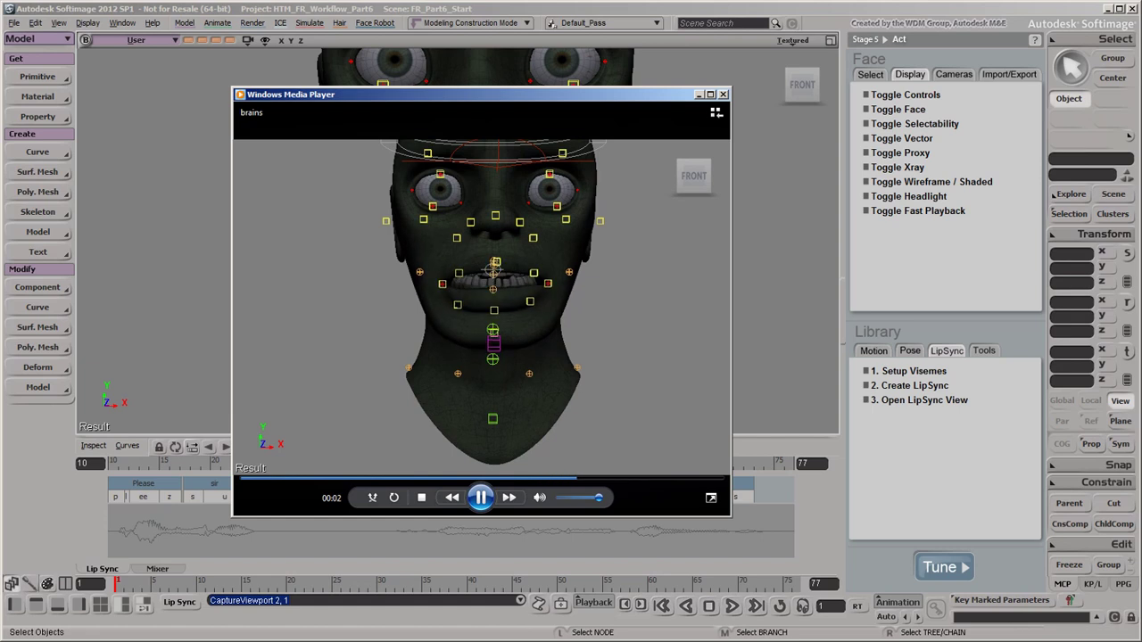
click(725, 95)
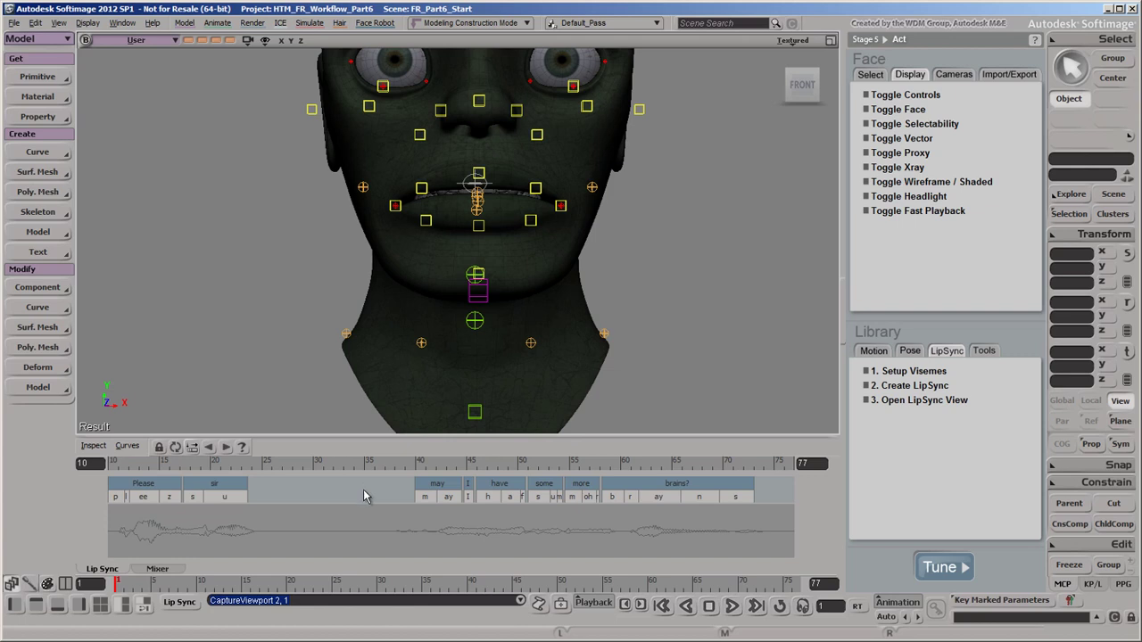
Zoom and pan the phoneme timeline around the word "may", and frame that word
scroll(364, 497, up, 5)
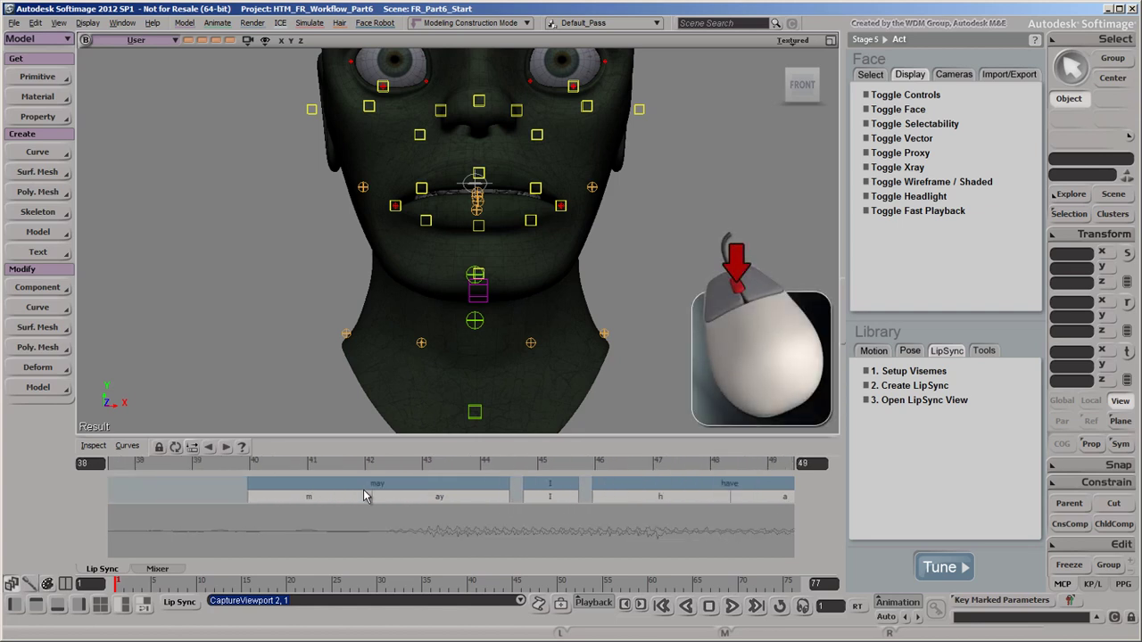
scroll(363, 496, down, 4)
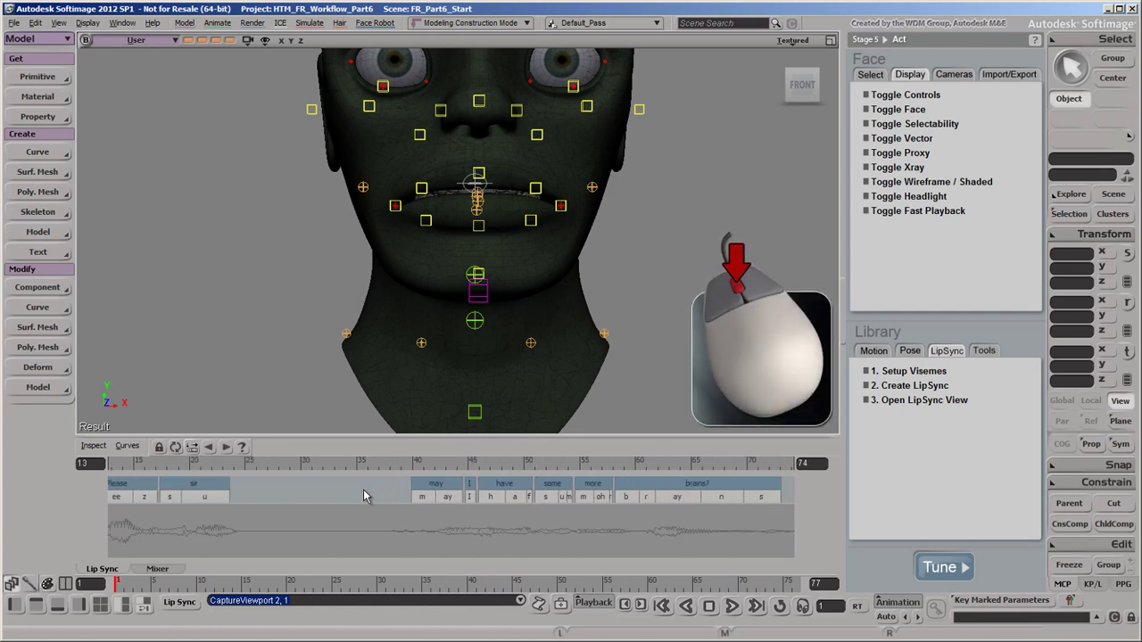
key(z)
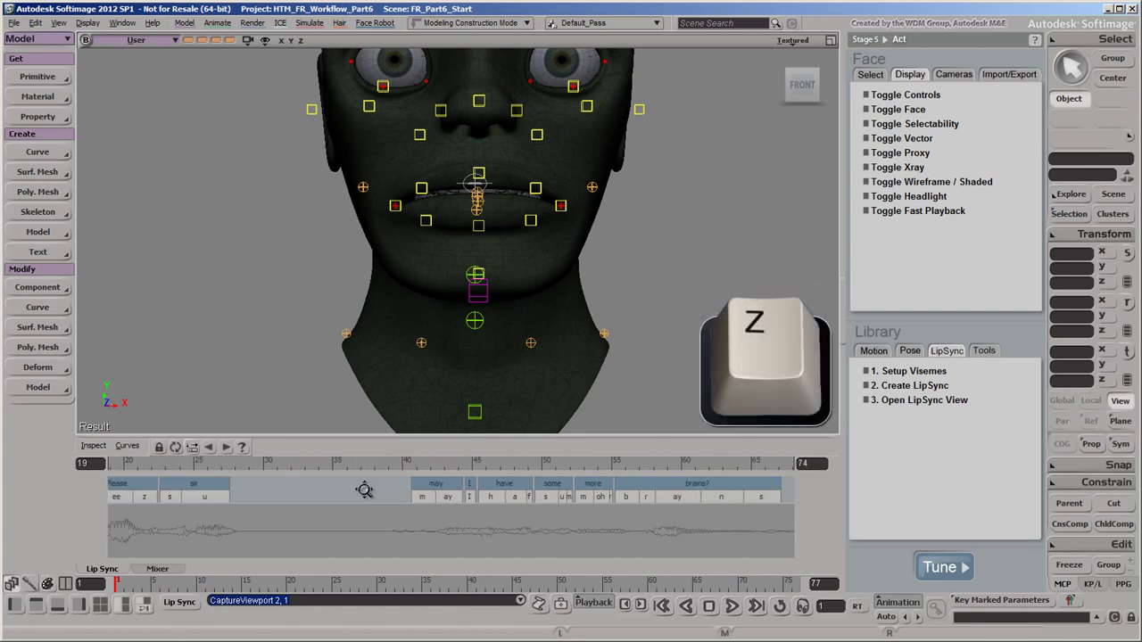
scroll(364, 490, up, 5)
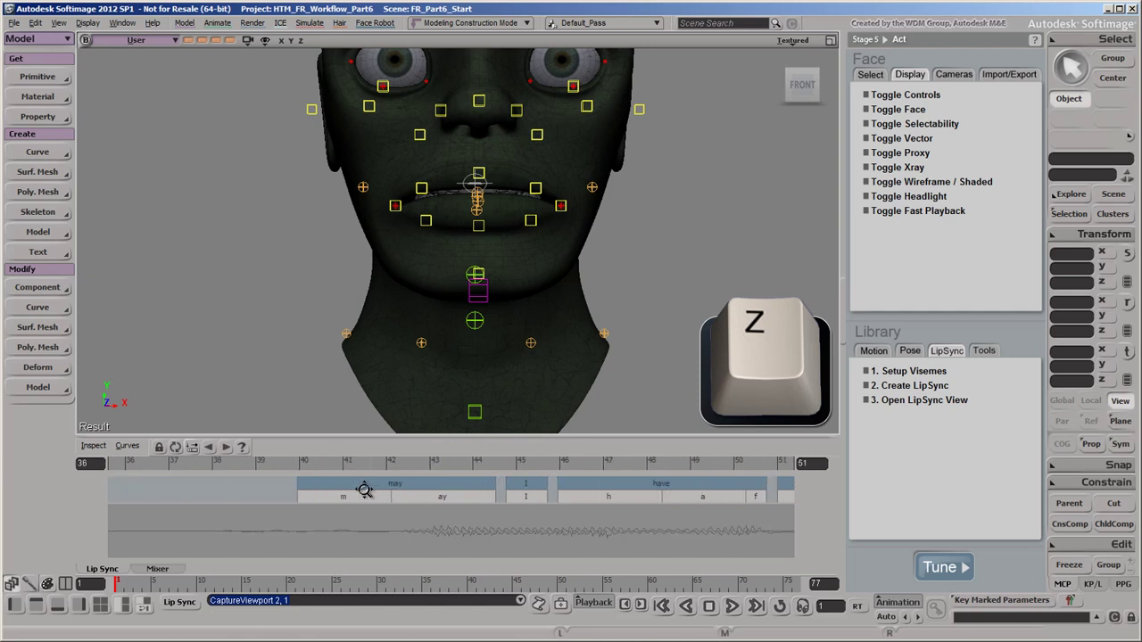
drag(364, 490, 299, 502)
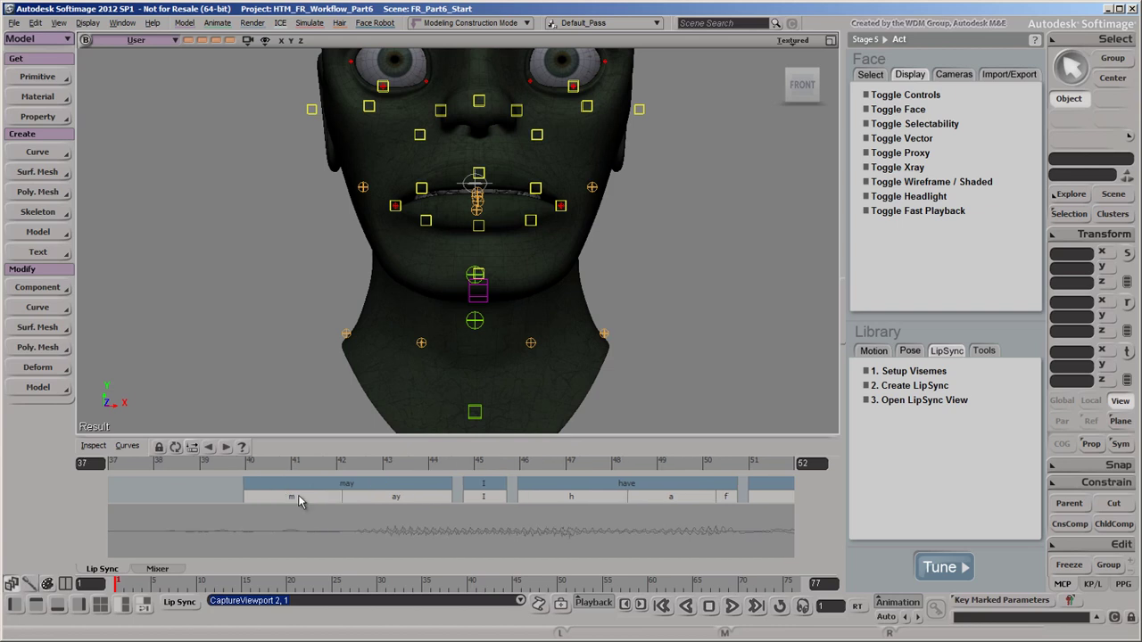
click(314, 489)
key(f)
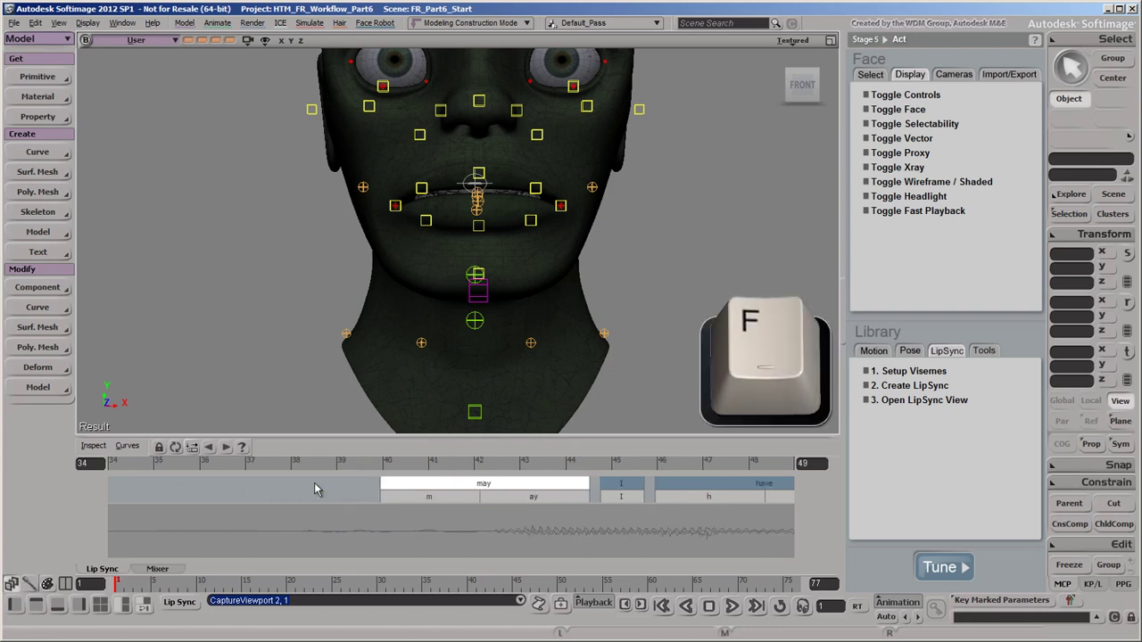
Frame the entire lip-sync track, step the playhead forward through its word keys, and step back to frame 11
key(a)
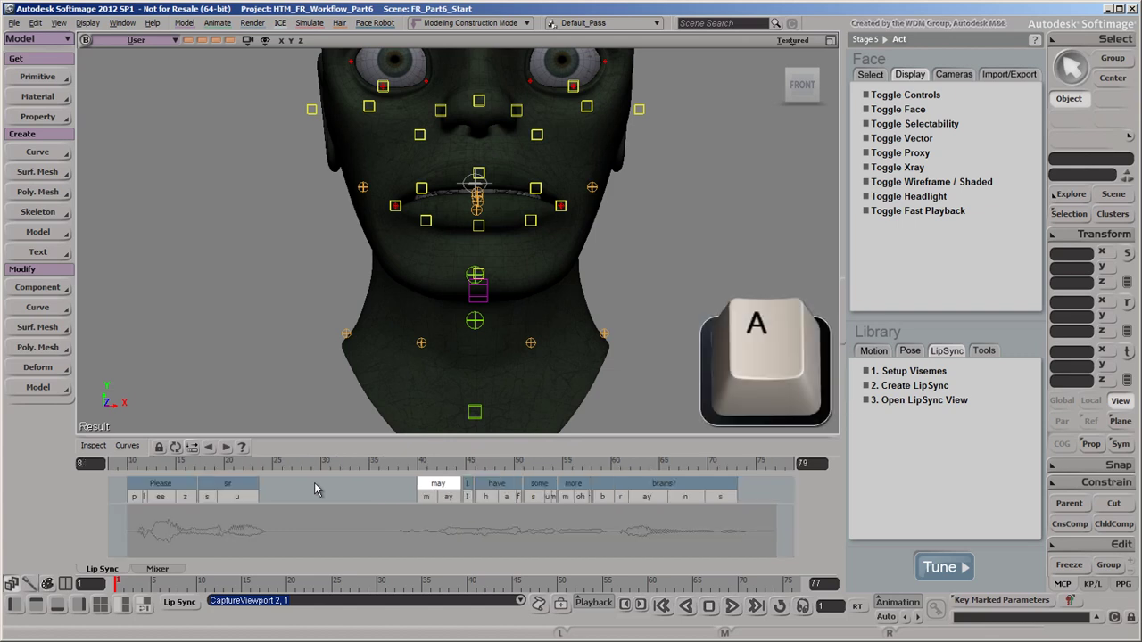
click(227, 448)
click(227, 448)
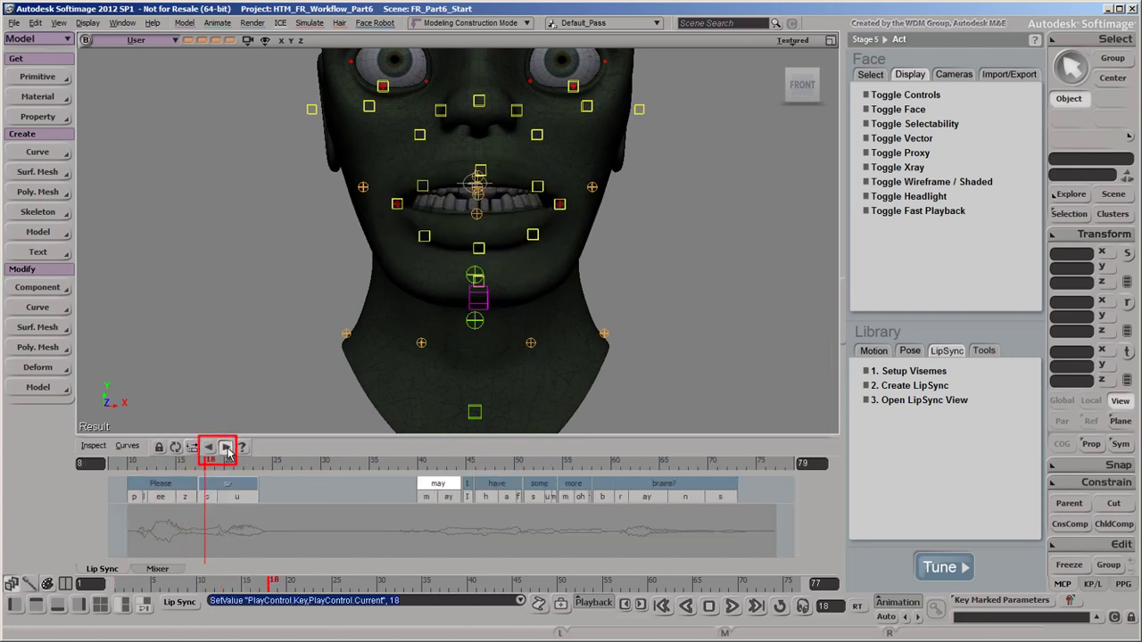
click(227, 449)
click(227, 449)
click(227, 448)
click(208, 449)
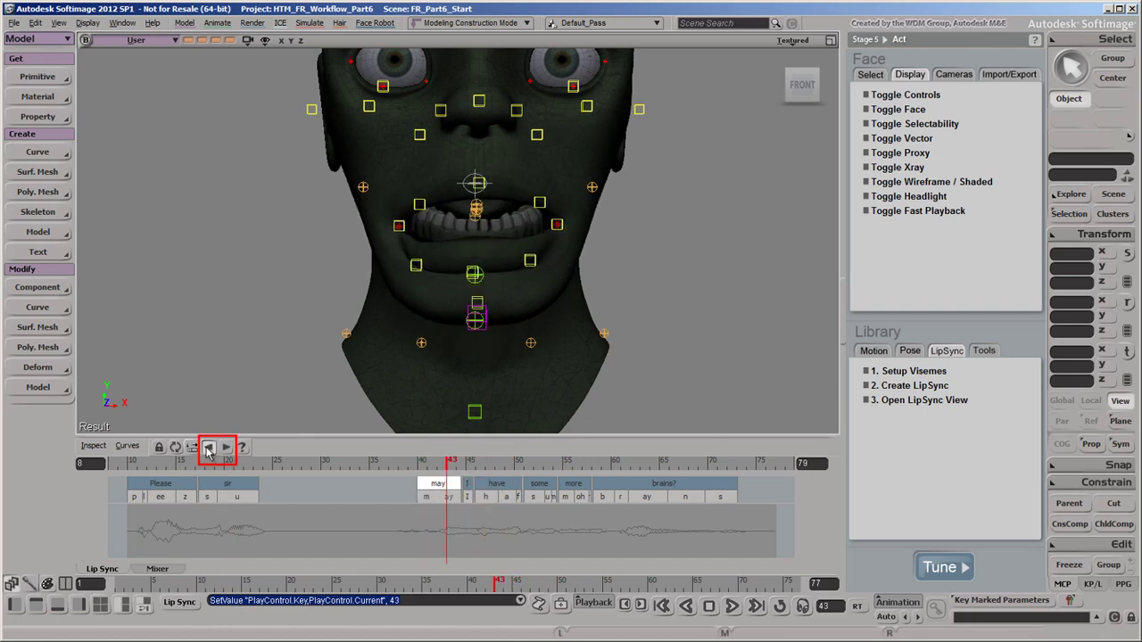
click(208, 449)
click(208, 449)
click(208, 449)
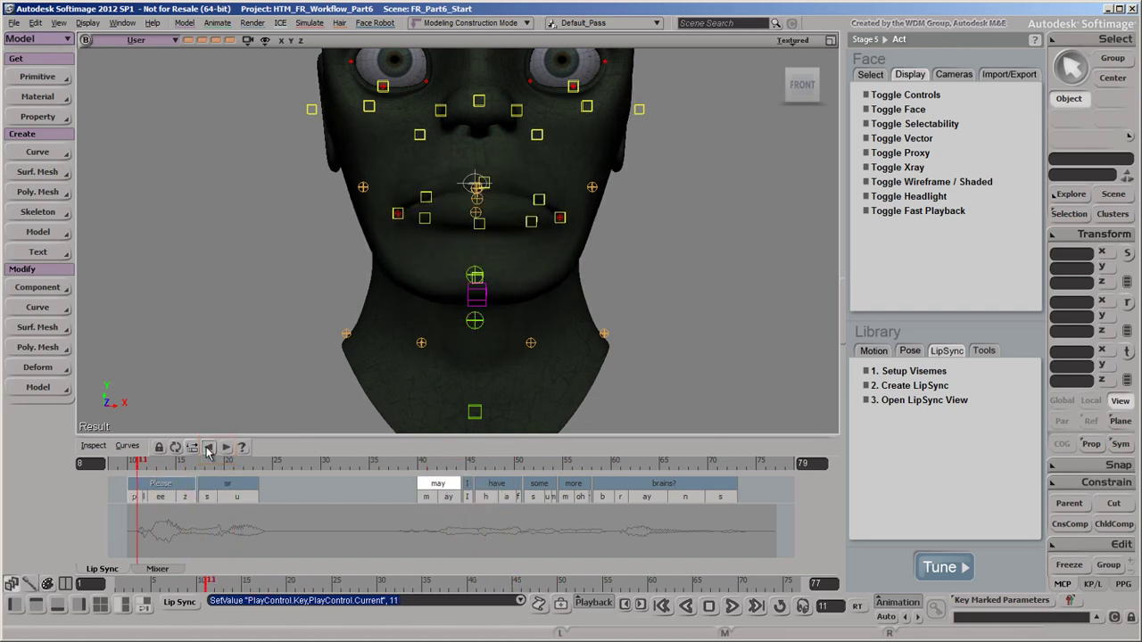
Play only the word "brains?" and its "ay" phoneme
click(638, 489)
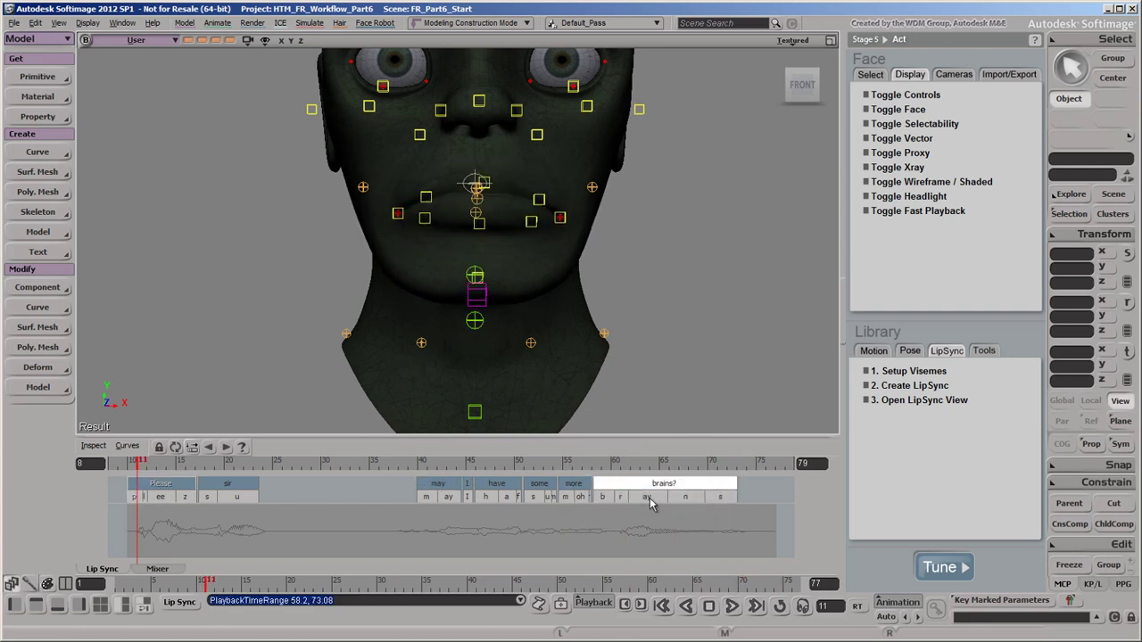
click(647, 497)
click(649, 500)
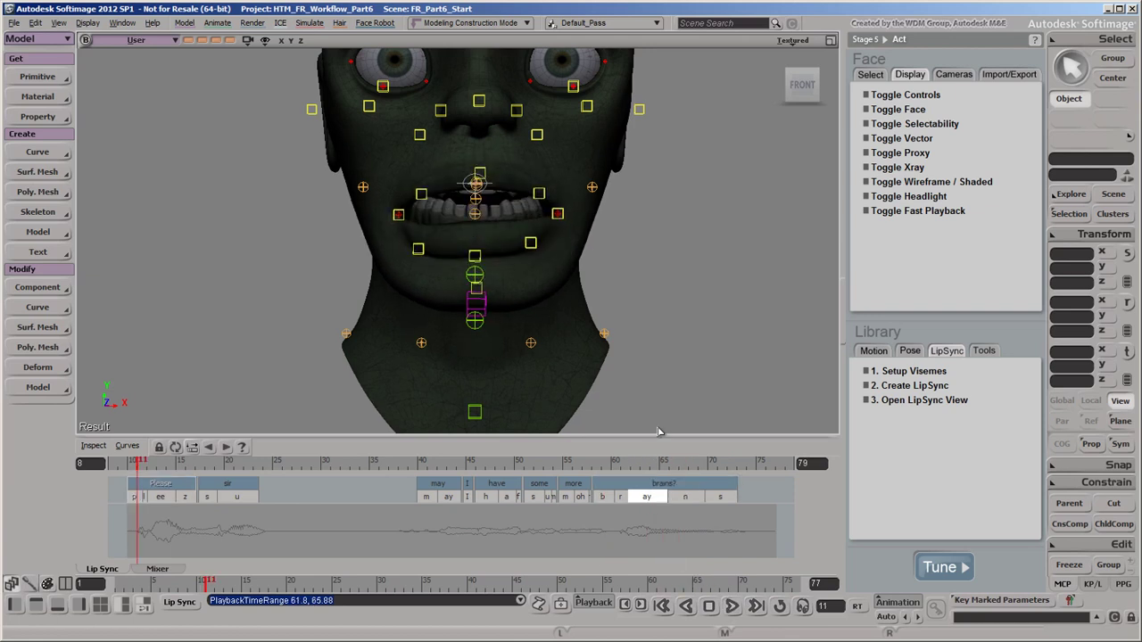
Switch the viewport display to Shaded and get a closer view of the mouth
click(790, 41)
click(785, 256)
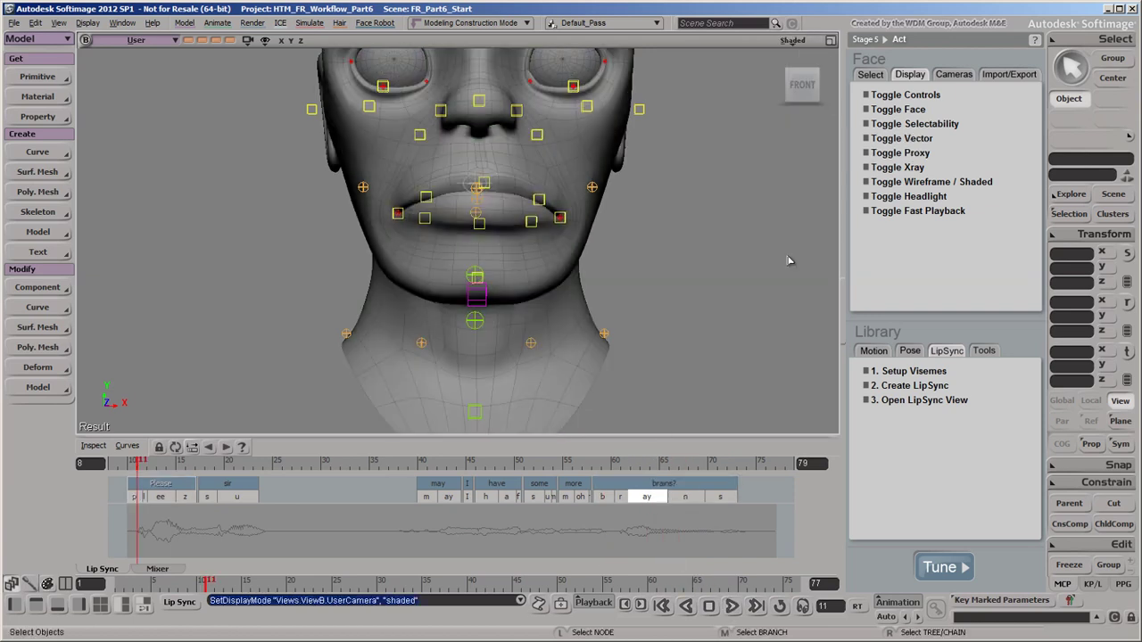
scroll(464, 268, up, 2)
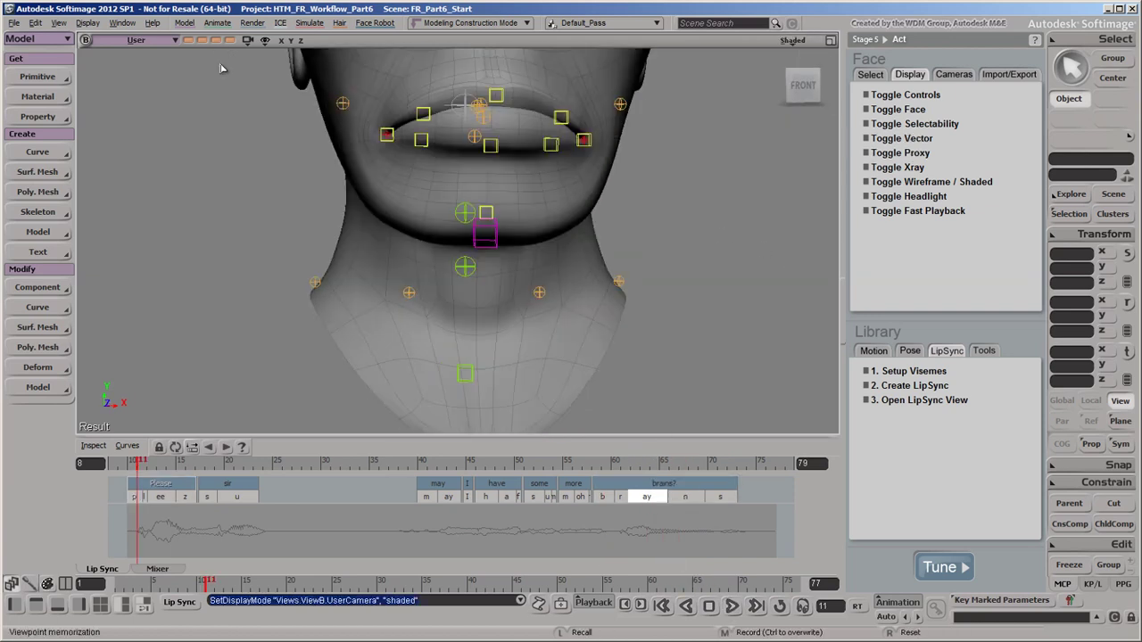
Extend the word "sir" to end at about frame 25, and undo moving the word
click(241, 491)
drag(241, 491, 271, 490)
key(ctrl+z)
Lengthen the "ay" phoneme in "brains?" to about frame 71, shortening the following phonemes, and frame the entire track
click(629, 488)
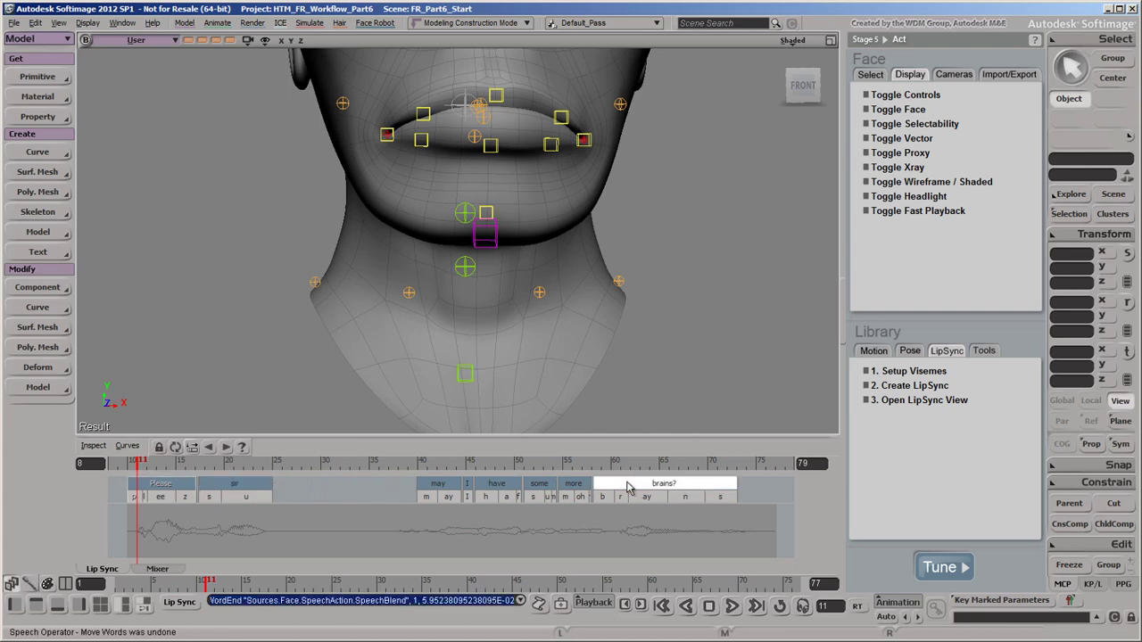
key(f)
click(412, 498)
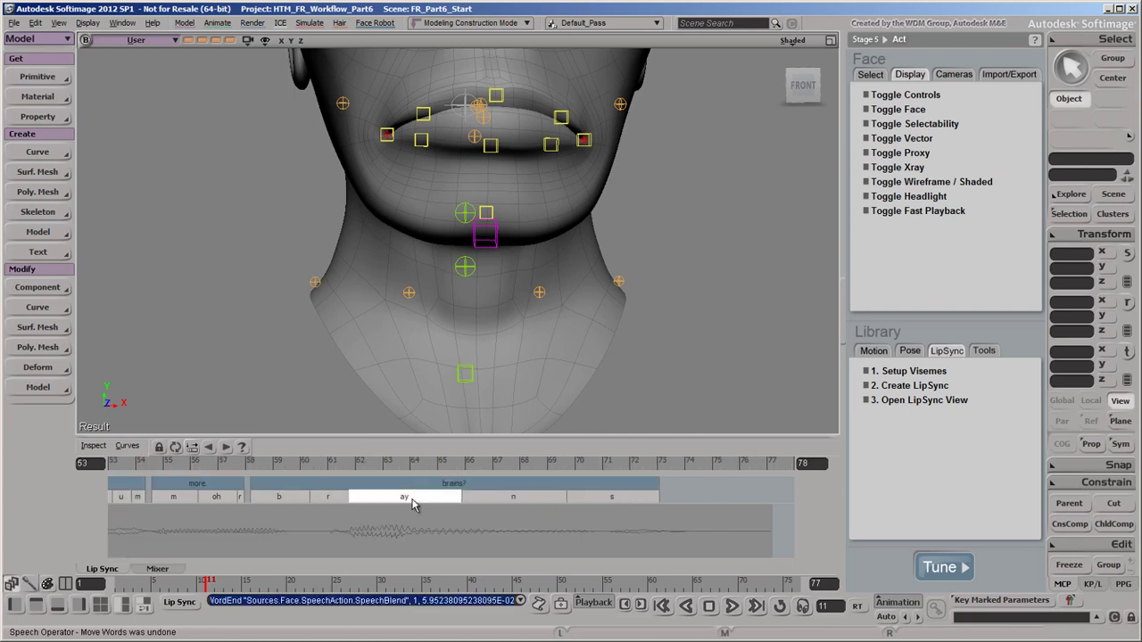
drag(457, 497, 608, 500)
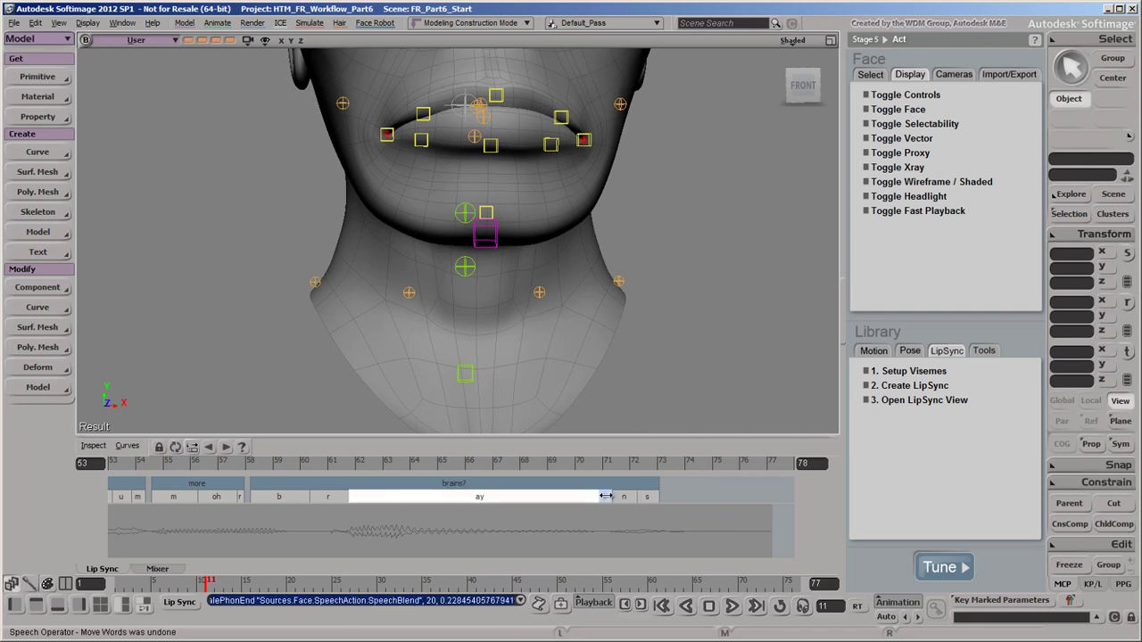
click(625, 498)
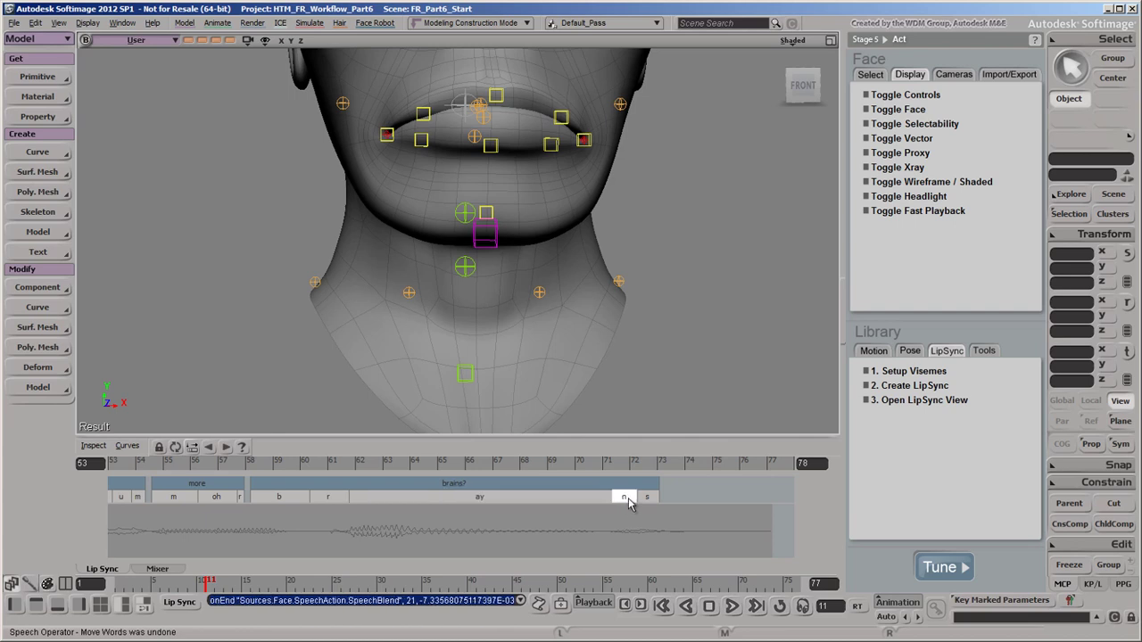
key(a)
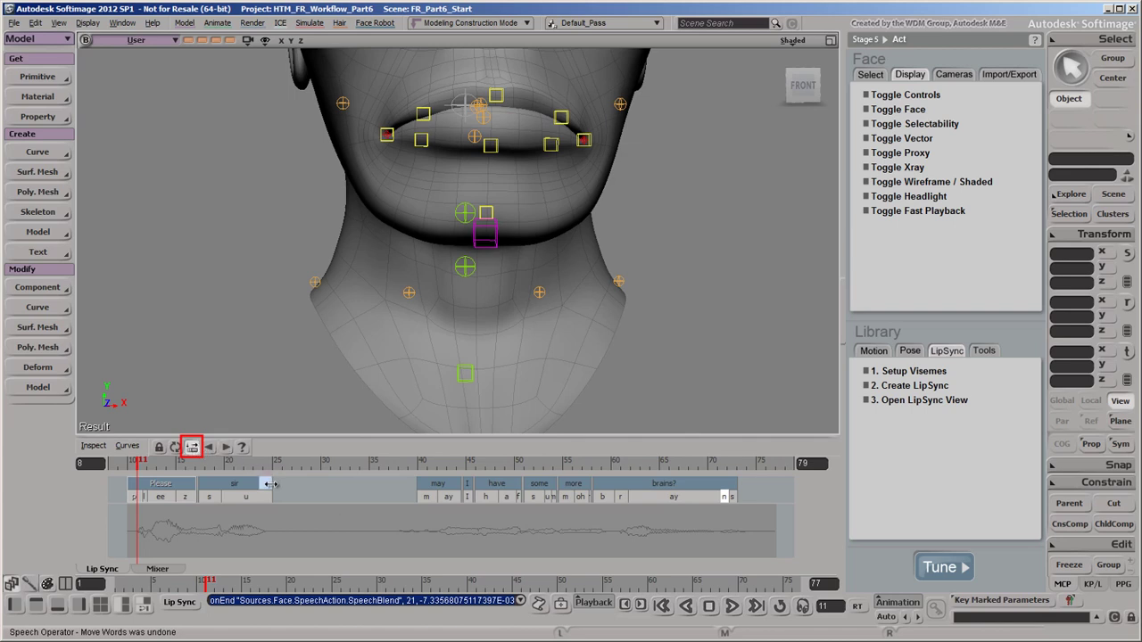
Try stretching the end of the word "sir" in ripple mode, undo it, and turn ripple off
drag(270, 484, 278, 510)
key(ctrl+z)
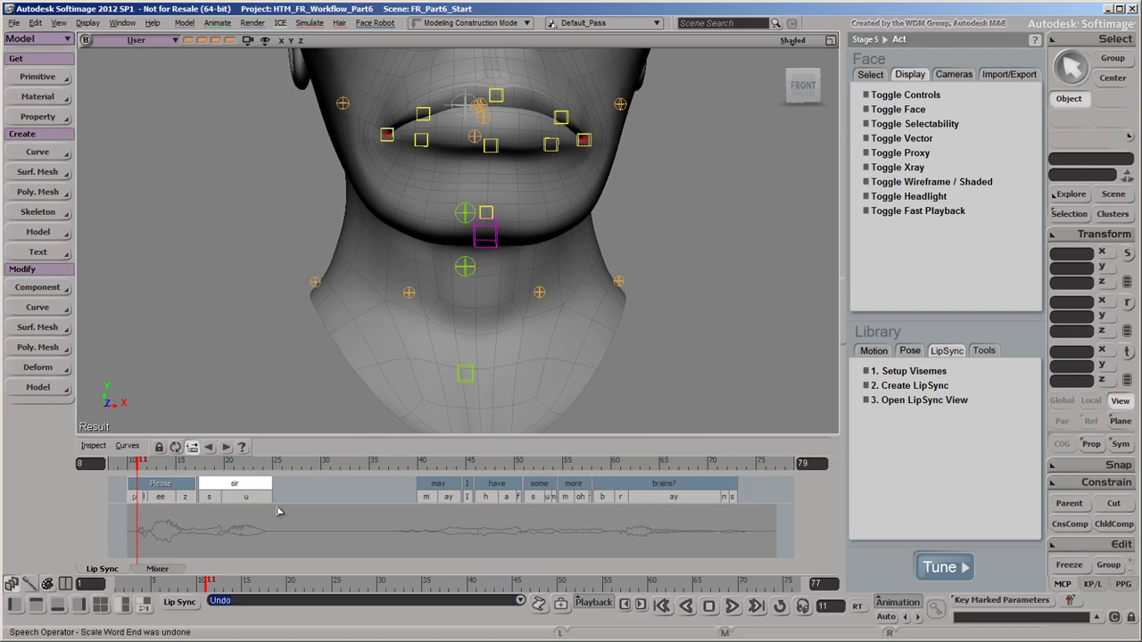
click(193, 448)
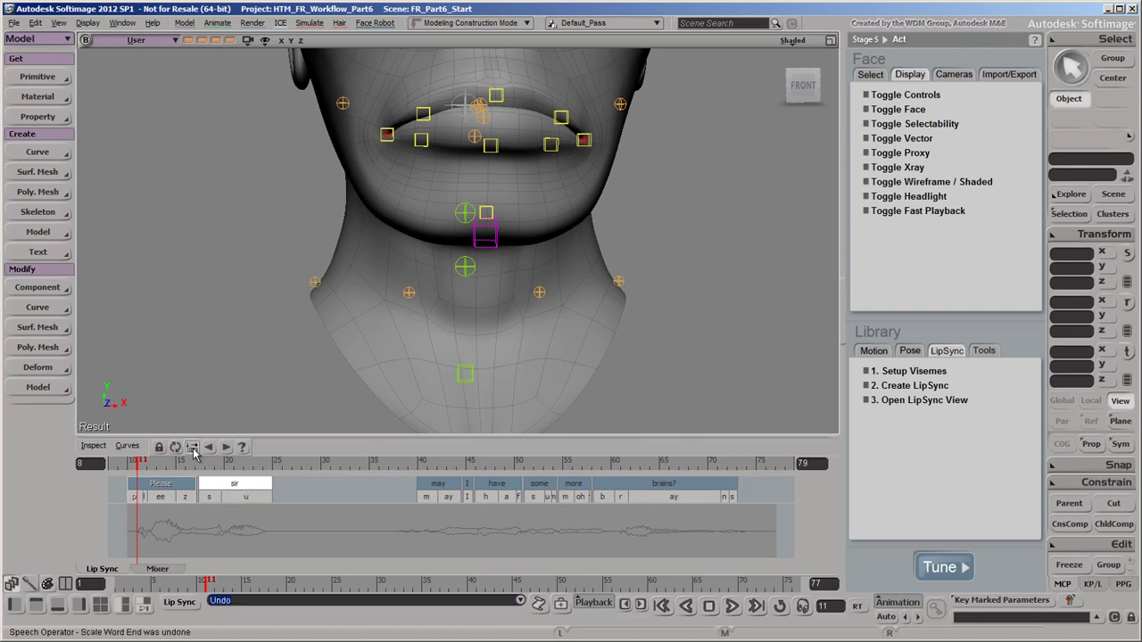
Insert a person's first name as a word after "sir", frames 25.857 to 29.857, with l ("let") as first phoneme
right_click(281, 503)
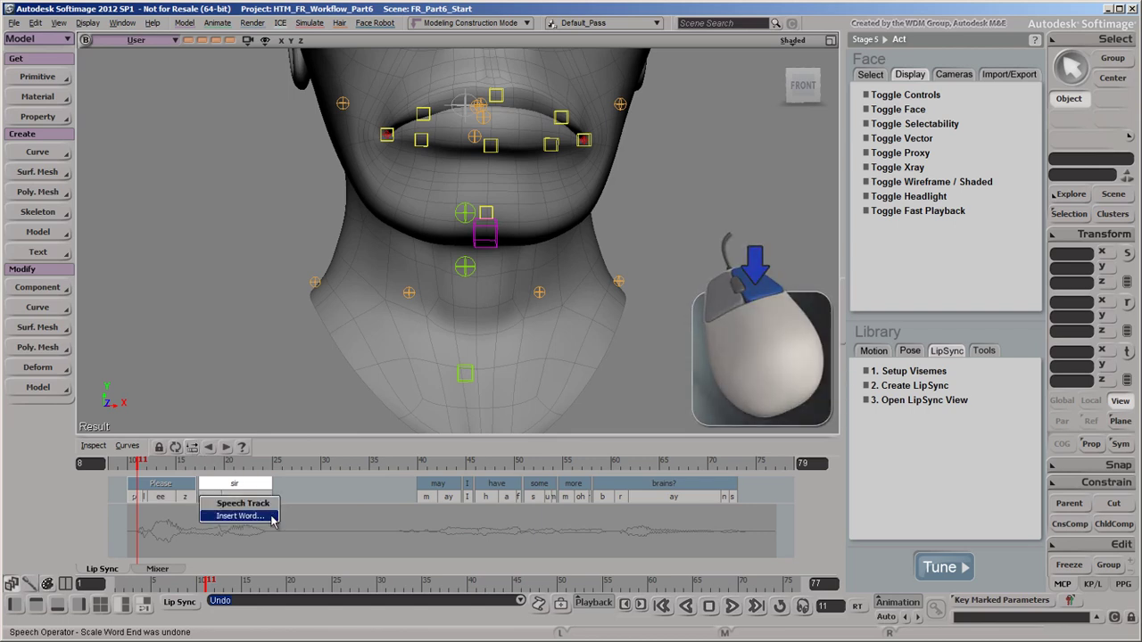
click(273, 519)
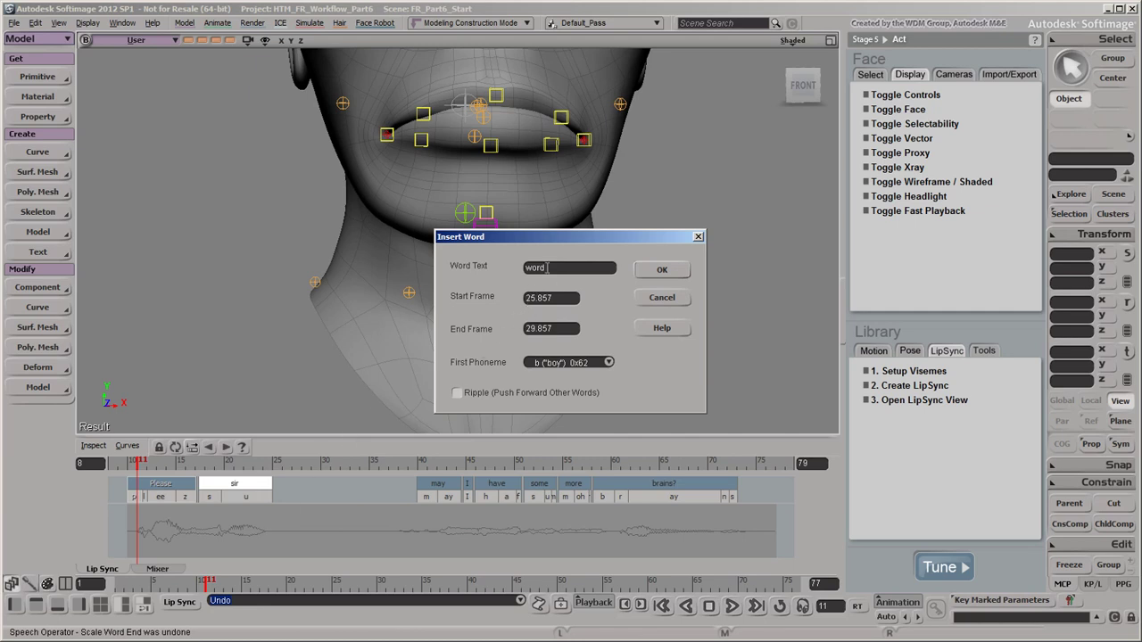
text(Lawrence)
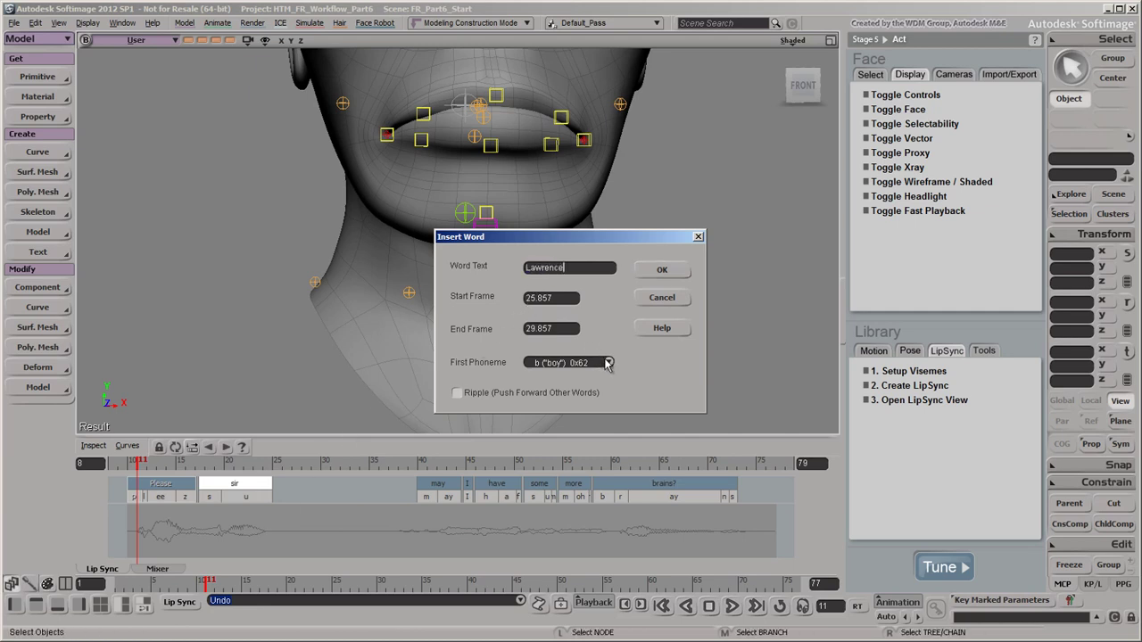
click(608, 363)
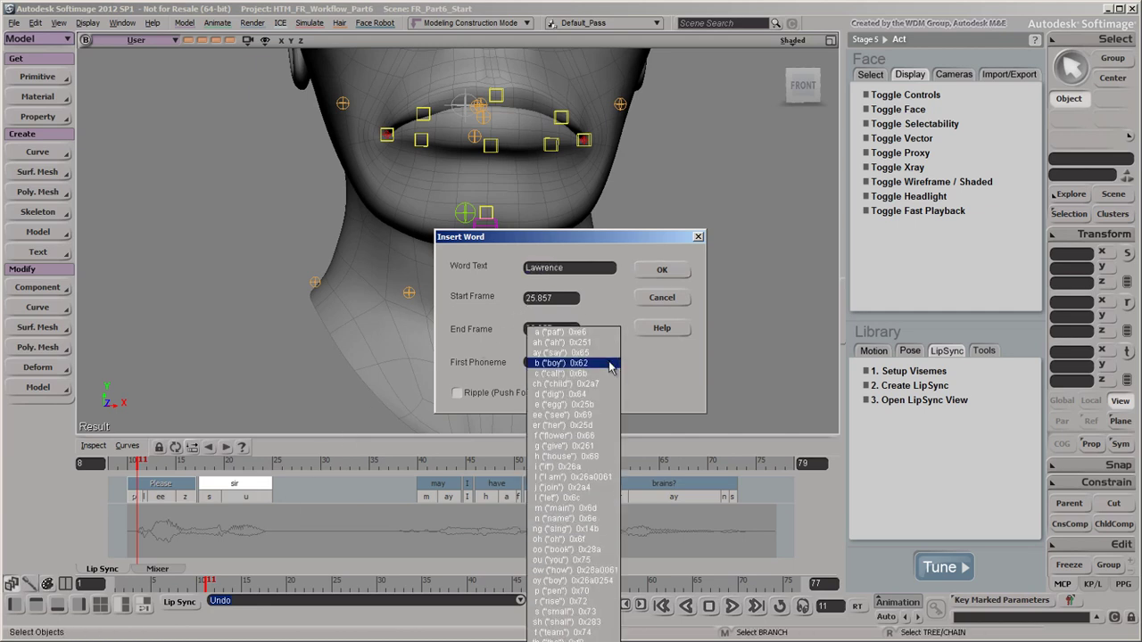
click(595, 507)
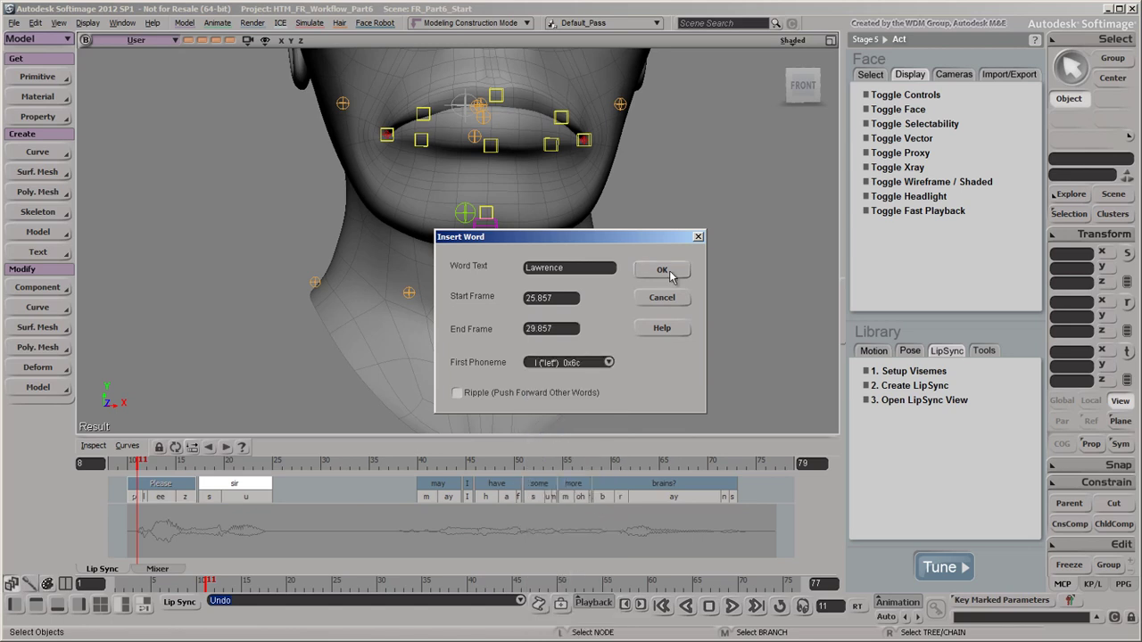
click(668, 270)
Extend the inserted name to end at about frame 39 and frame it in the timeline
click(291, 483)
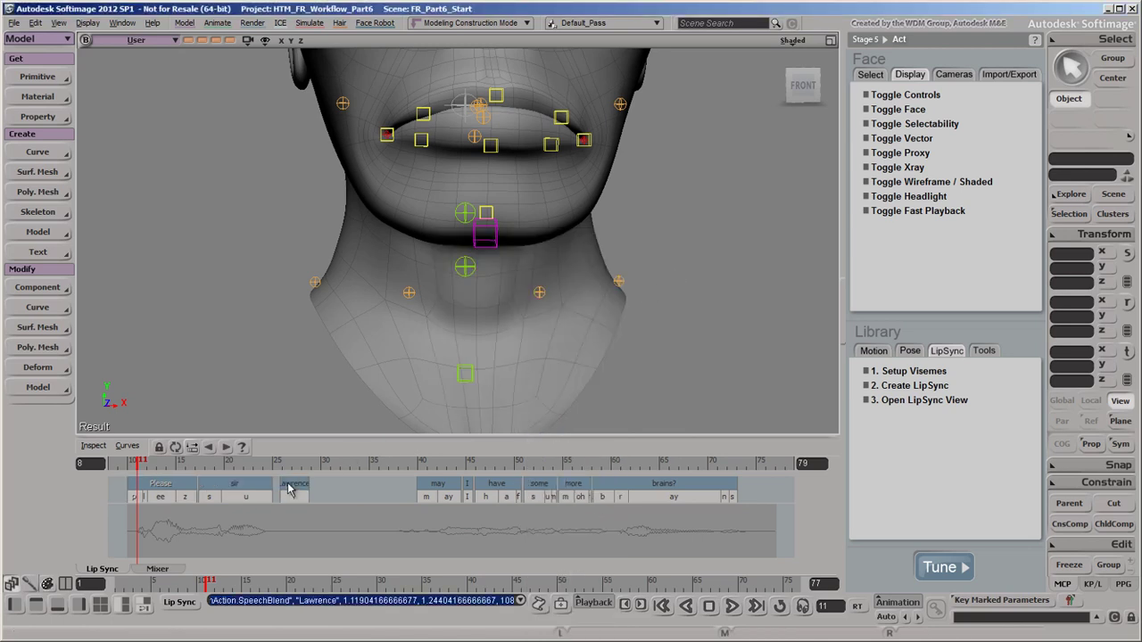
drag(311, 482, 410, 483)
key(f)
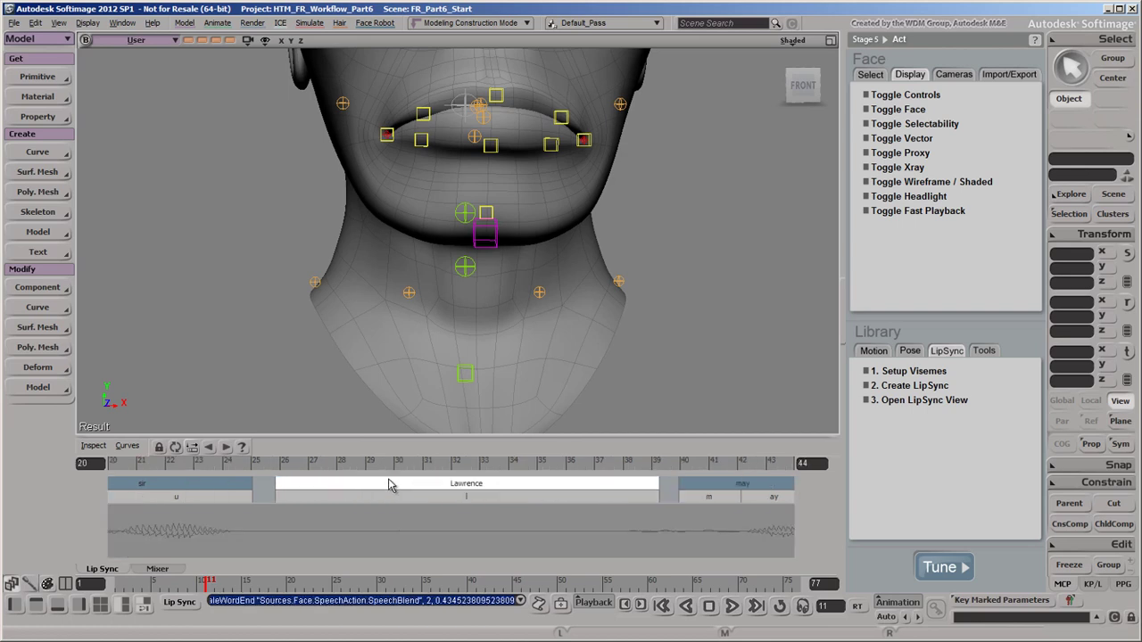
Split the inserted name's single l phoneme into six segments, two longer ones followed by four shorter ones
click(406, 502)
right_click(406, 502)
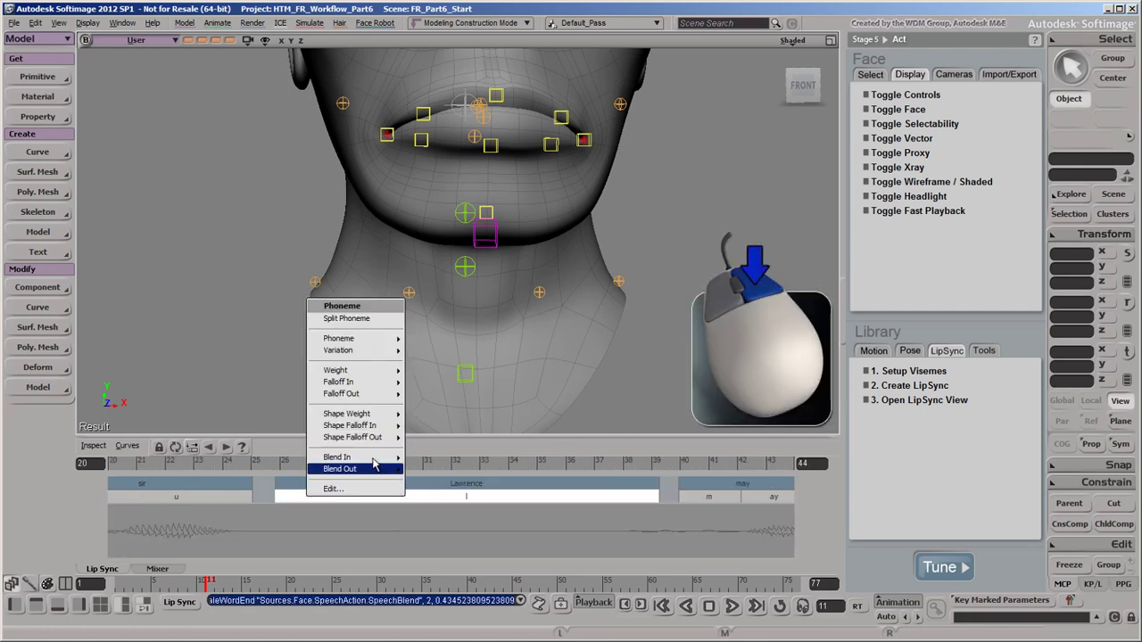
click(378, 320)
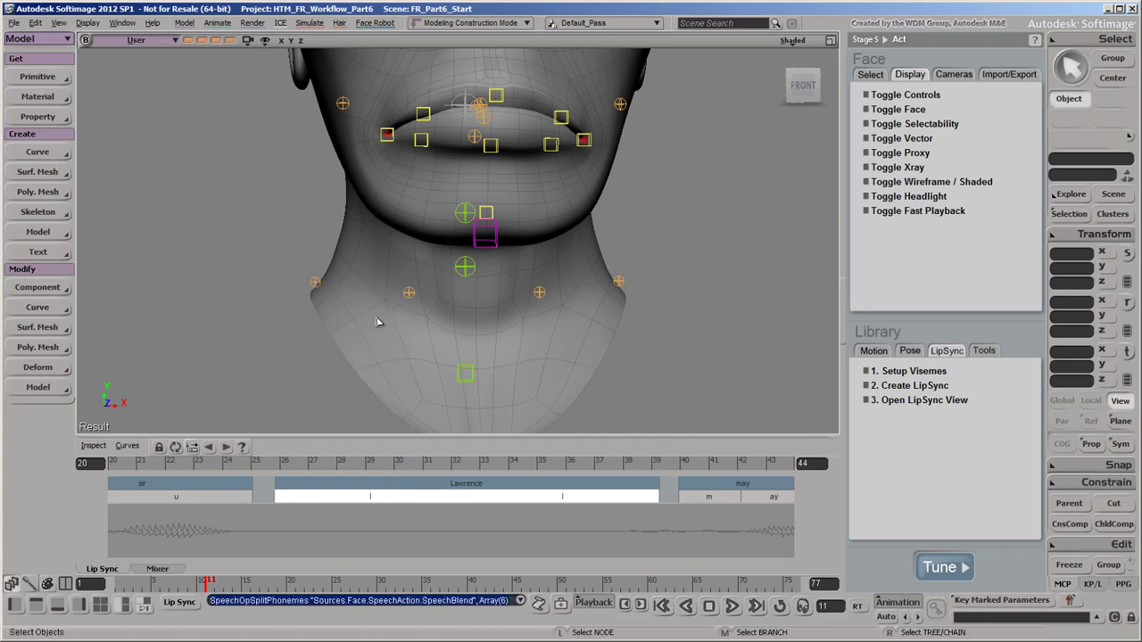
right_click(525, 506)
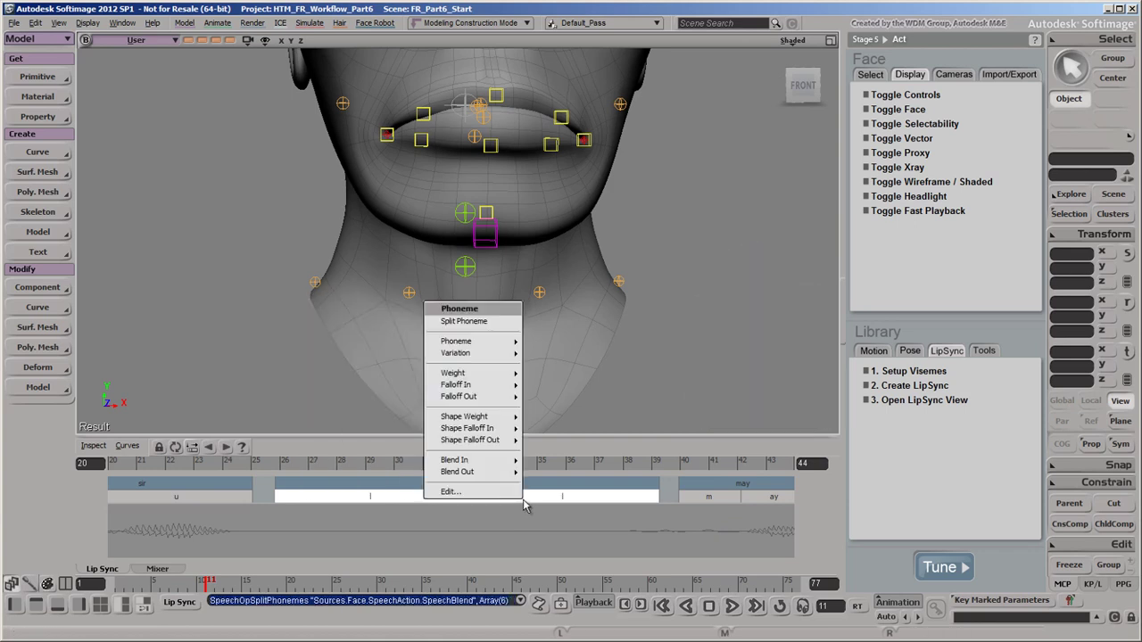
click(383, 318)
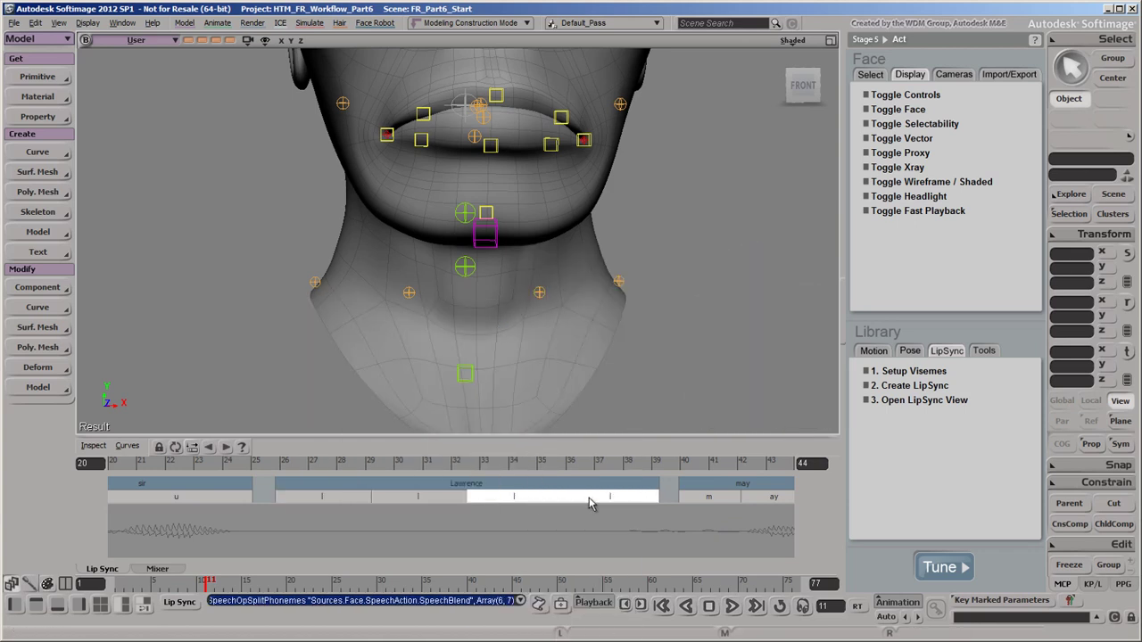
right_click(537, 501)
click(512, 319)
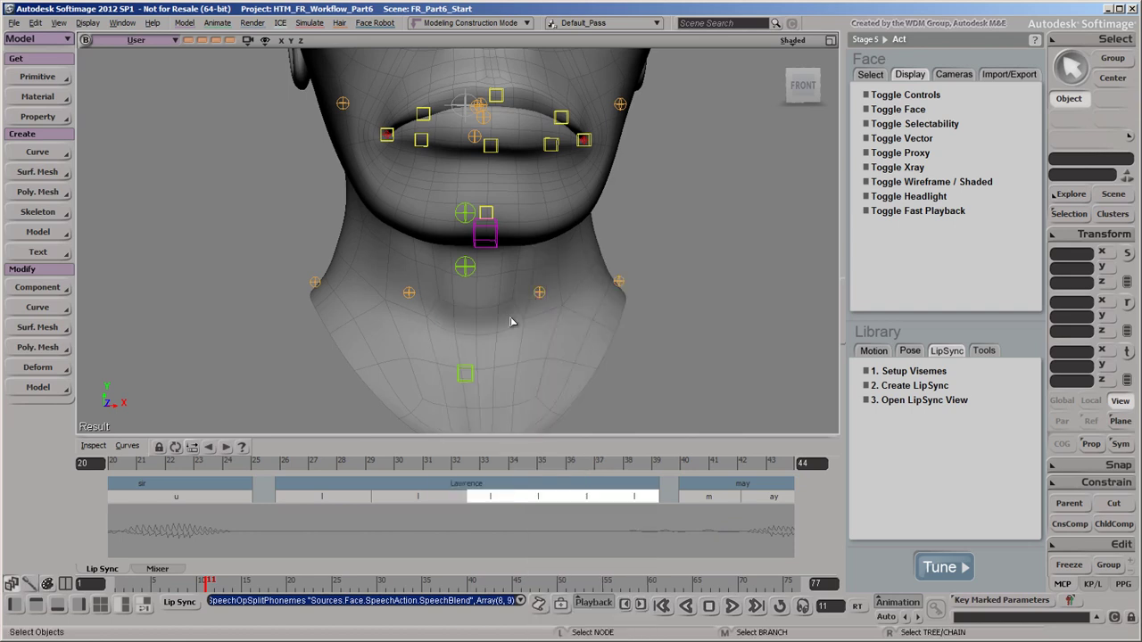
Change the phonemes after the inserted name's initial l to oh, r, e, n and s
click(448, 502)
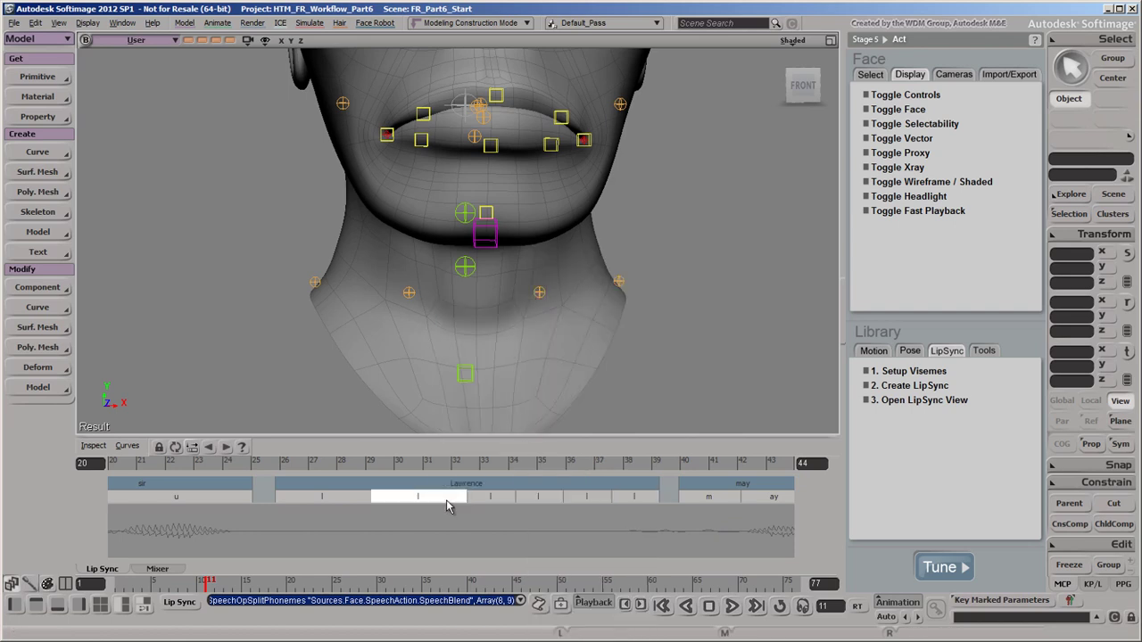
right_click(441, 505)
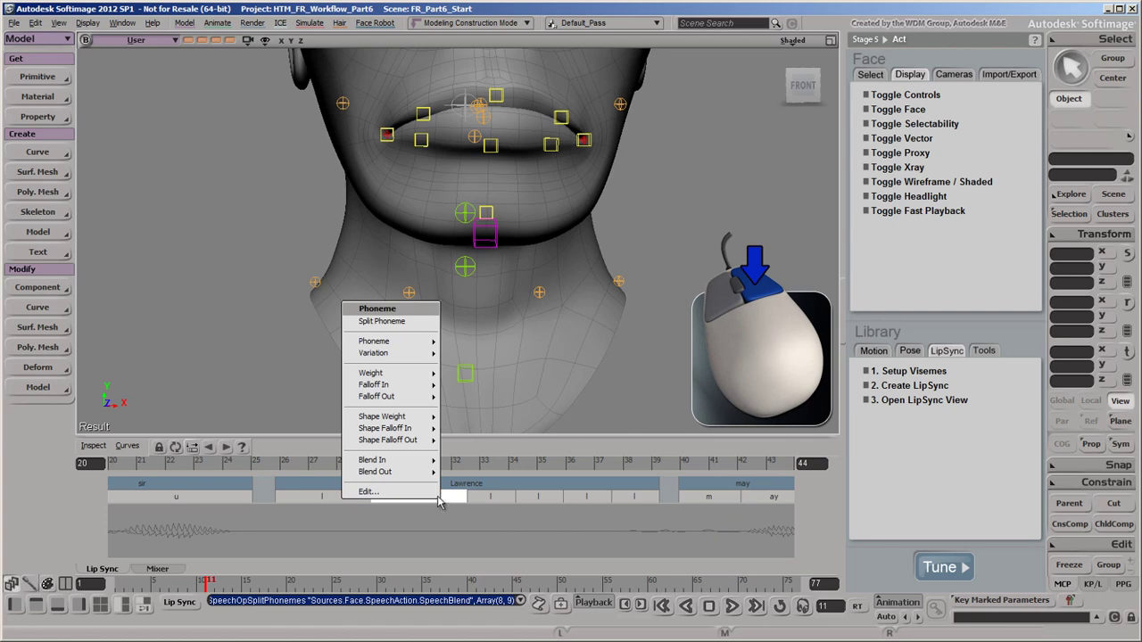
mouse_move(419, 342)
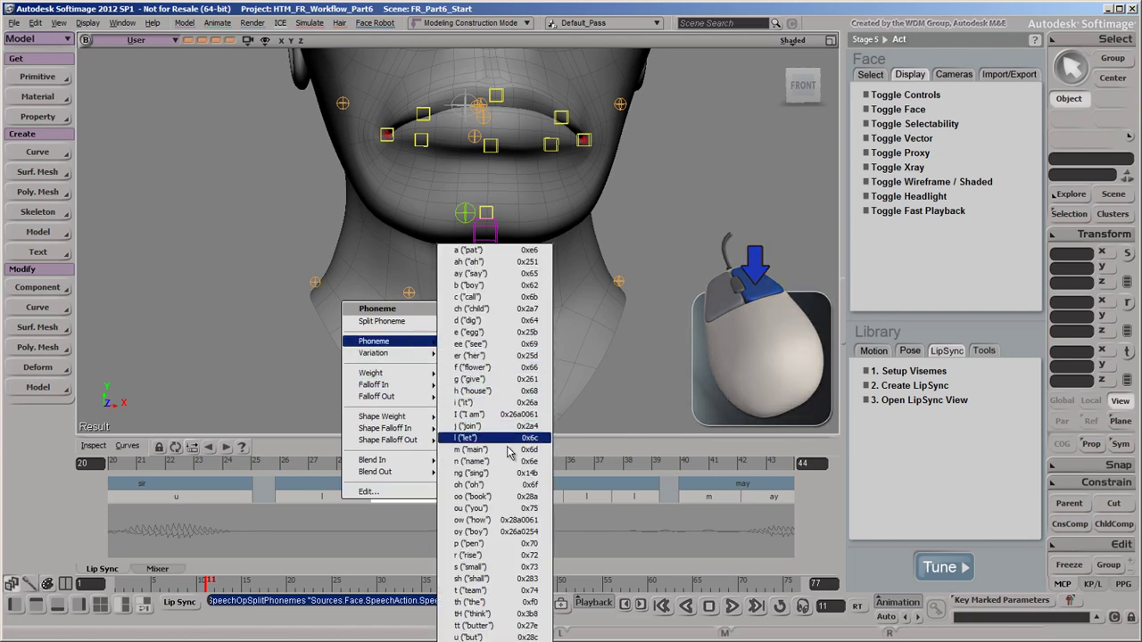
click(501, 487)
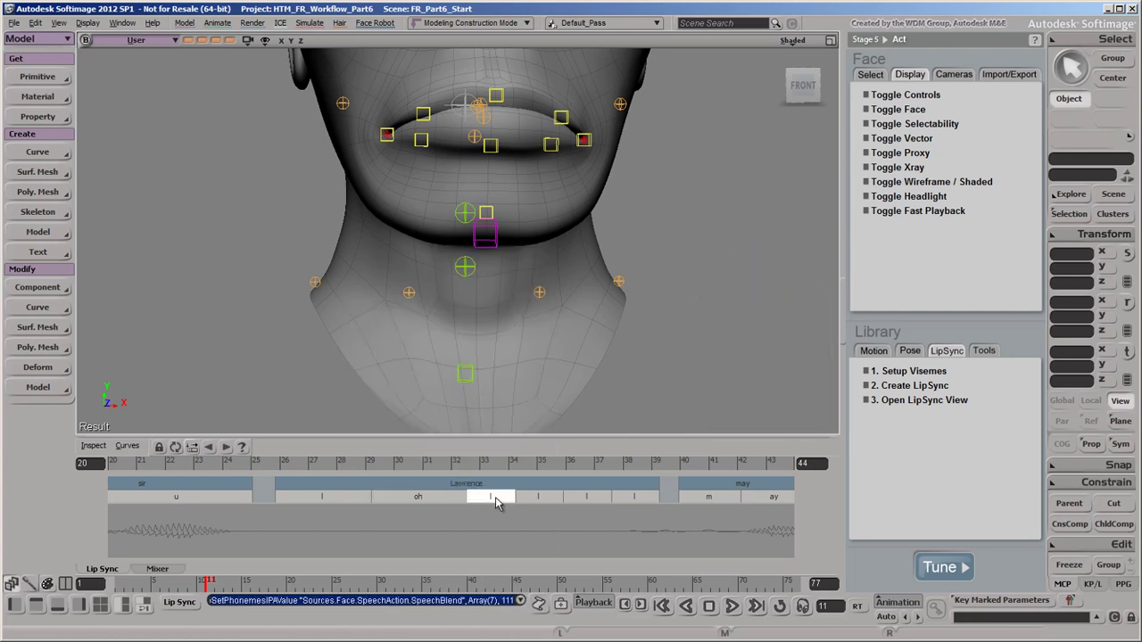
right_click(495, 497)
mouse_move(429, 339)
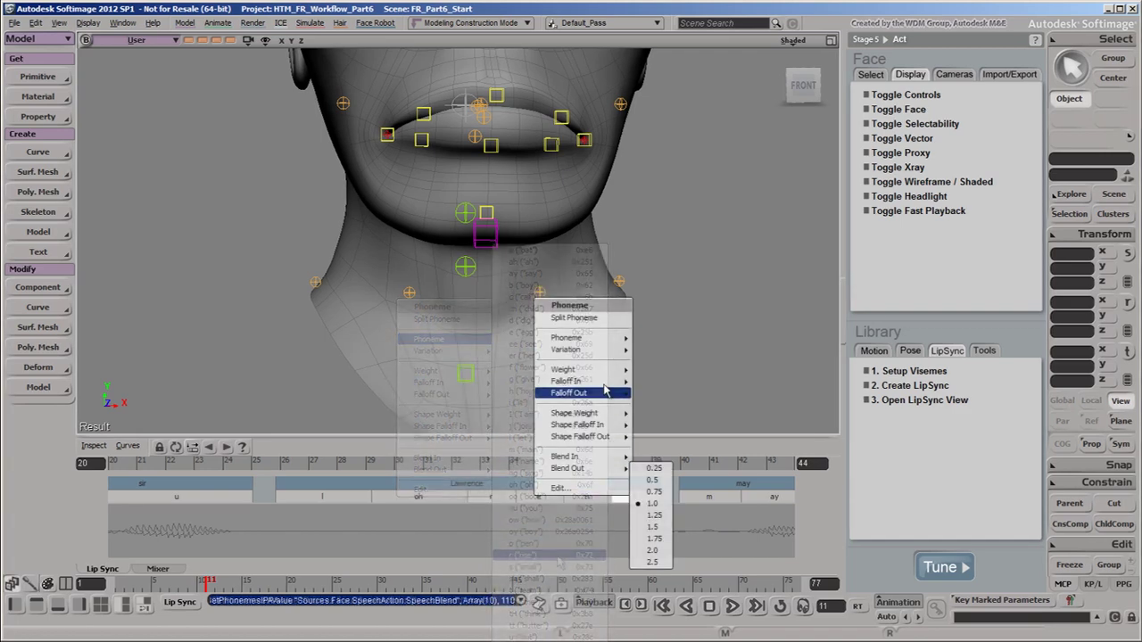
click(704, 568)
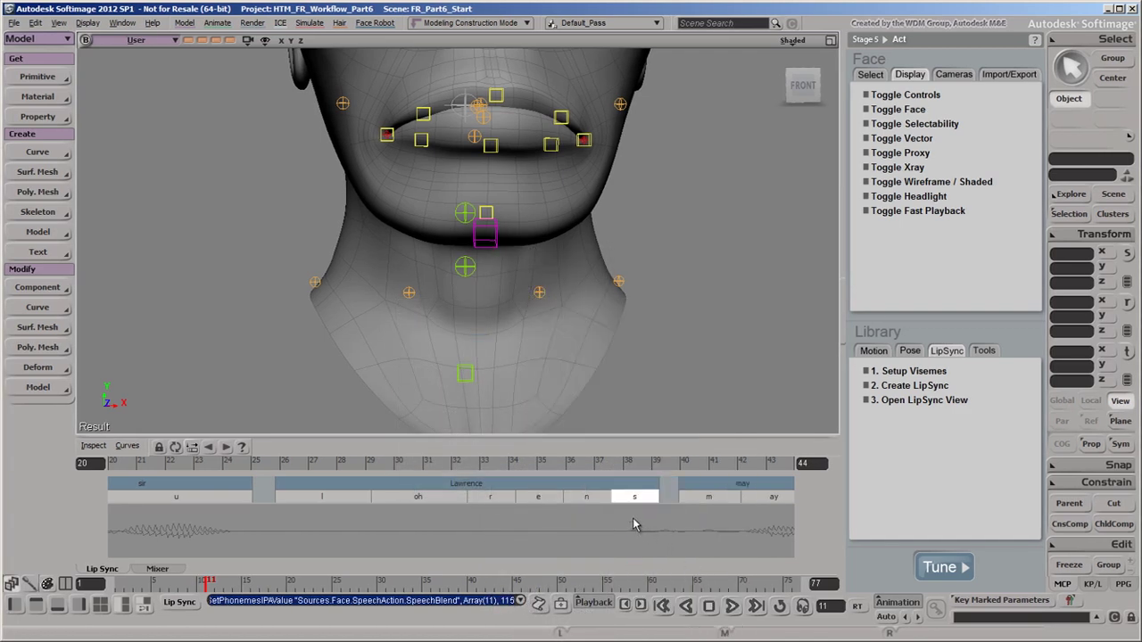
Step back and forth through the word segments from frame 26 to examine the mouth poses around the inserted name
click(283, 462)
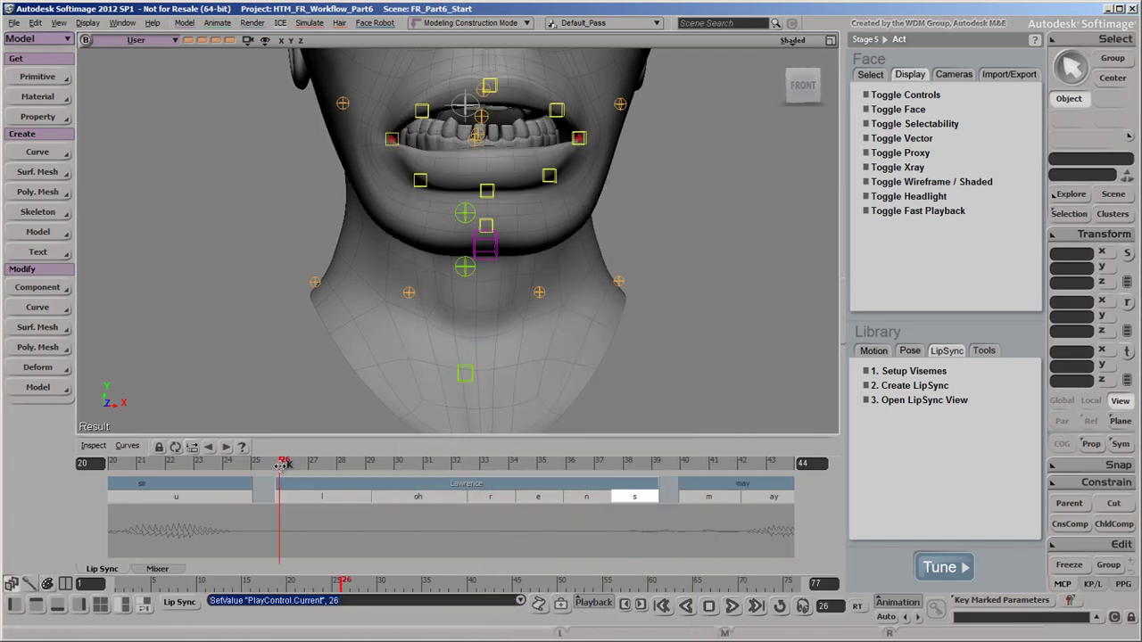
click(227, 449)
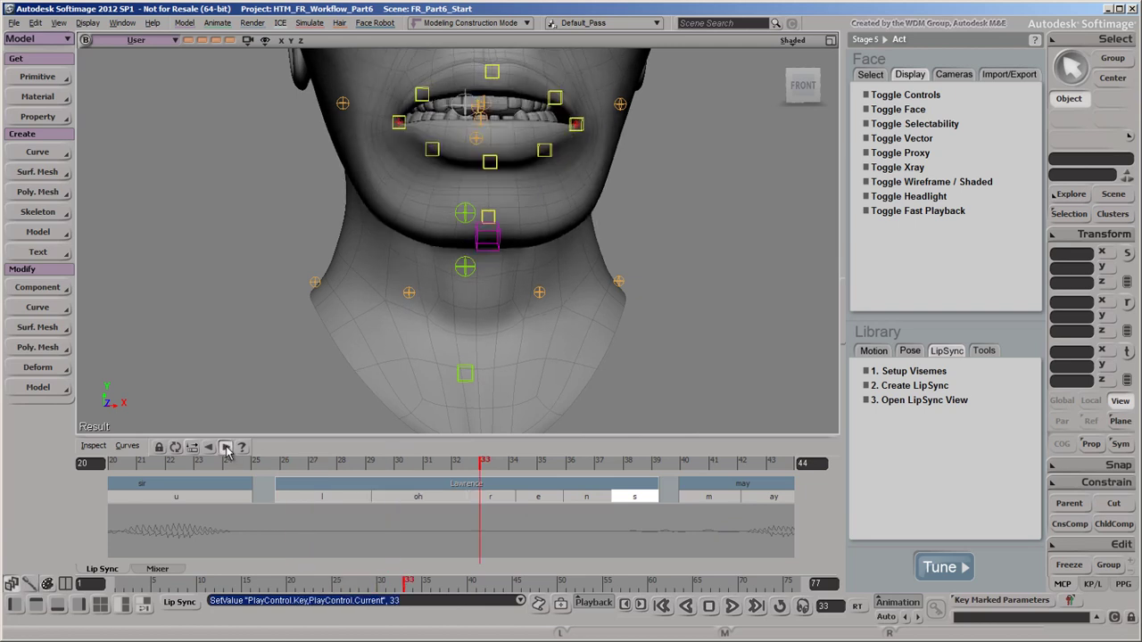
click(227, 449)
click(227, 449)
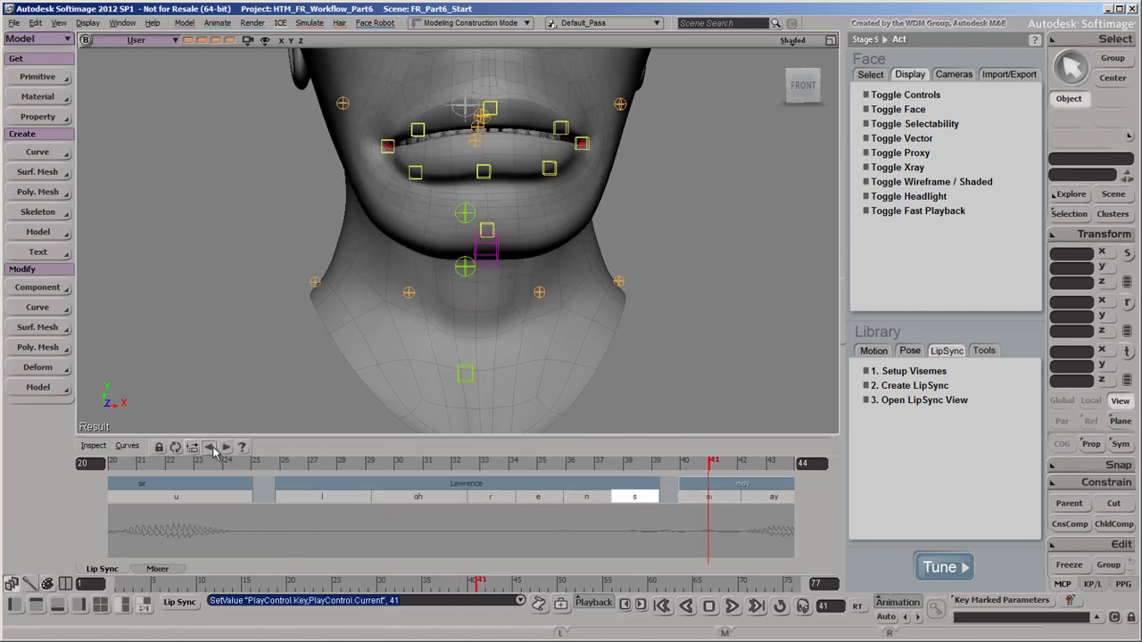
click(210, 448)
click(210, 449)
click(209, 449)
click(210, 449)
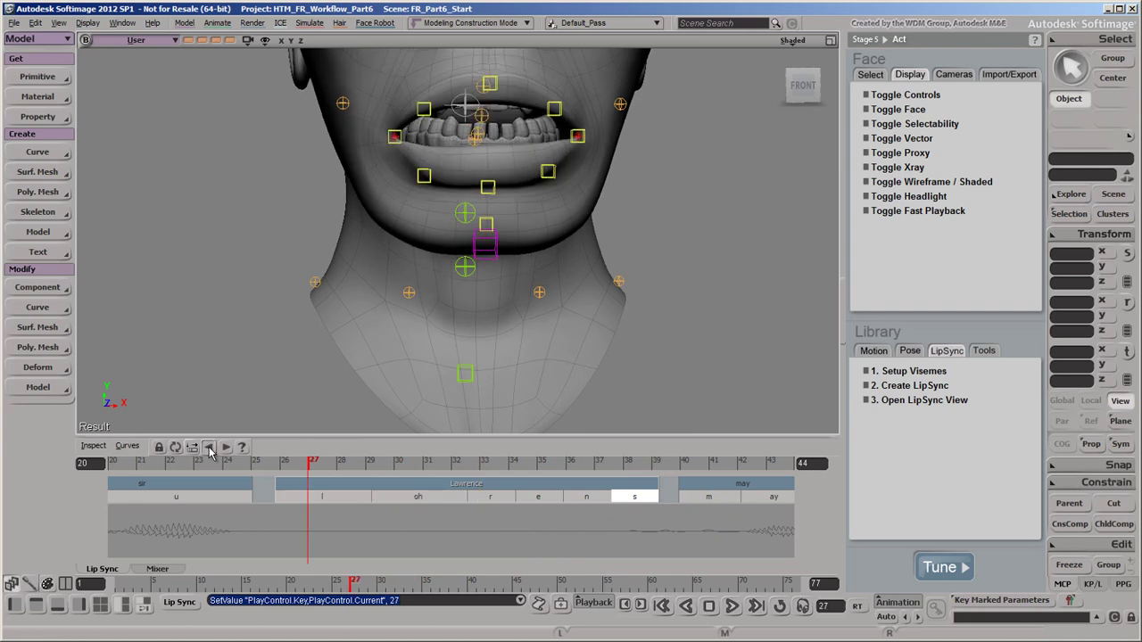
click(210, 449)
click(226, 449)
Delete the inserted name word between "sir" and "may" from the lip-sync track
click(330, 489)
key(Delete)
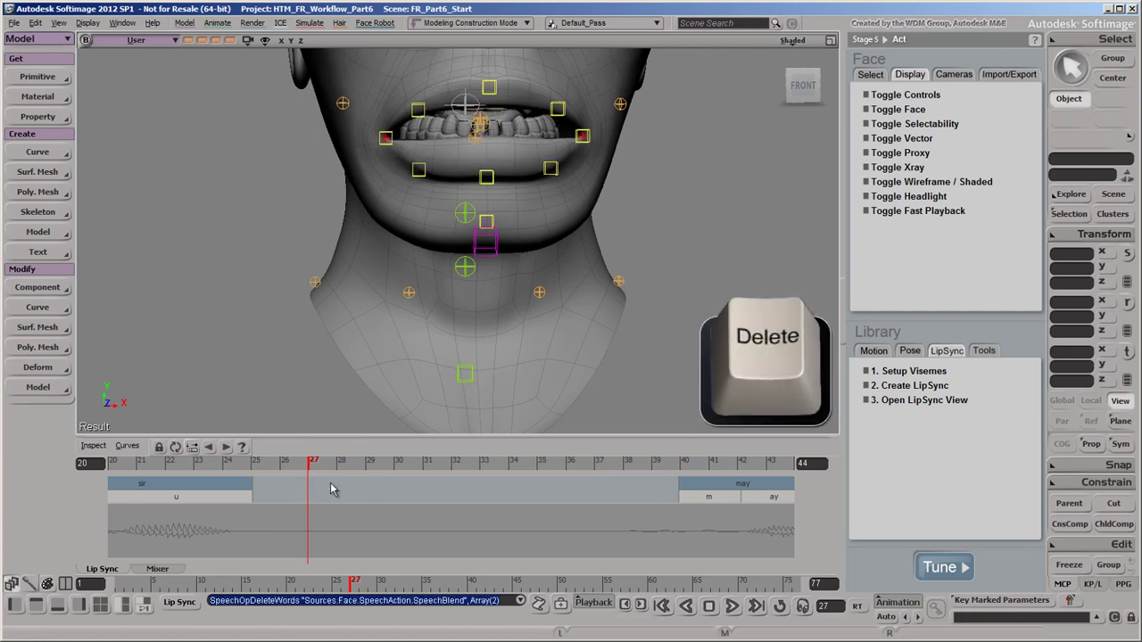
Delete the m phoneme ending the word "some" and extend the word to about frame 54.3, just before "more"
drag(458, 497, 224, 497)
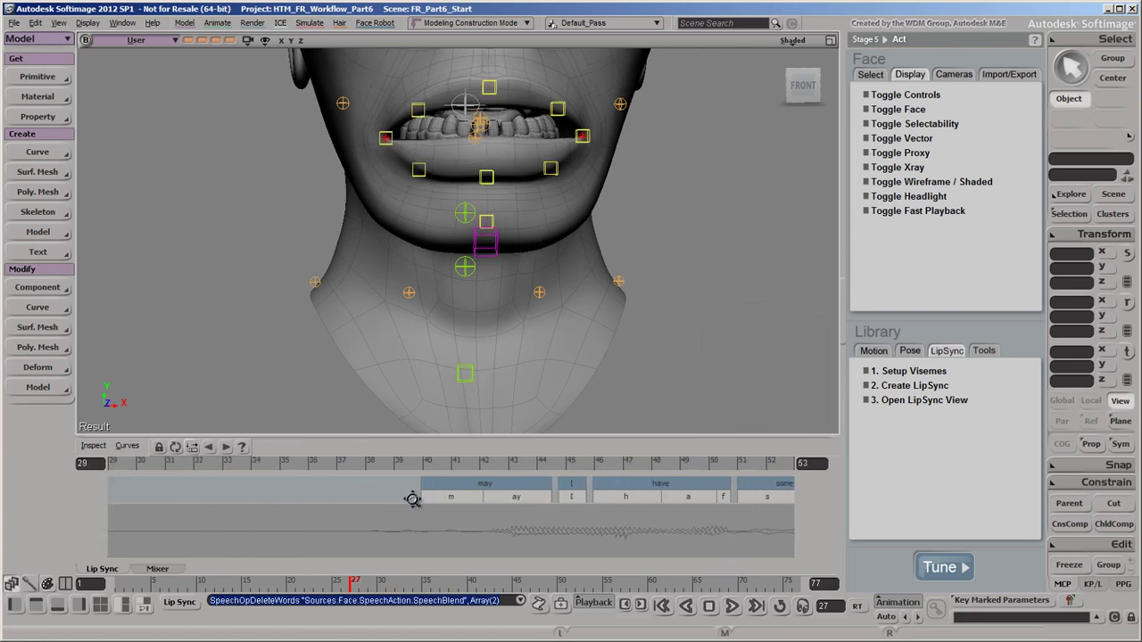
drag(413, 499, 143, 497)
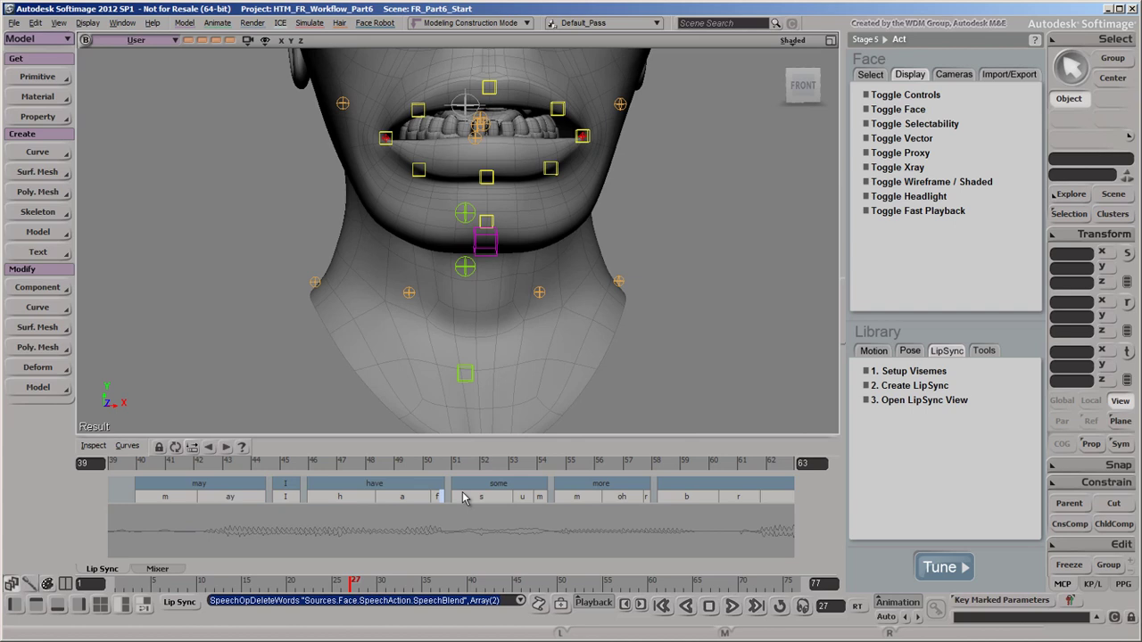
click(482, 498)
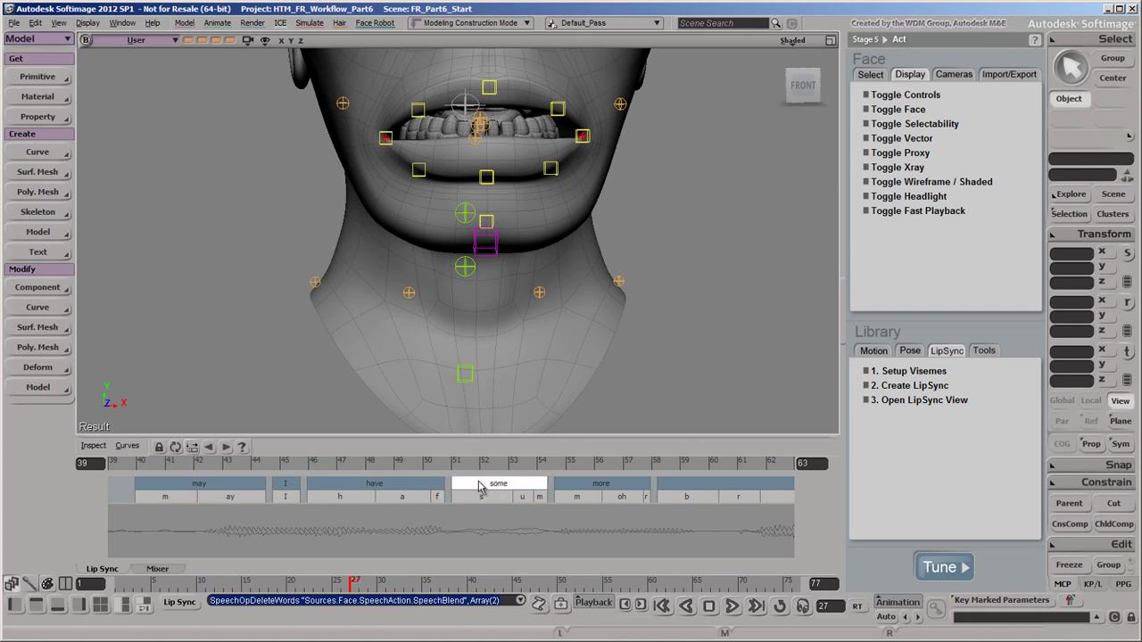
click(541, 499)
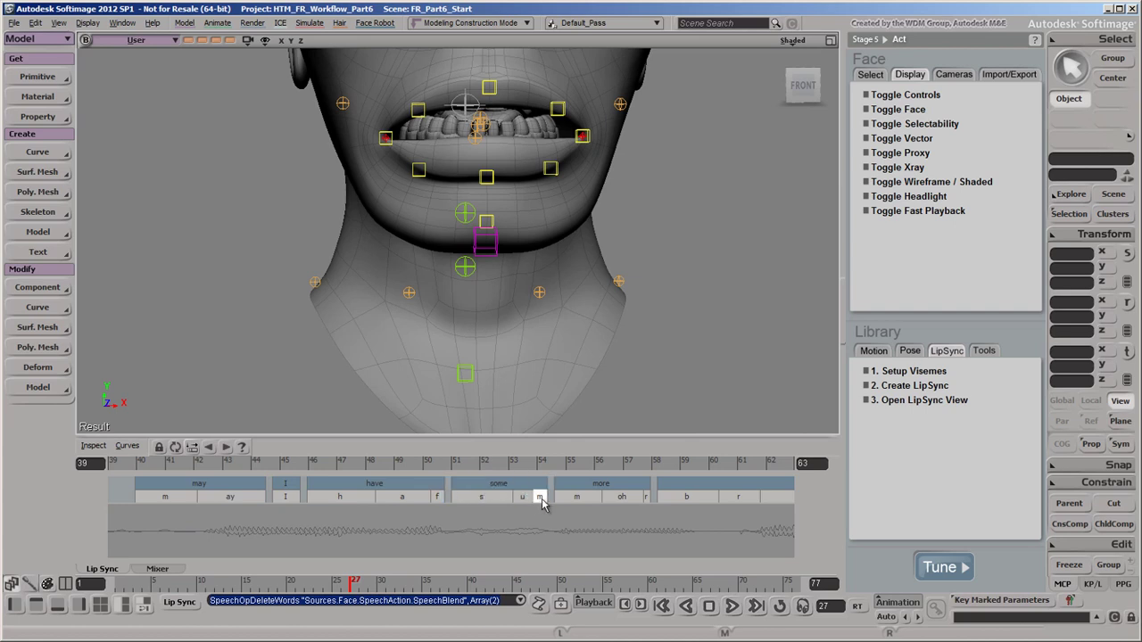
key(Delete)
scroll(541, 504, up, 2)
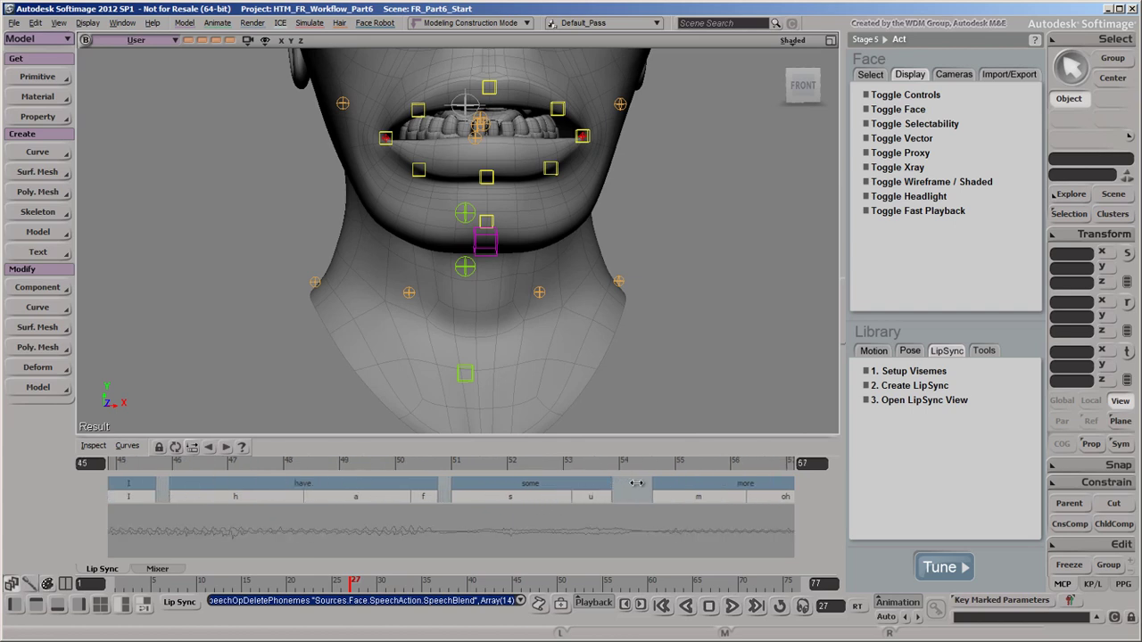
drag(635, 483, 639, 483)
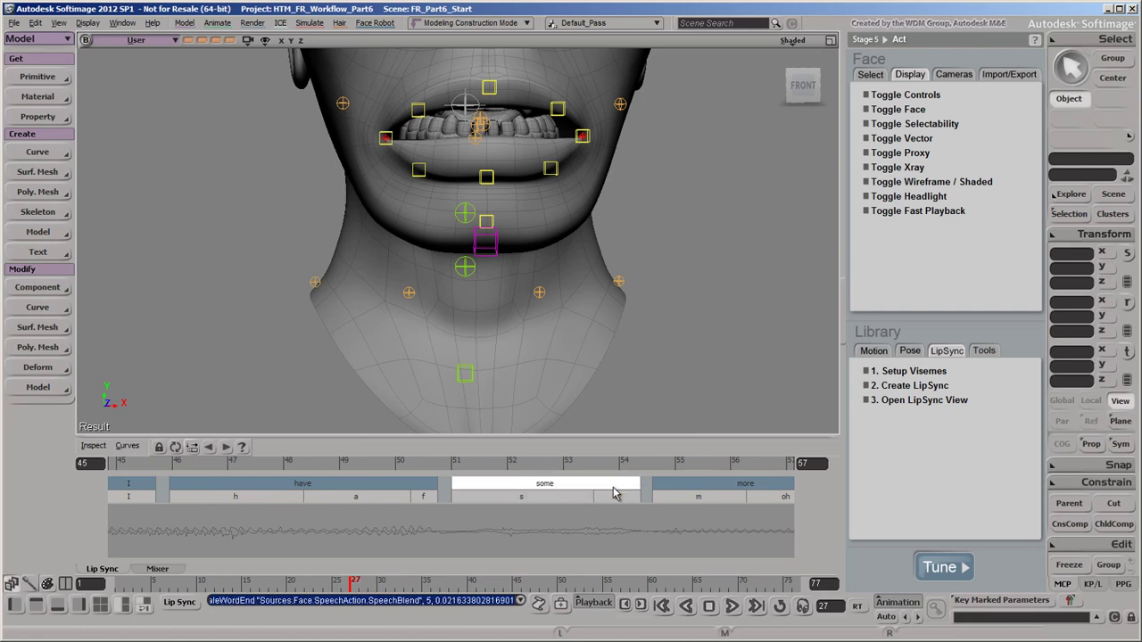
Delete the r phoneme at the end of the word "more"
middle_drag(648, 520, 514, 522)
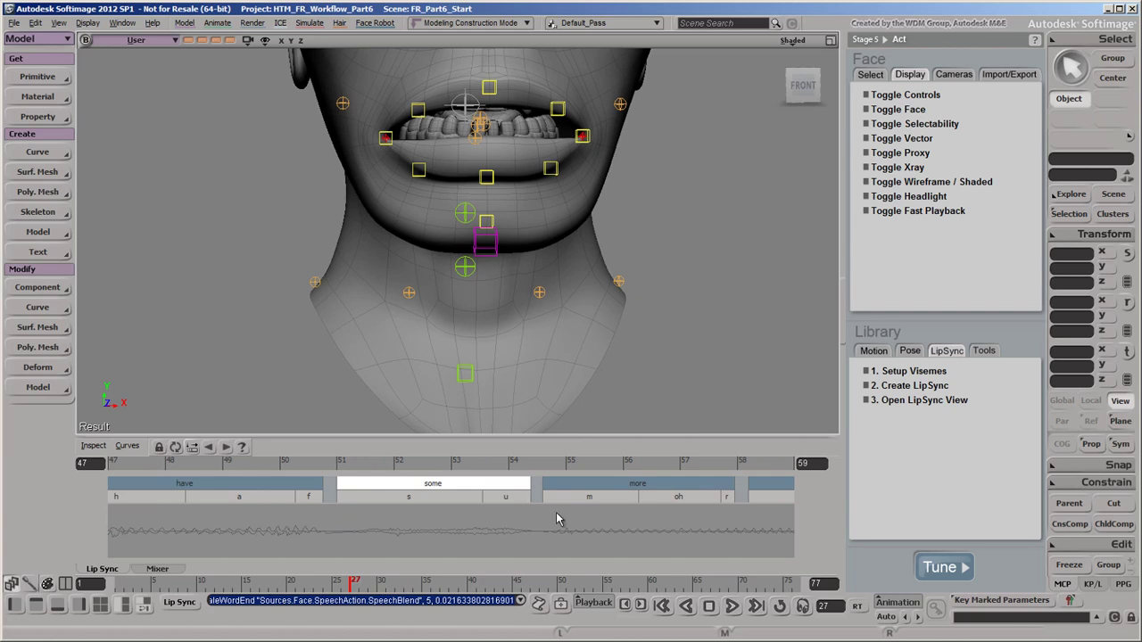
click(666, 489)
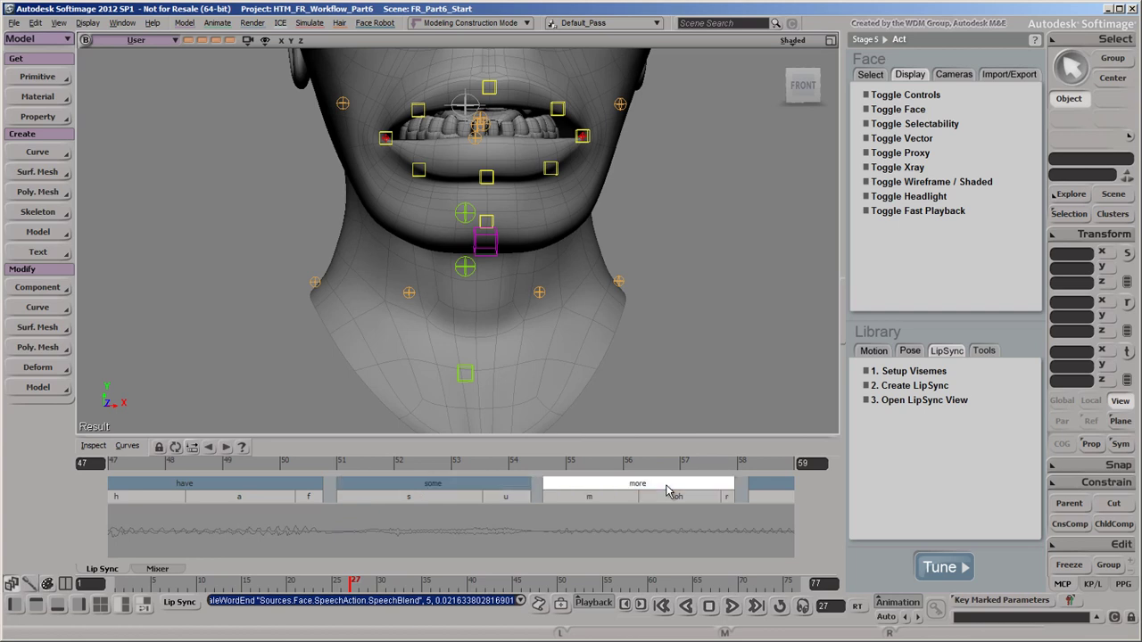
click(727, 500)
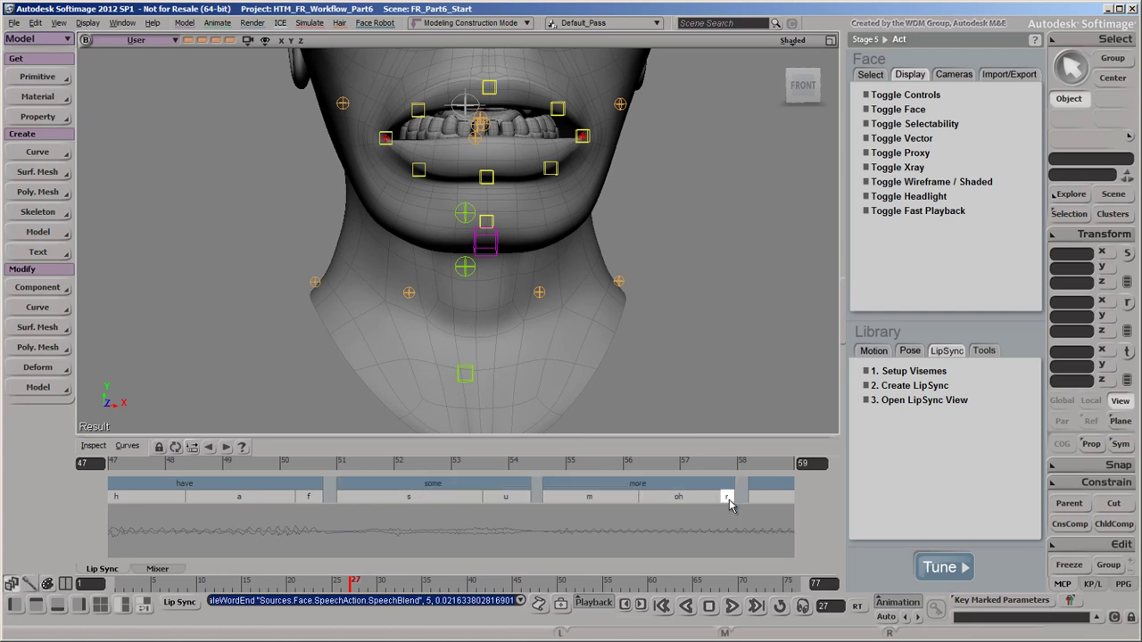
key(Delete)
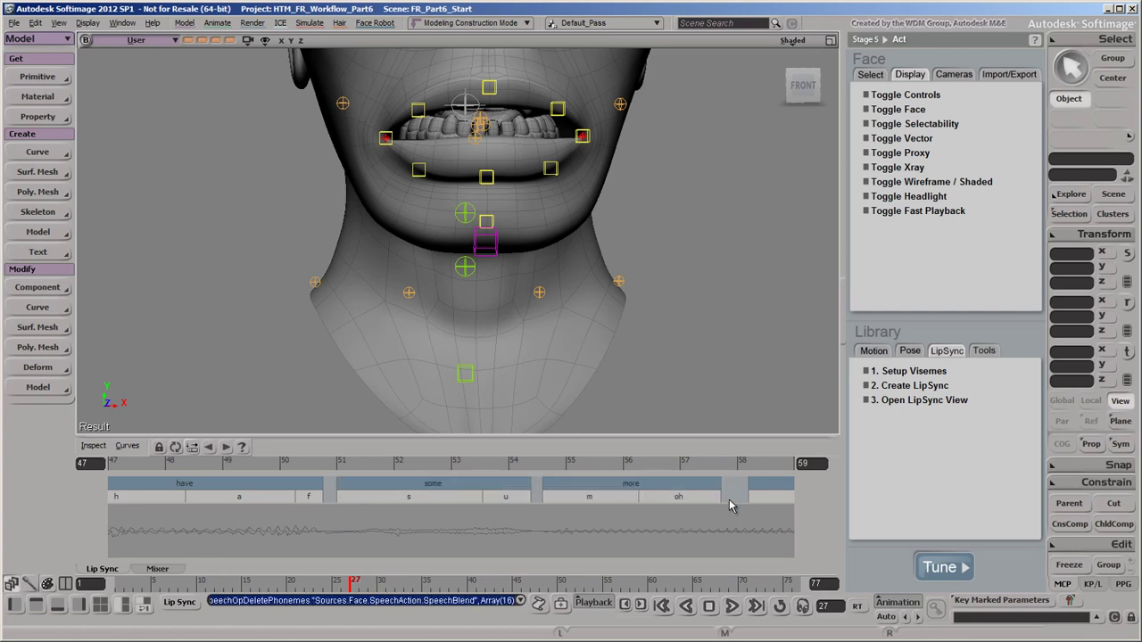
Change the phoneme of the word "I" to ah ("ah") and set the current time to frame 45
scroll(544, 533, down, 2)
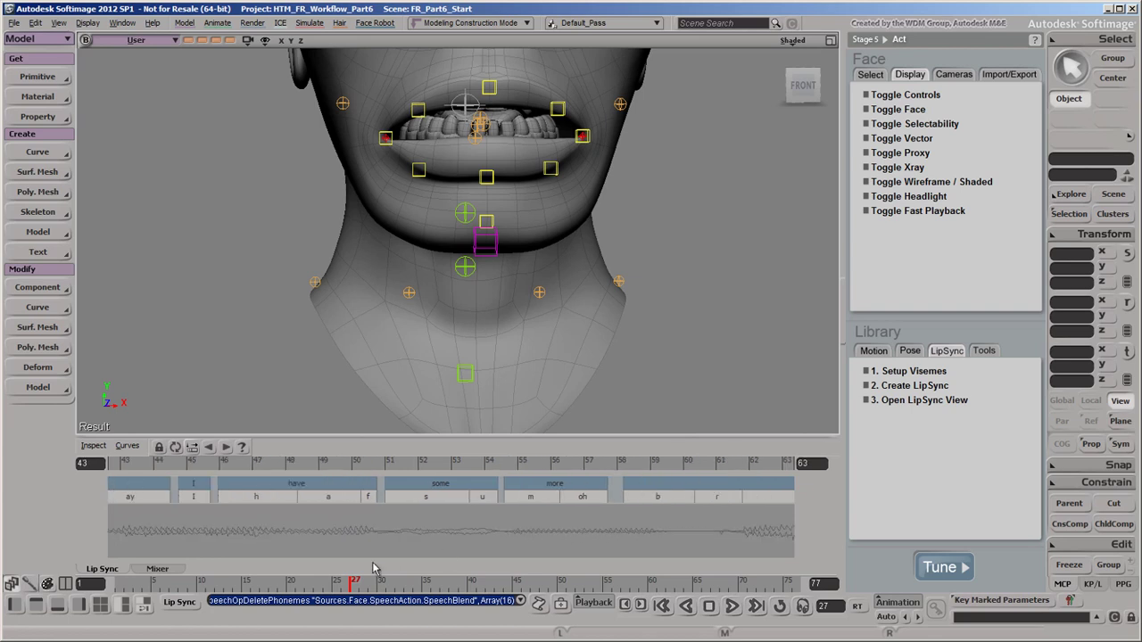
scroll(232, 518, down, 2)
middle_drag(232, 517, 380, 500)
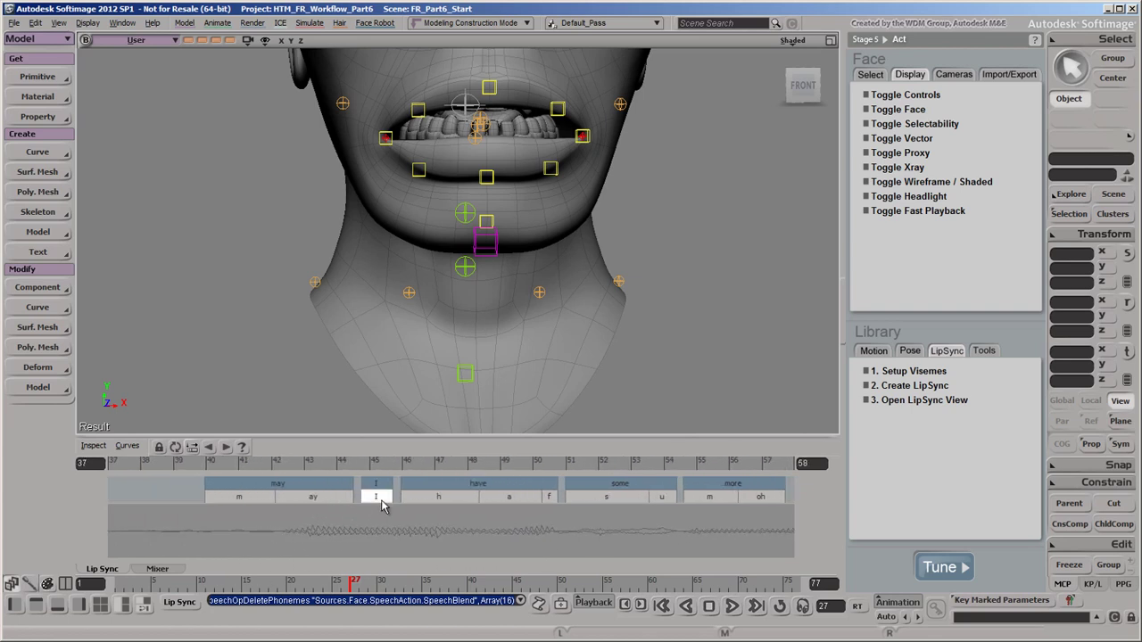
right_click(381, 504)
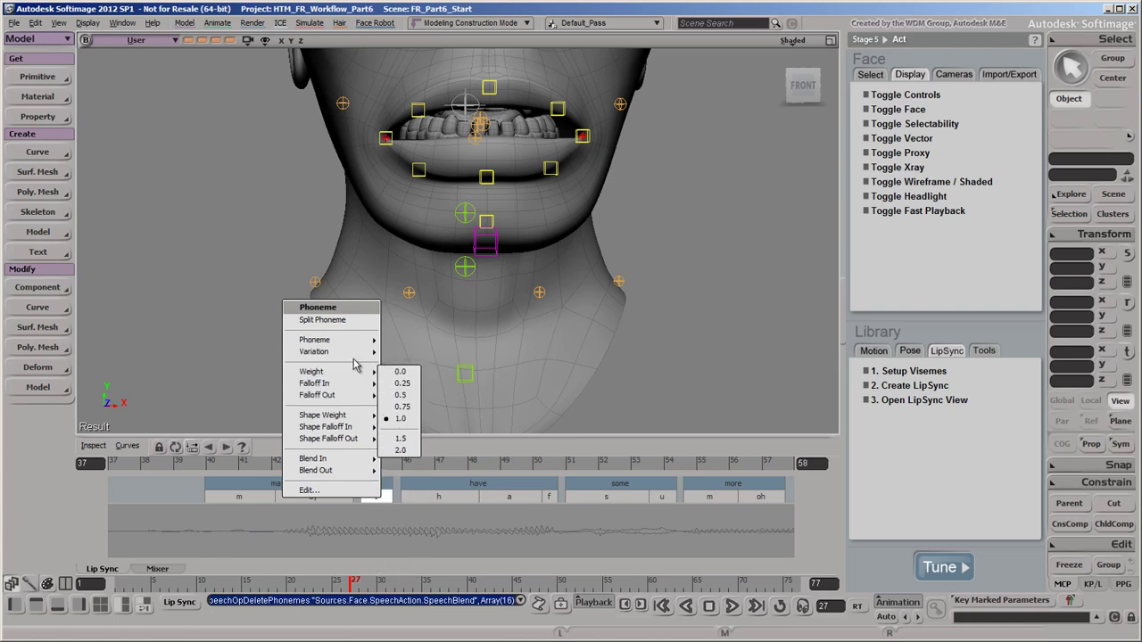
mouse_move(366, 340)
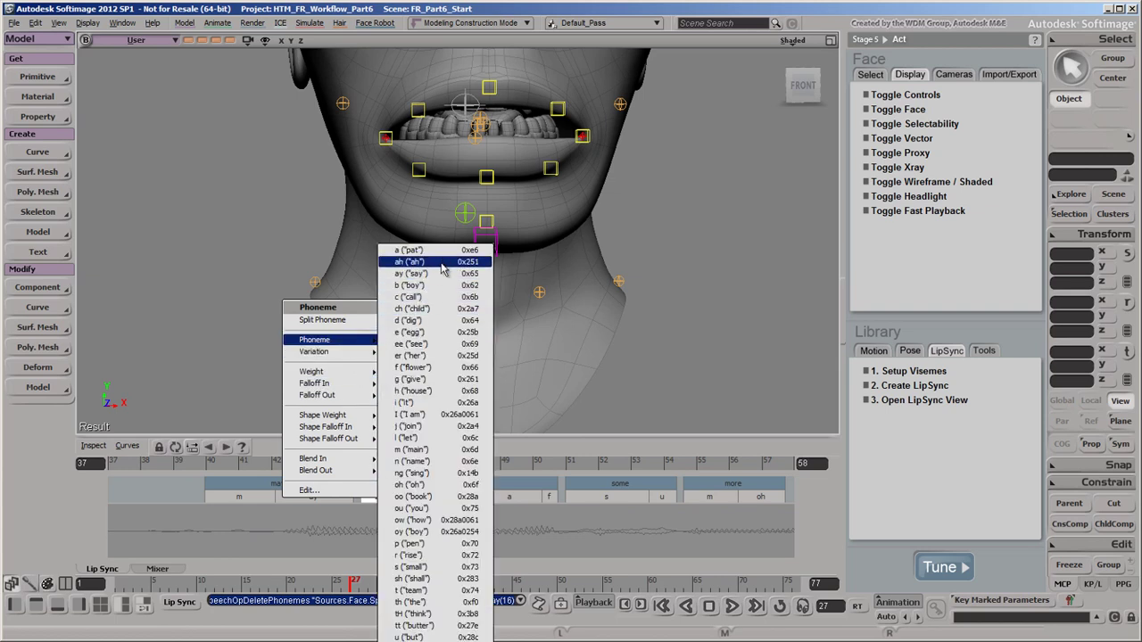
click(413, 262)
click(373, 461)
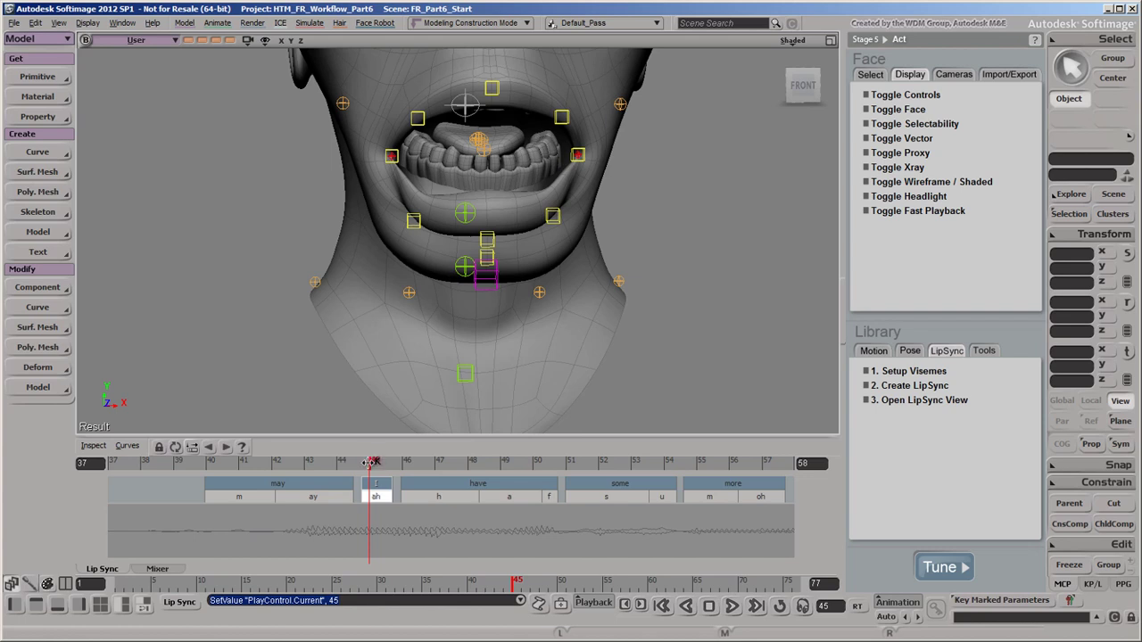
Open the viseme setup and apply the ah ("ah") viseme pose in the Normal variation to the face
click(986, 375)
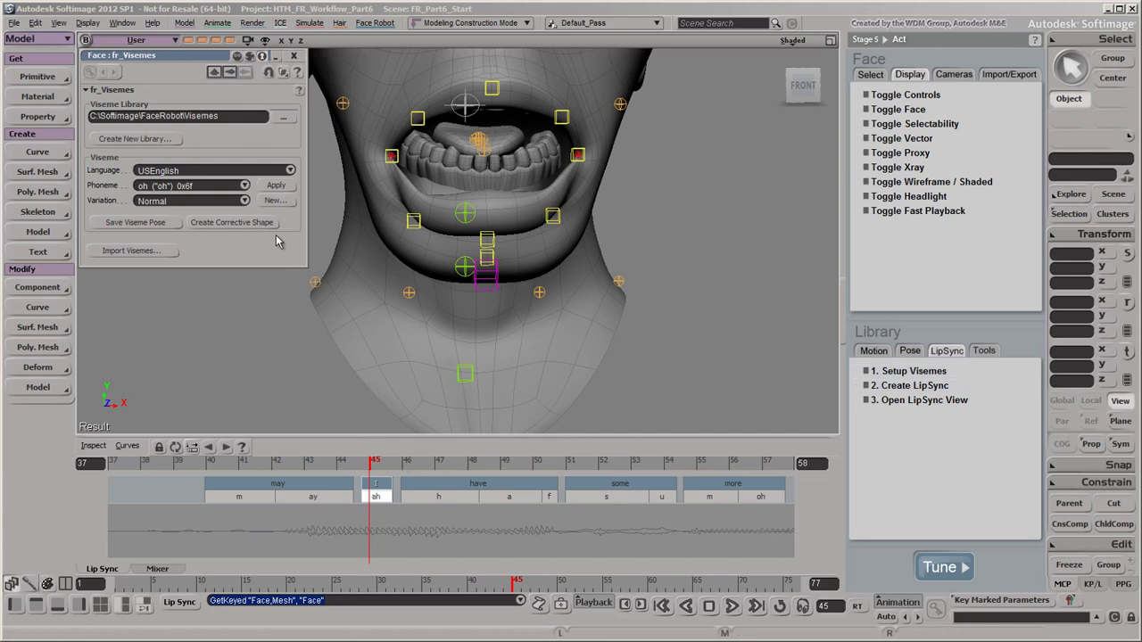
click(245, 186)
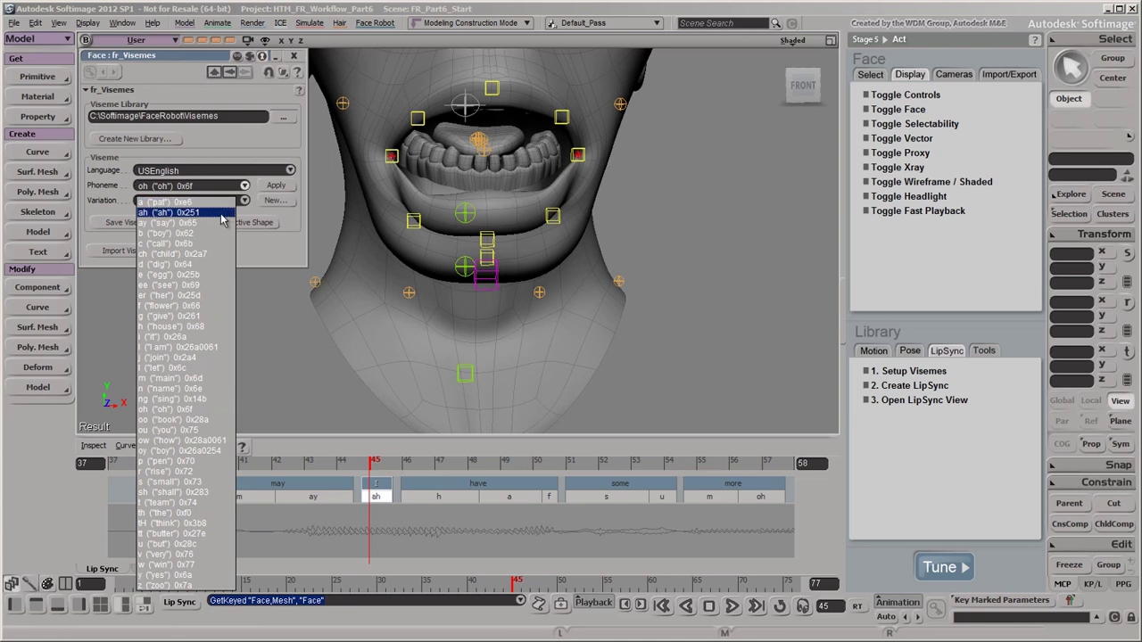
click(221, 214)
click(285, 186)
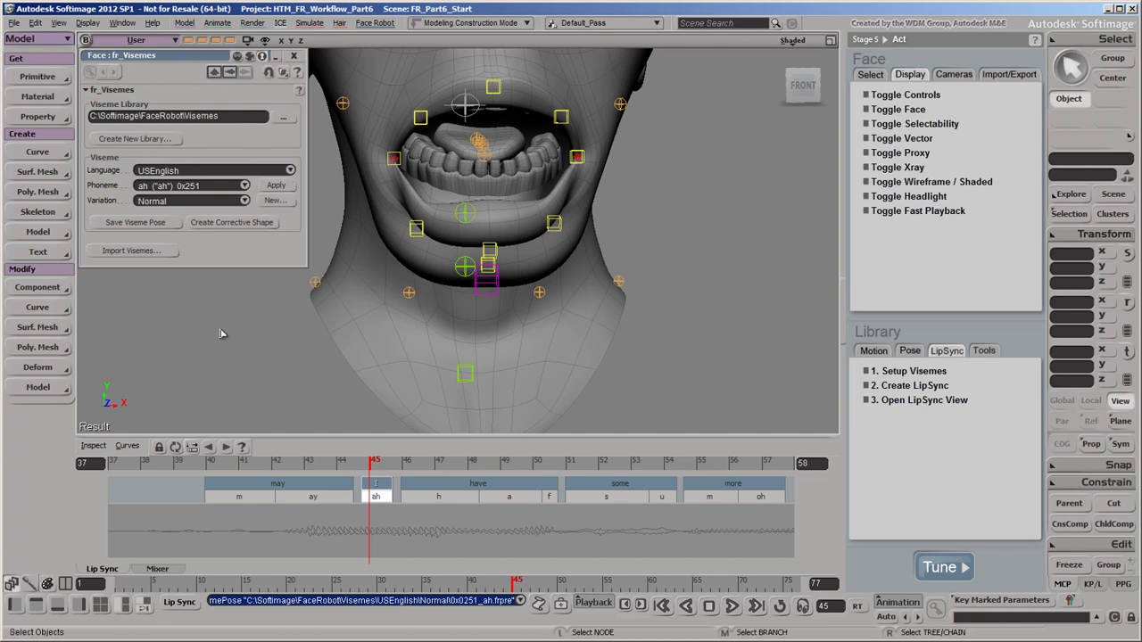
Step through the words around "I", return to frame 45 and reapply the ah viseme pose
click(208, 449)
click(227, 448)
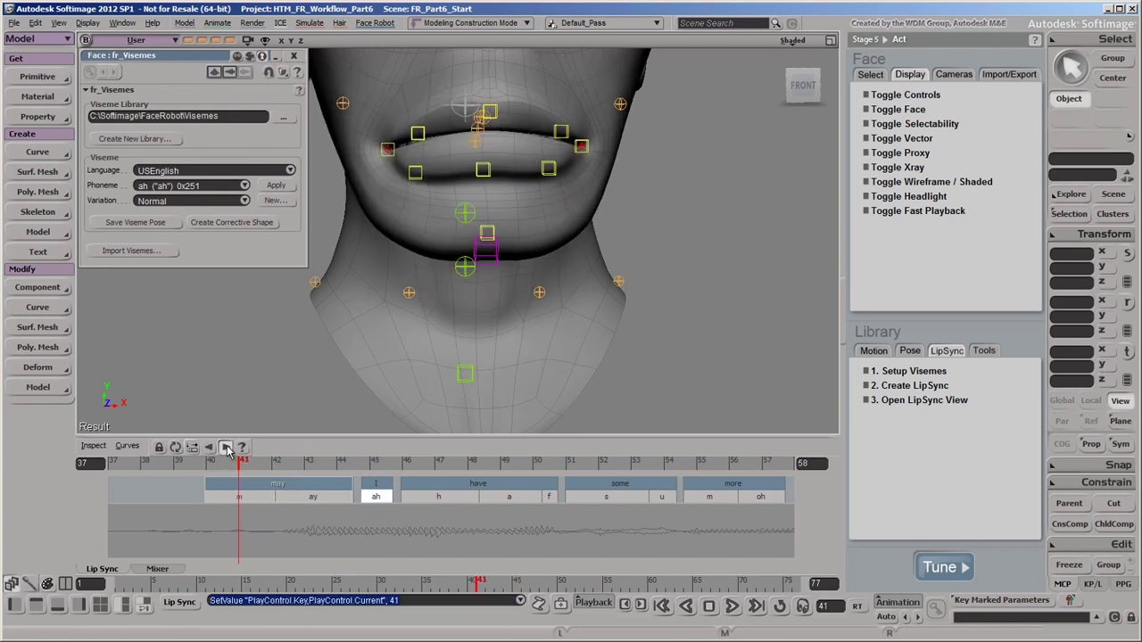
click(227, 448)
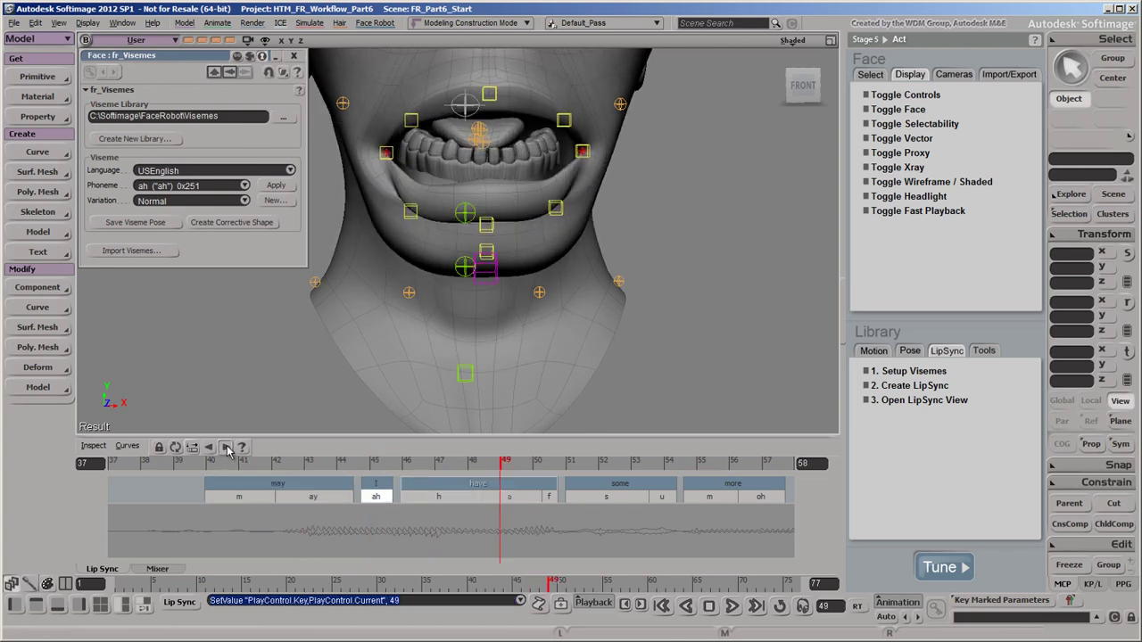
click(210, 449)
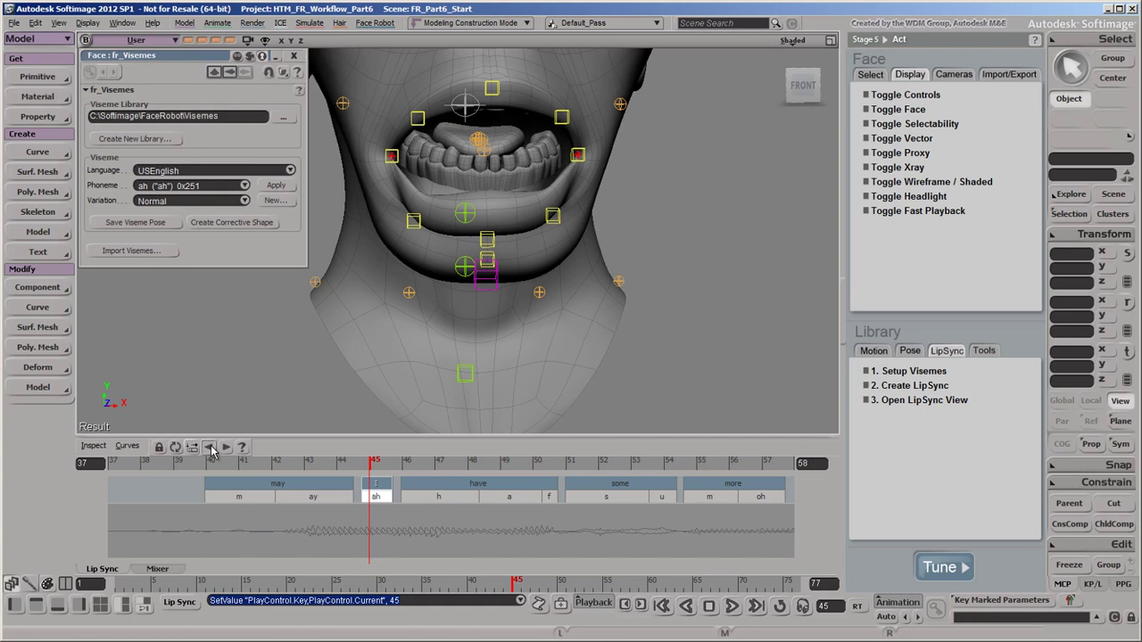
click(276, 186)
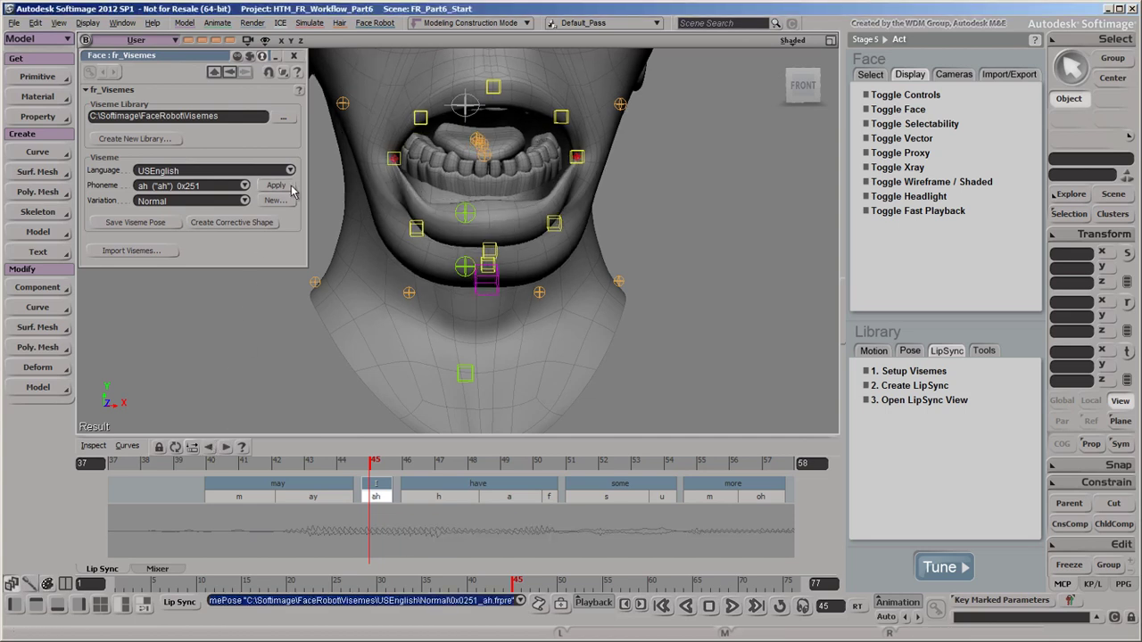
Move the jaw end control upward to partly close the mouth in the ah pose
click(482, 300)
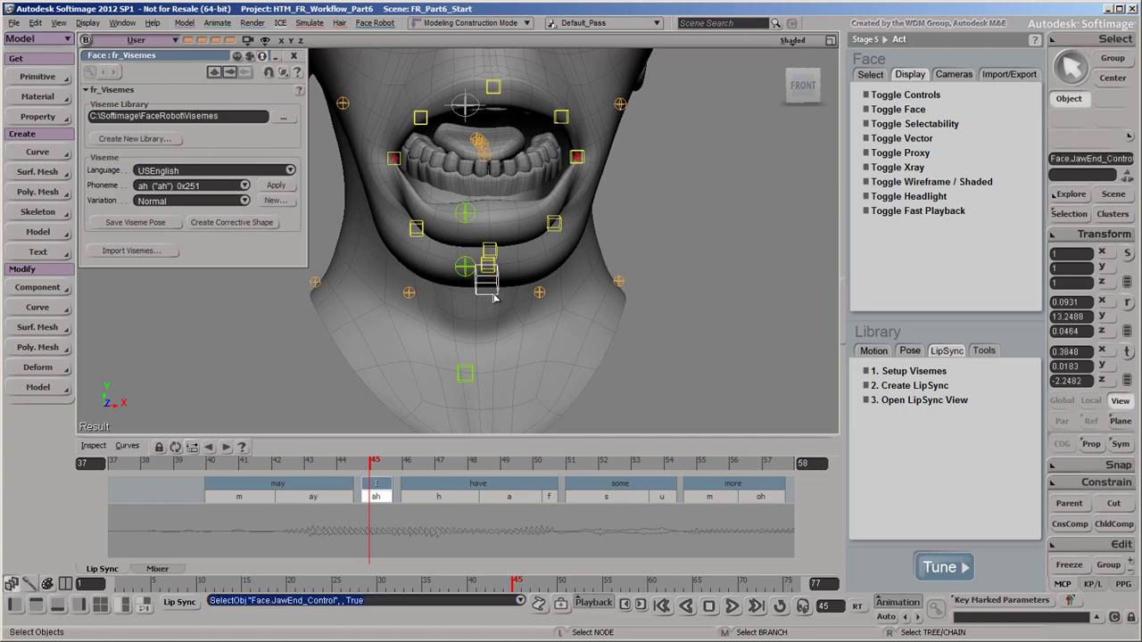
key(v)
drag(489, 285, 490, 267)
key(space)
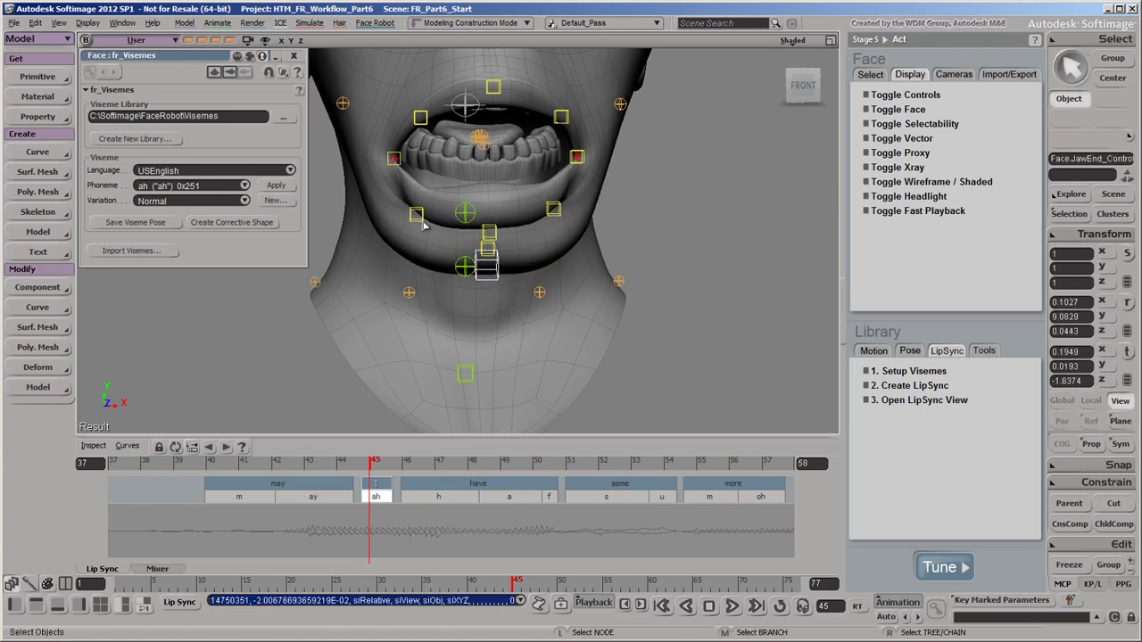
Raise the three lower lip controls together toward the lower teeth and save the result as the ah viseme pose
click(417, 216)
ctrl+click(489, 232)
ctrl+click(553, 210)
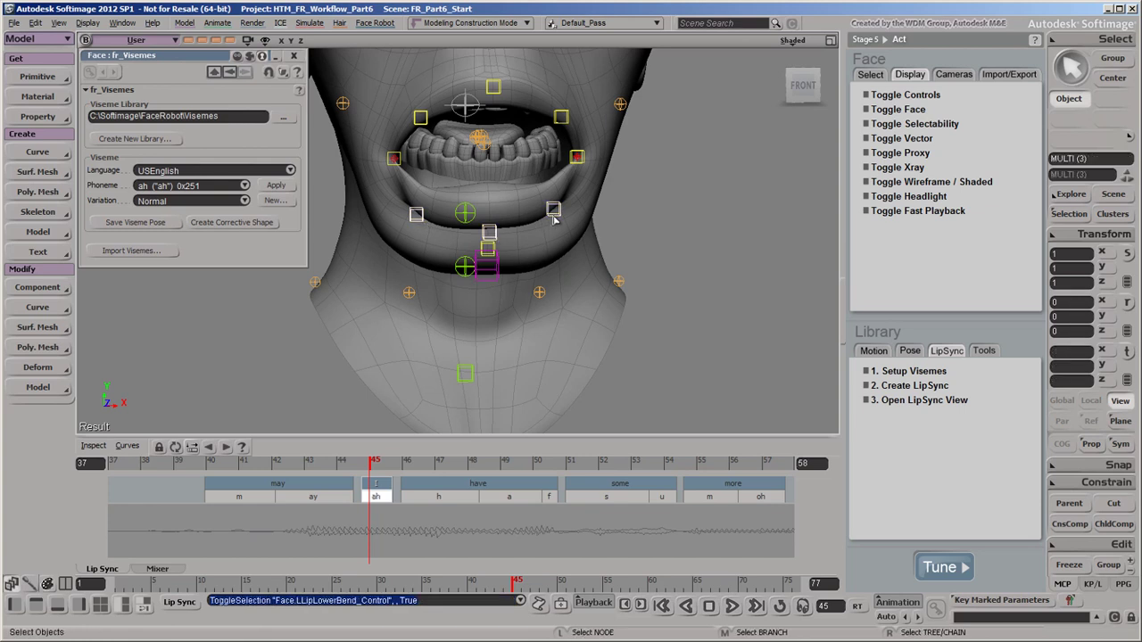
drag(489, 204, 491, 179)
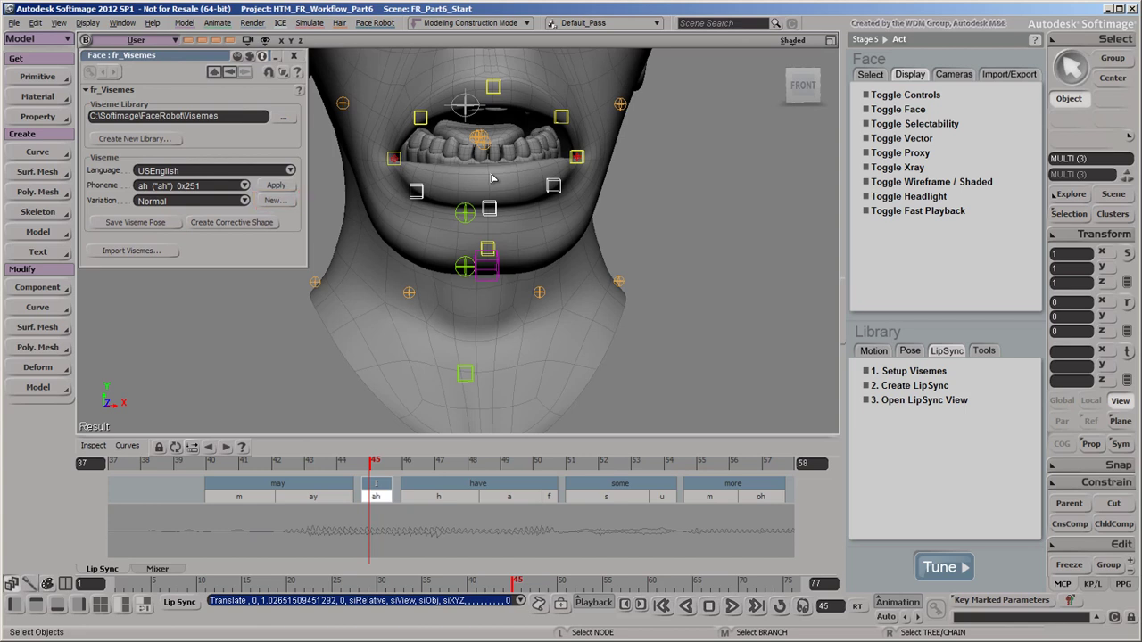
click(174, 225)
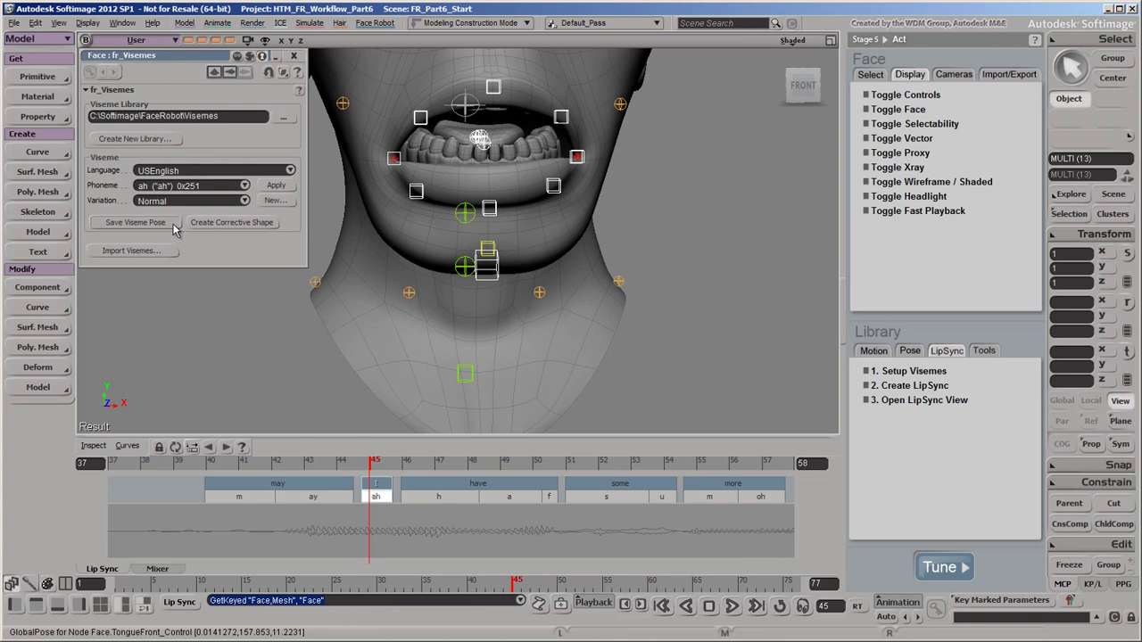
Apply the a ("pat") viseme pose in the Normal variation and raise the jaw end control slightly
click(244, 186)
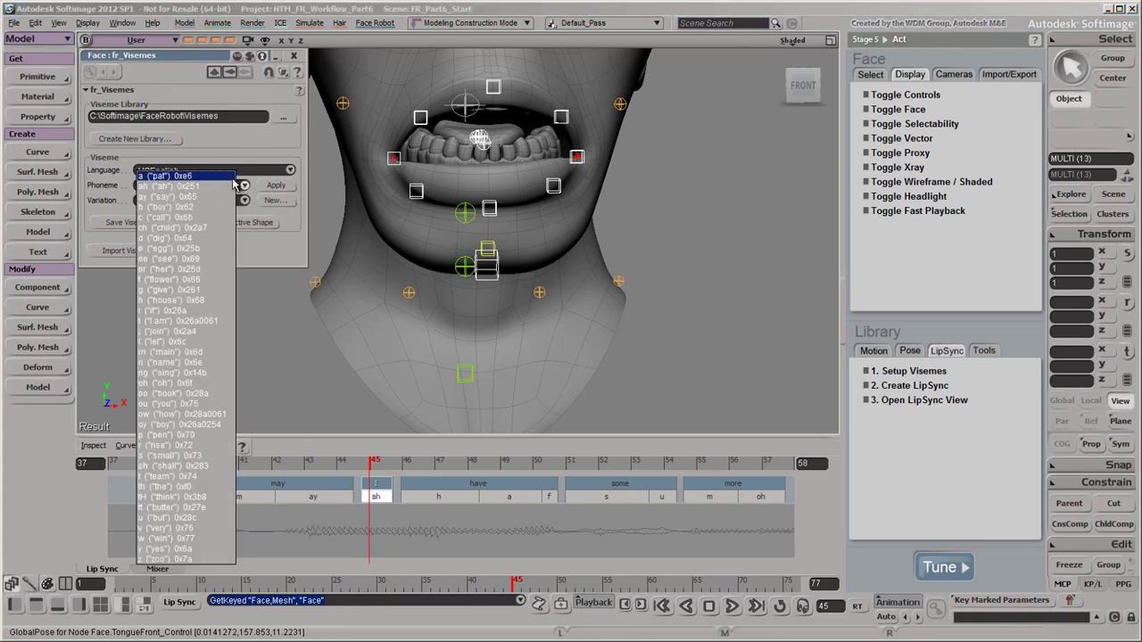
click(224, 178)
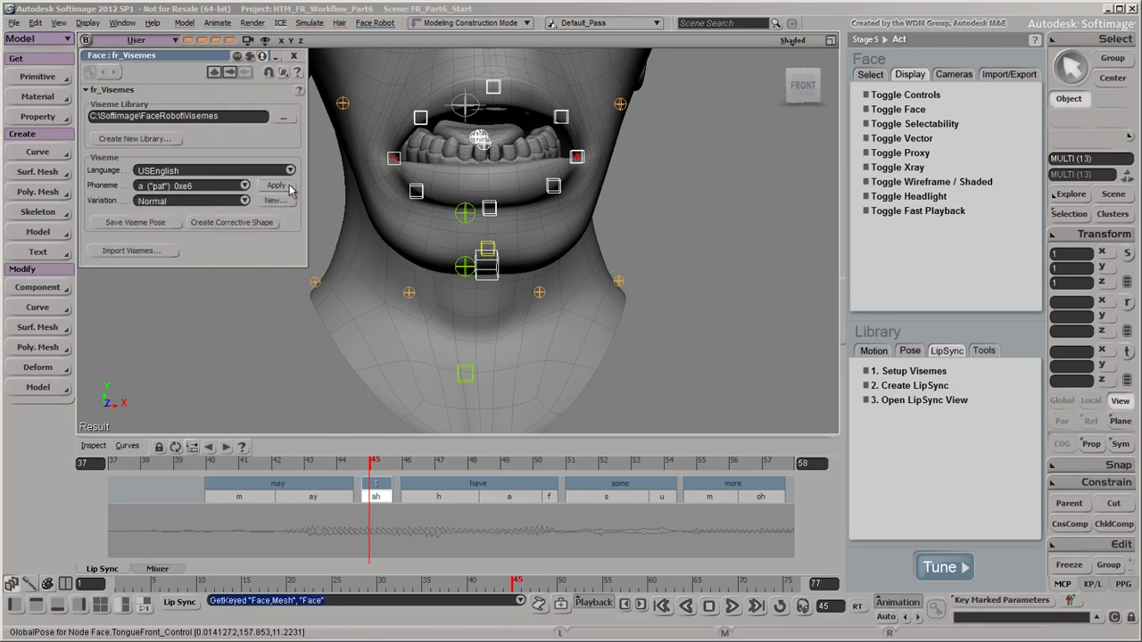
click(284, 187)
click(489, 278)
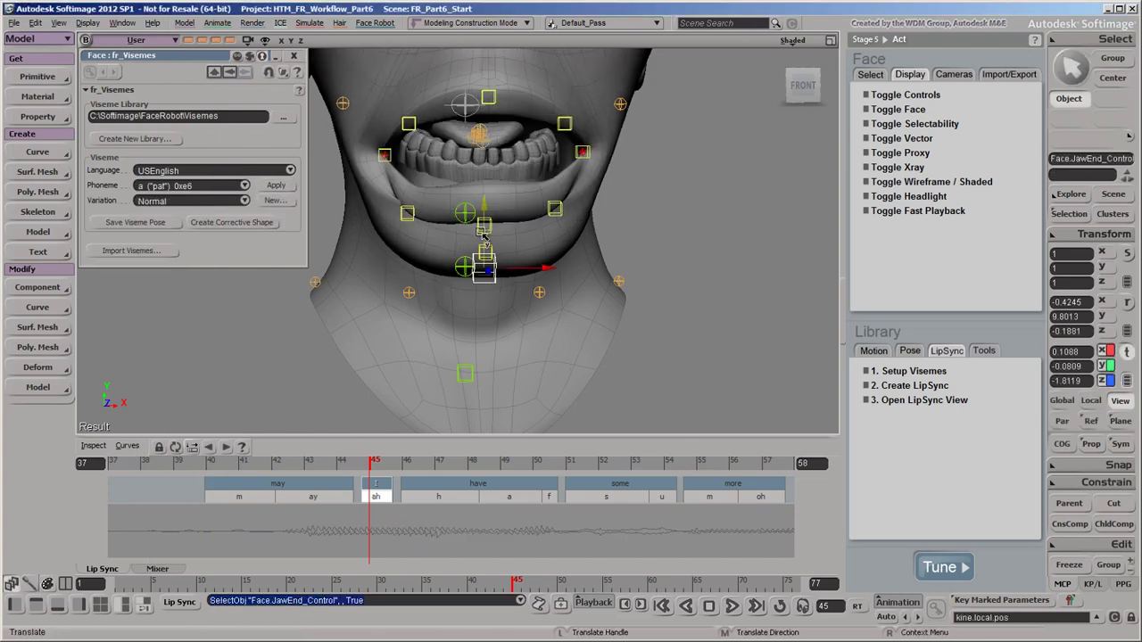
drag(483, 234, 483, 223)
Raise the three lower lip controls together toward the lower teeth and save the result as the a ("pat") viseme pose
click(407, 206)
ctrl+click(484, 214)
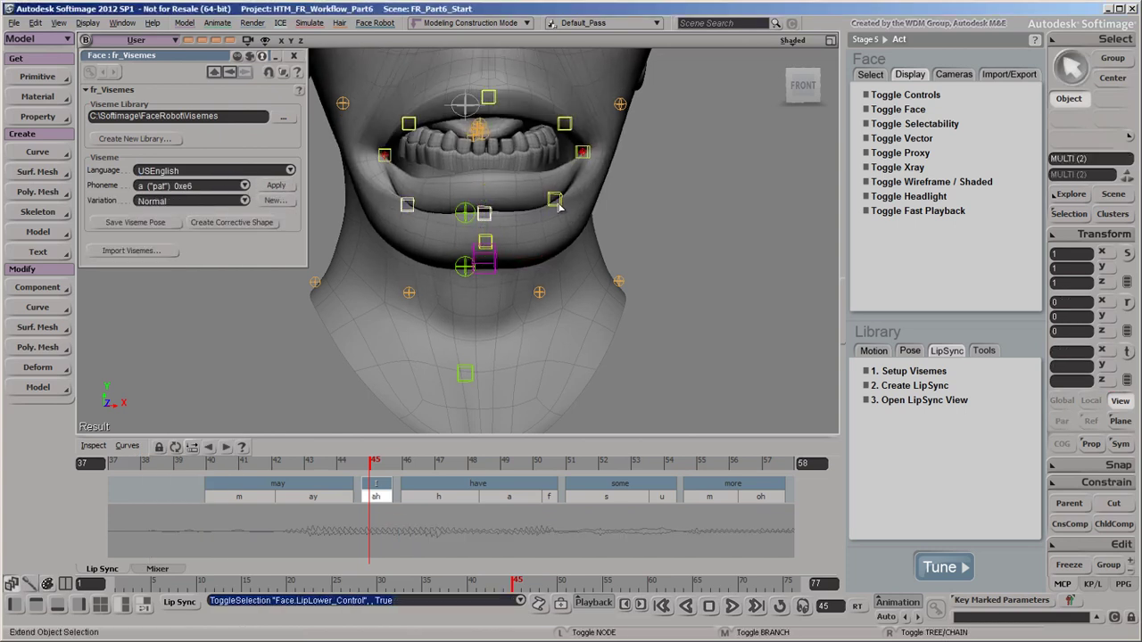
ctrl+click(554, 200)
drag(554, 199, 554, 183)
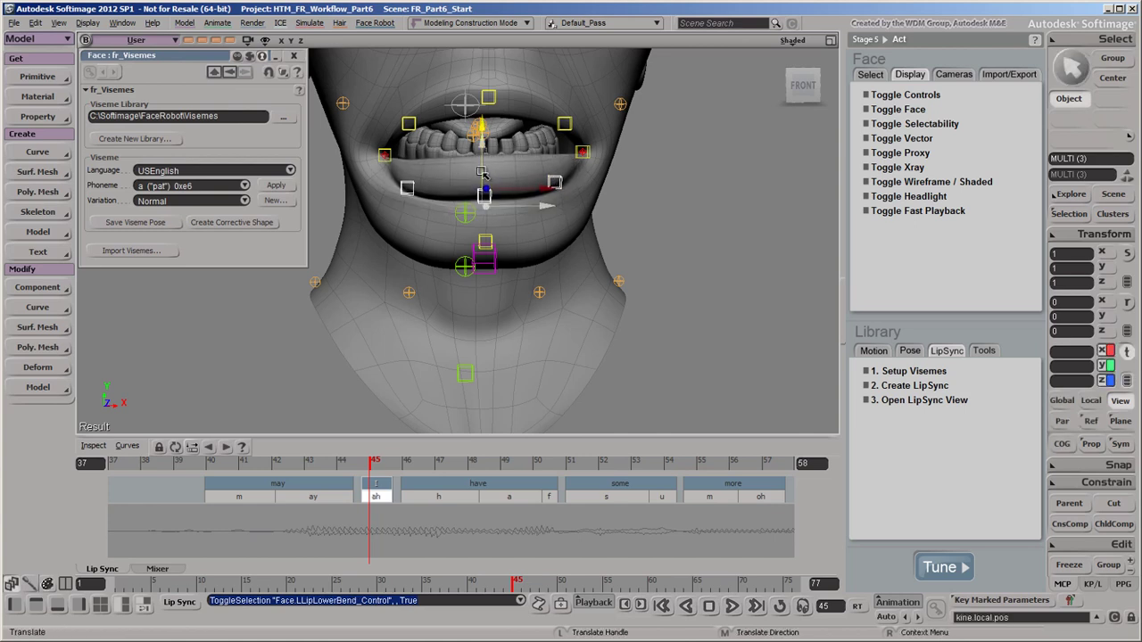
click(174, 227)
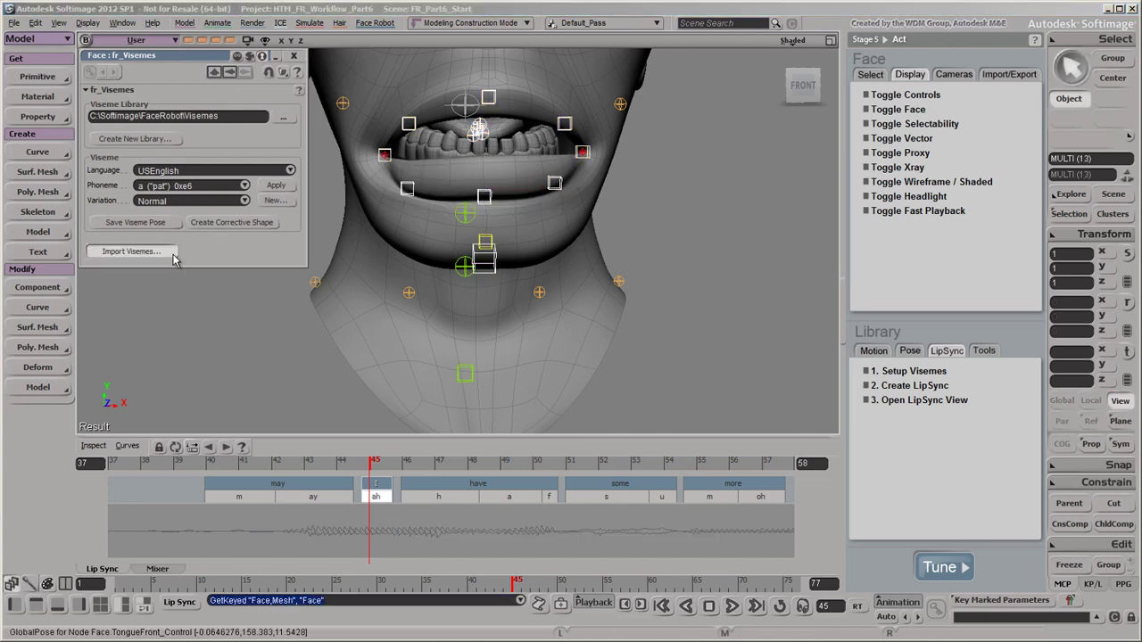
Import the saved visemes for the Normal variation only, overwriting the existing ones
click(174, 255)
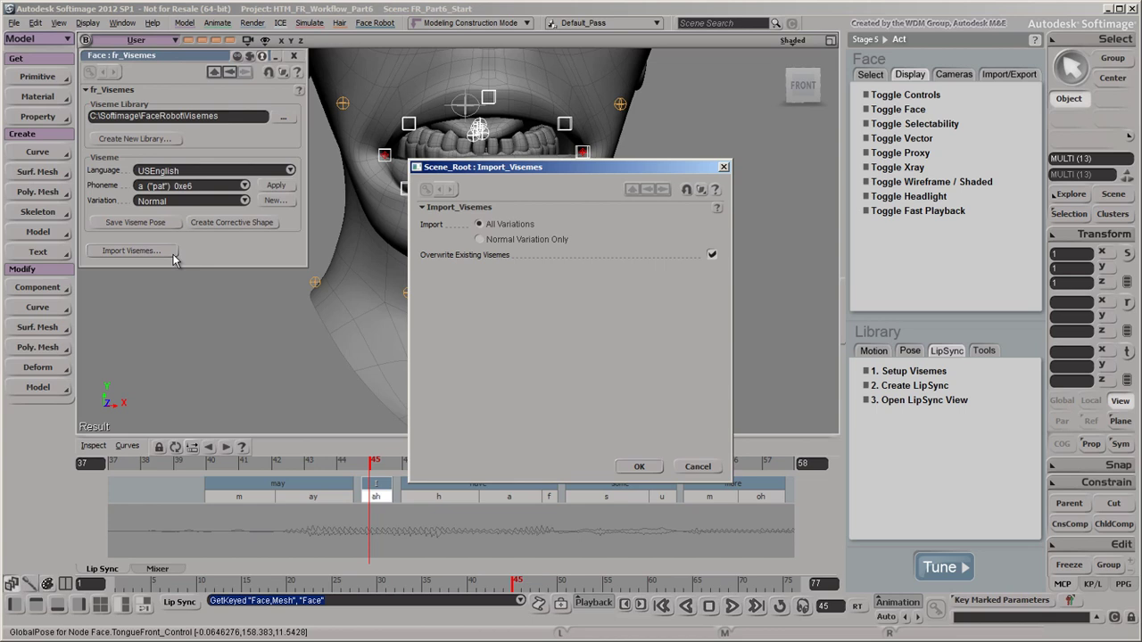
click(480, 240)
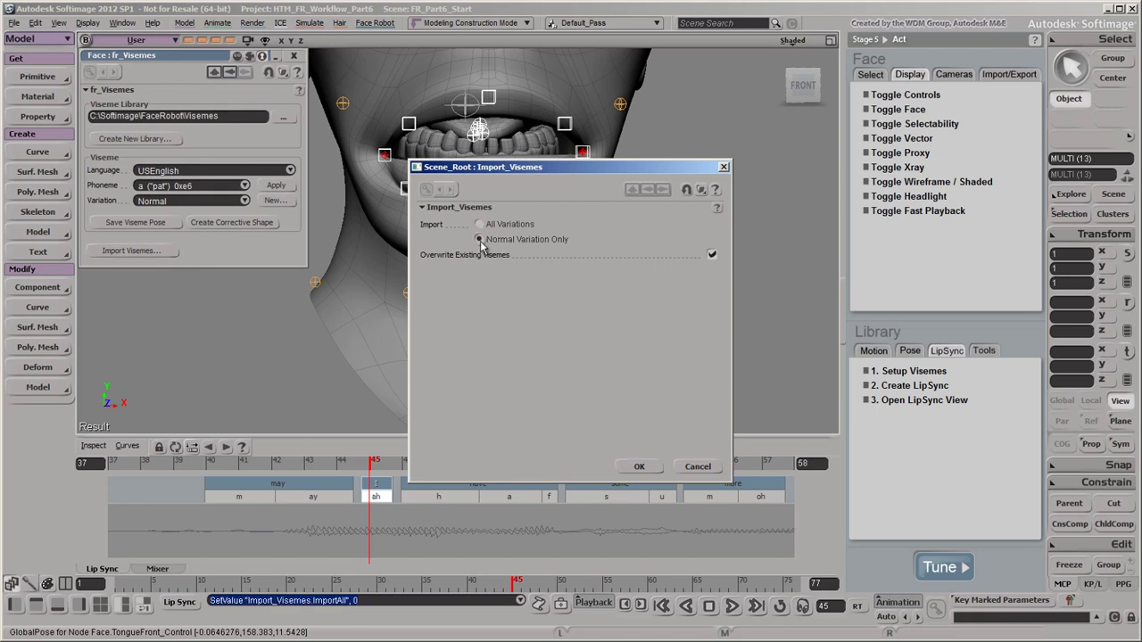
click(658, 465)
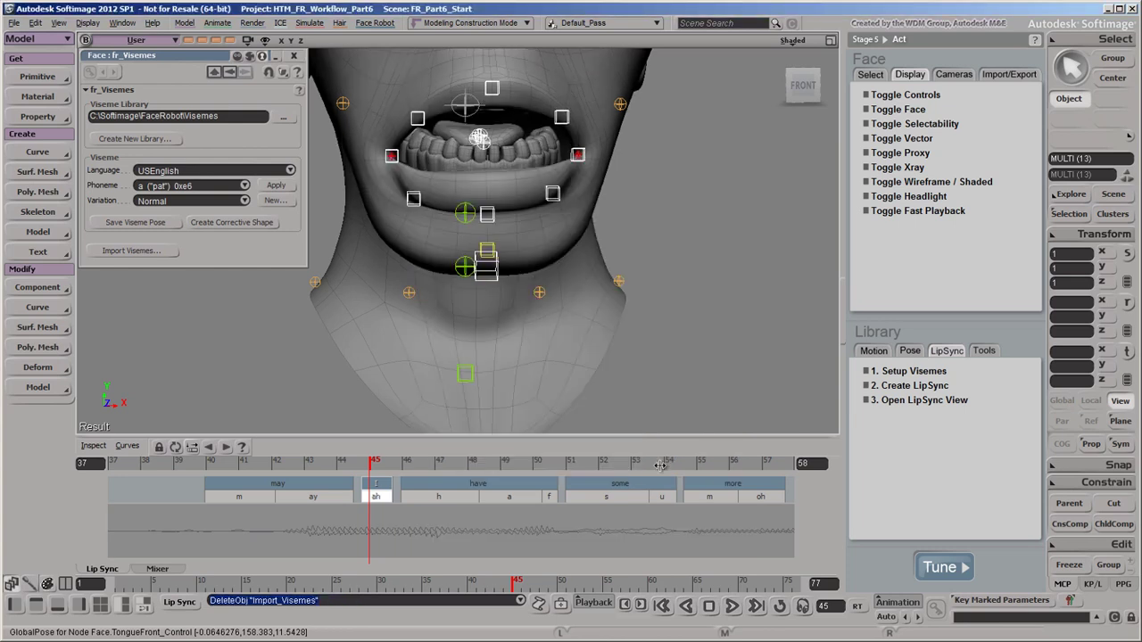
Scrub the words from "may" to "more" between frames 40 and 57, and play the lip sync from frame 40
click(207, 463)
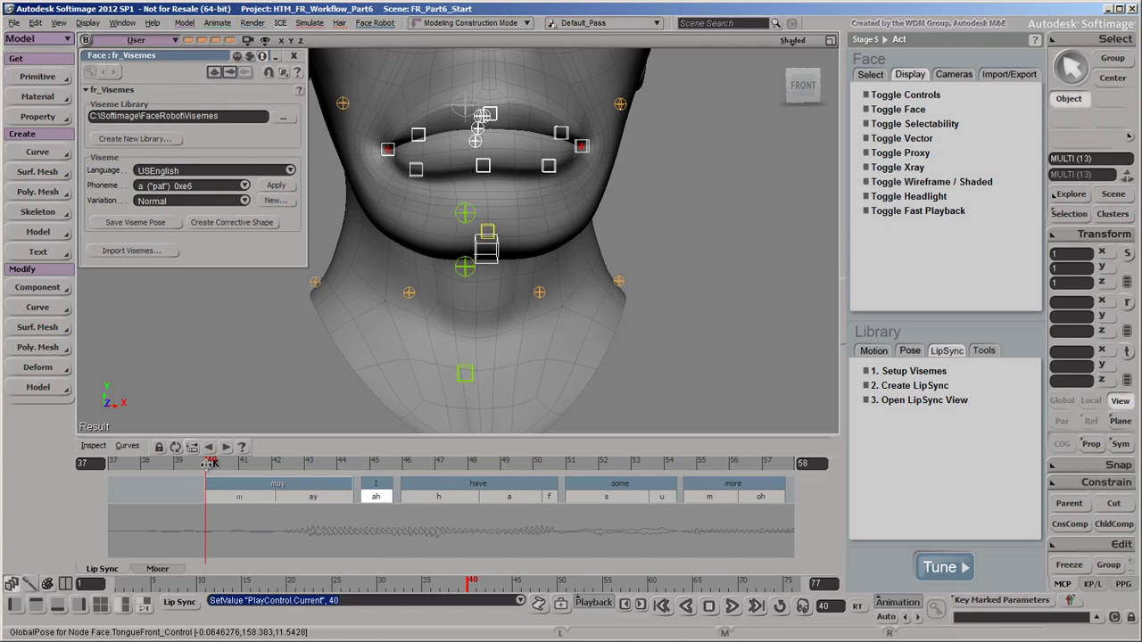
drag(209, 463, 764, 463)
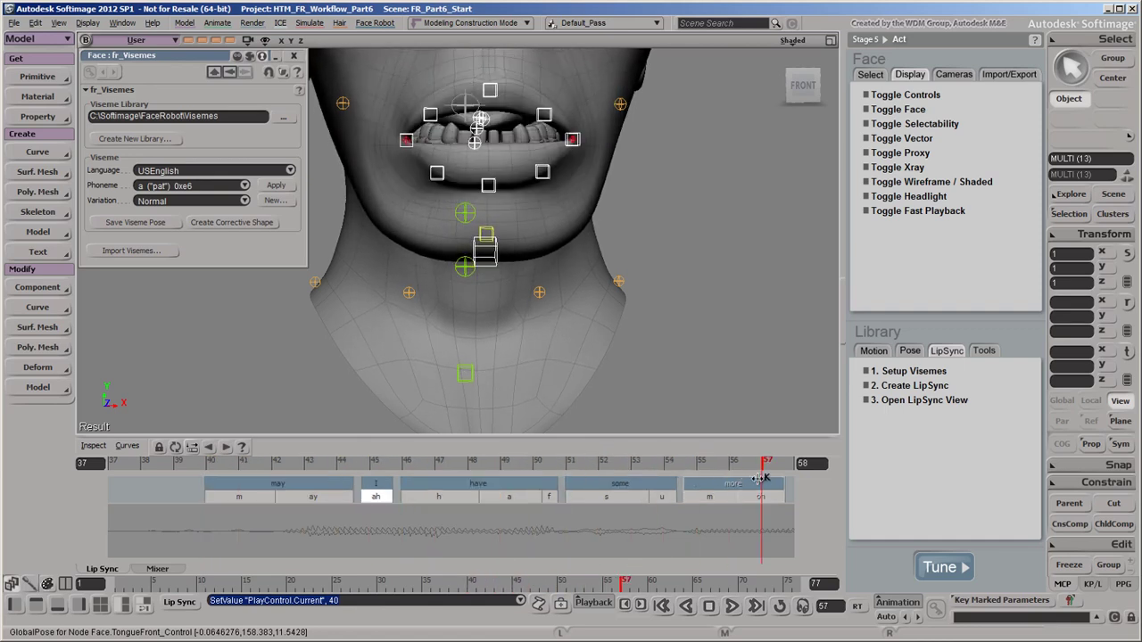
click(209, 463)
click(731, 607)
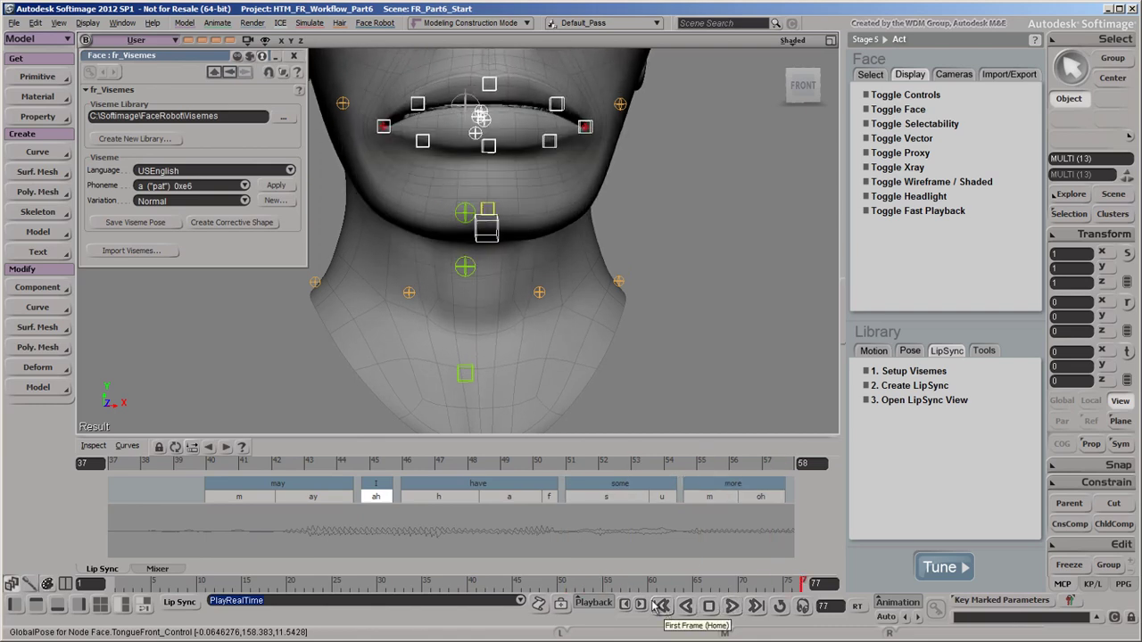
click(208, 464)
click(209, 464)
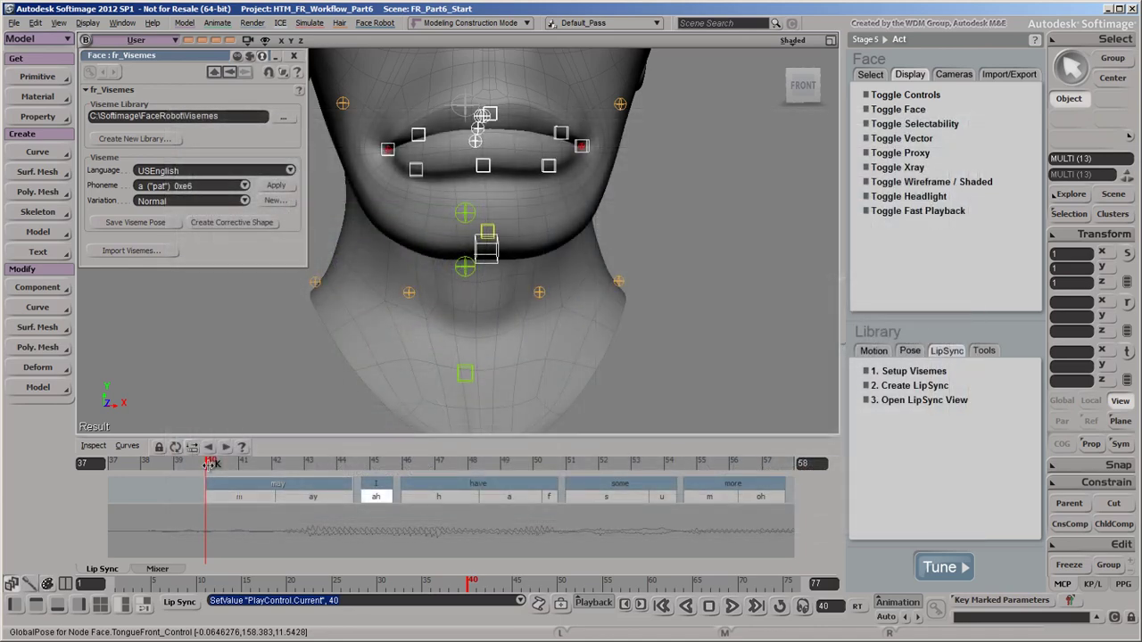
Go to frame 43 in the word "may" and apply the ay ("say") viseme pose in the Normal variation
click(306, 462)
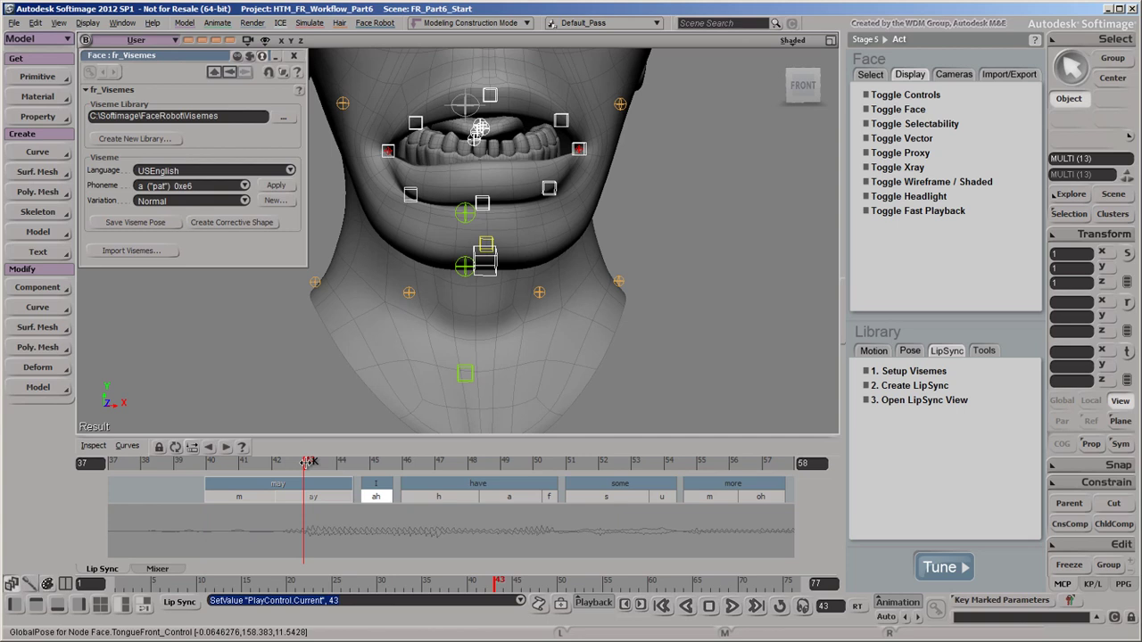
click(243, 186)
click(178, 203)
click(287, 187)
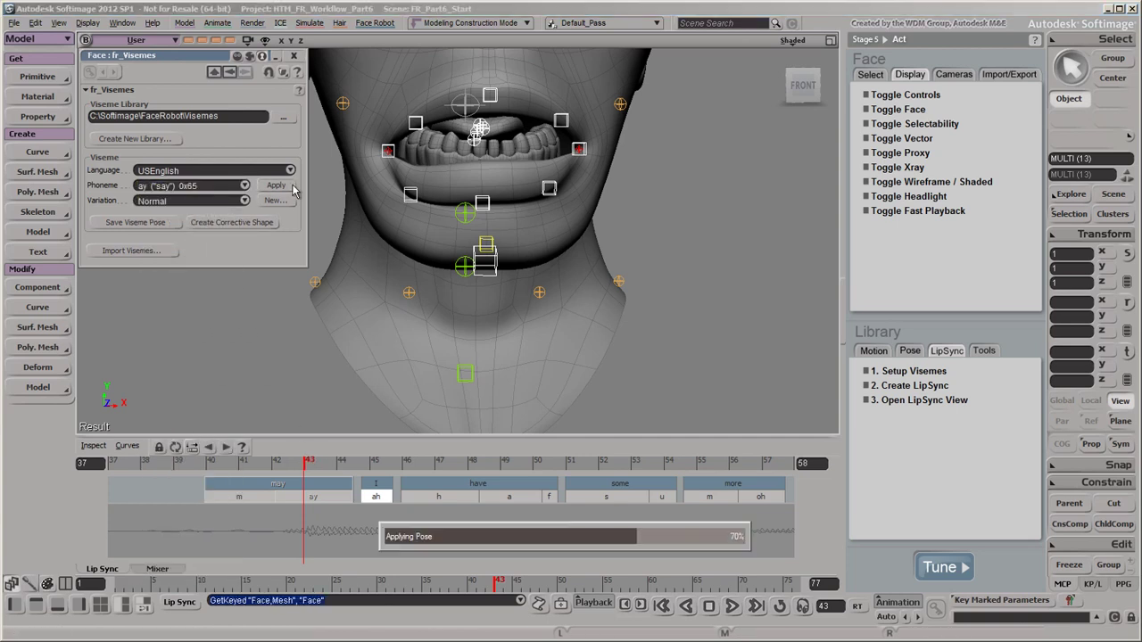
Adjust the height of the three lower lip controls in the ay pose, touching up the right lower lip bend control separately
ctrl+click(482, 159)
key(v)
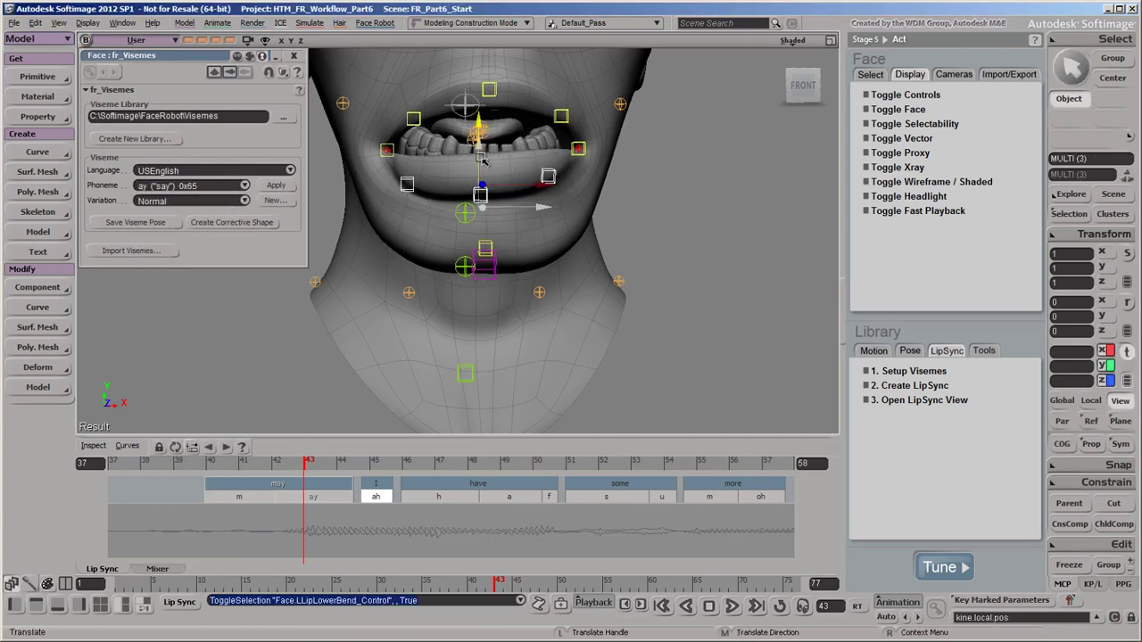
drag(481, 159, 482, 172)
click(407, 184)
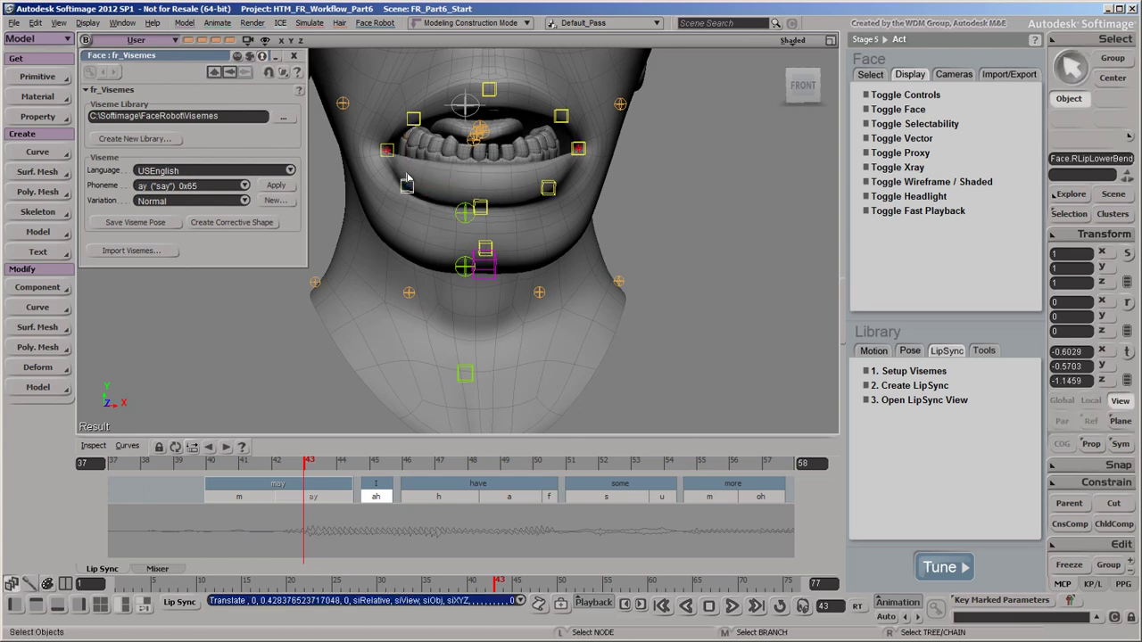
Create a new viseme variation named "lips closed" based on the Normal variation
click(288, 207)
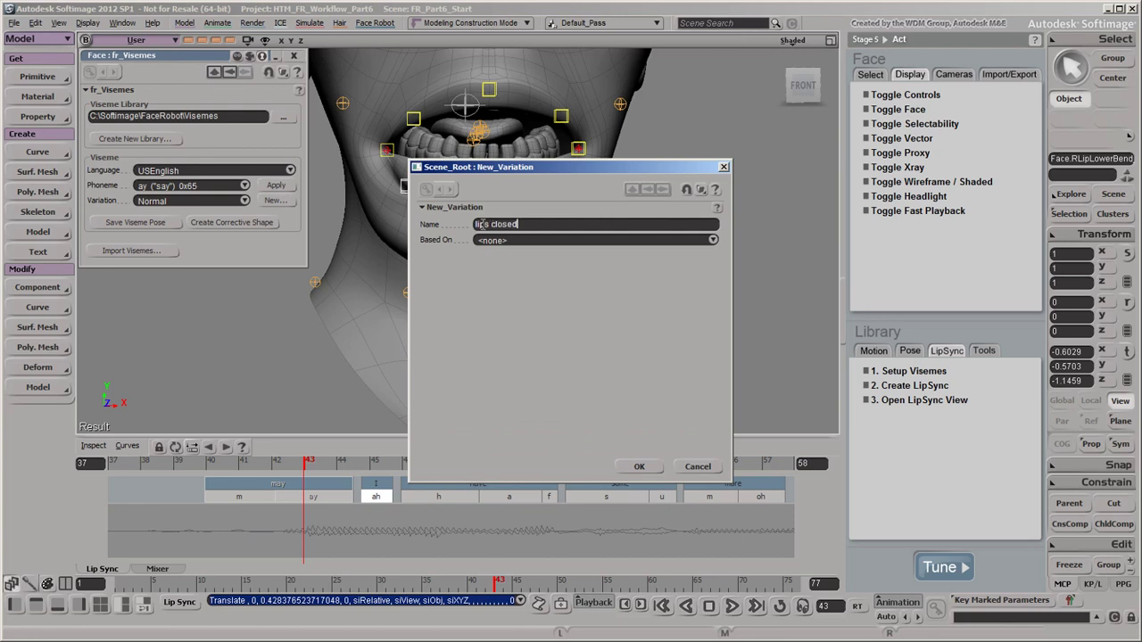
click(712, 241)
click(702, 251)
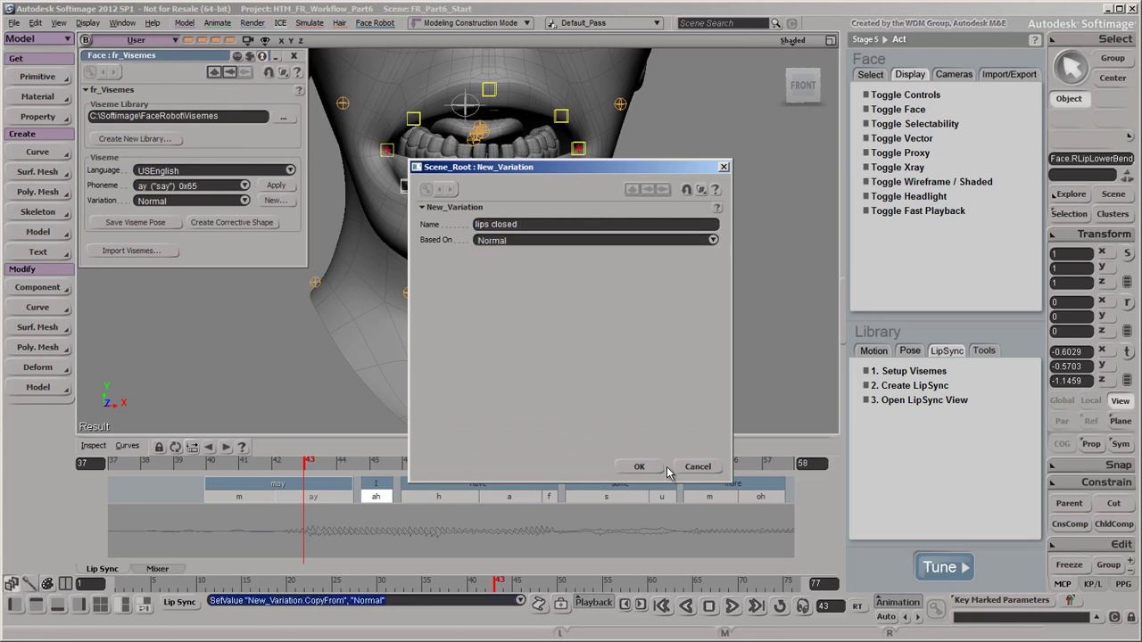
click(639, 466)
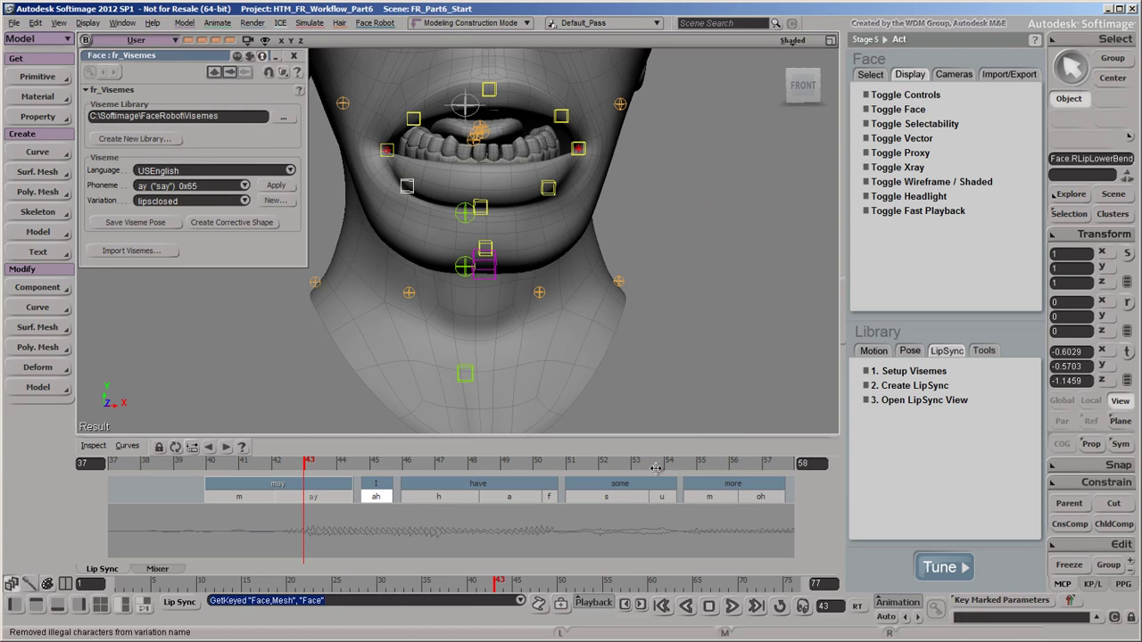
Import only the lipsclosed variation of the visemes, overwriting the existing ones
click(175, 255)
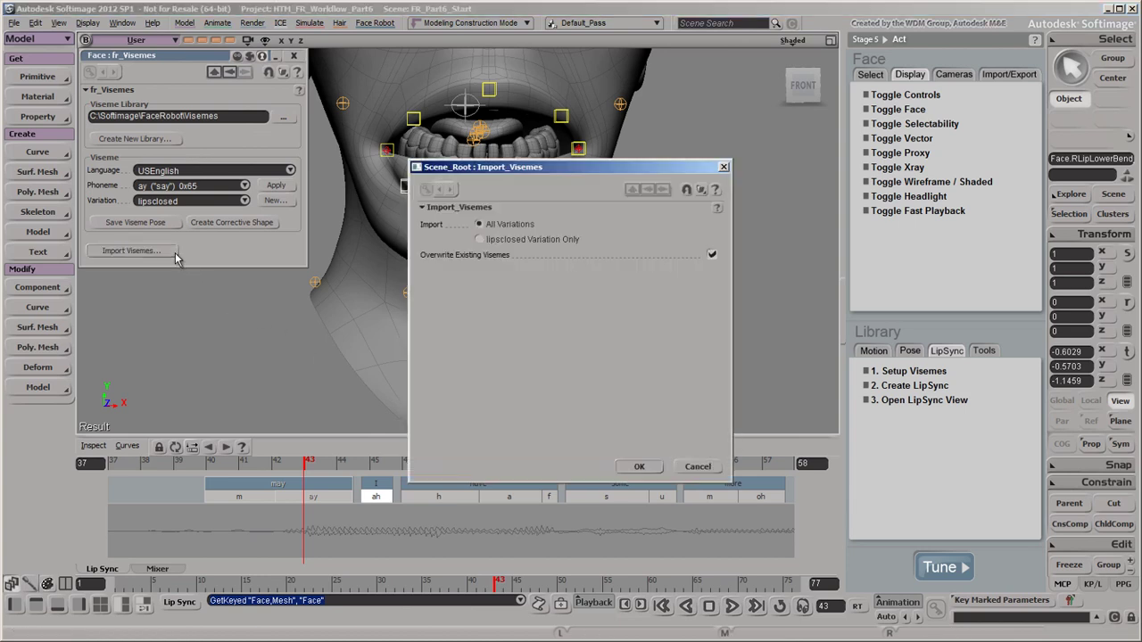
click(480, 239)
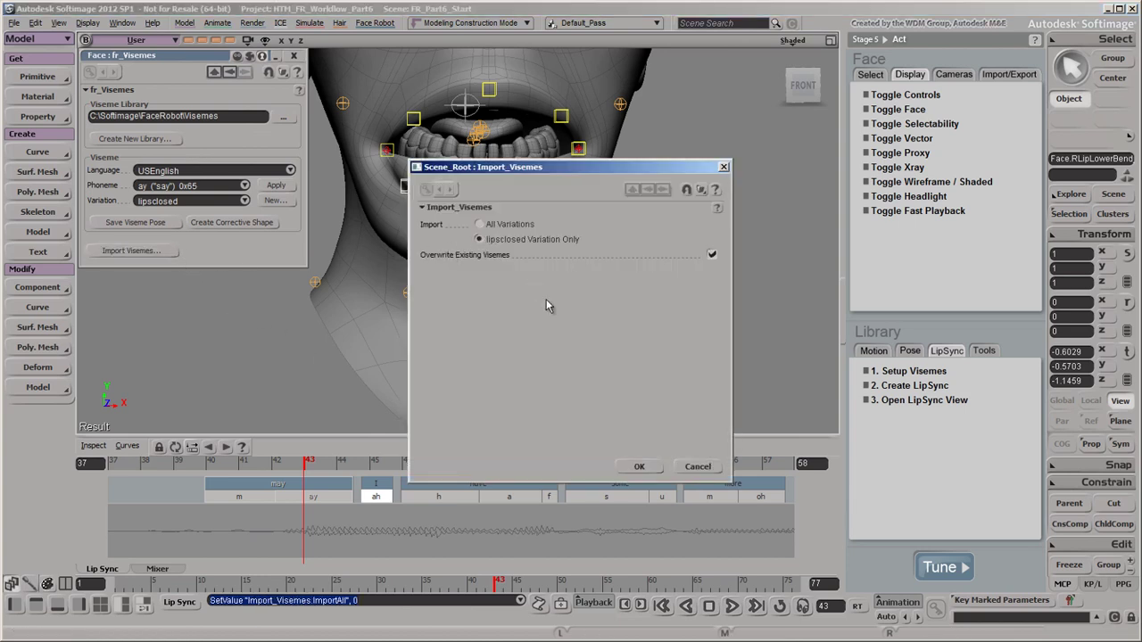
click(639, 467)
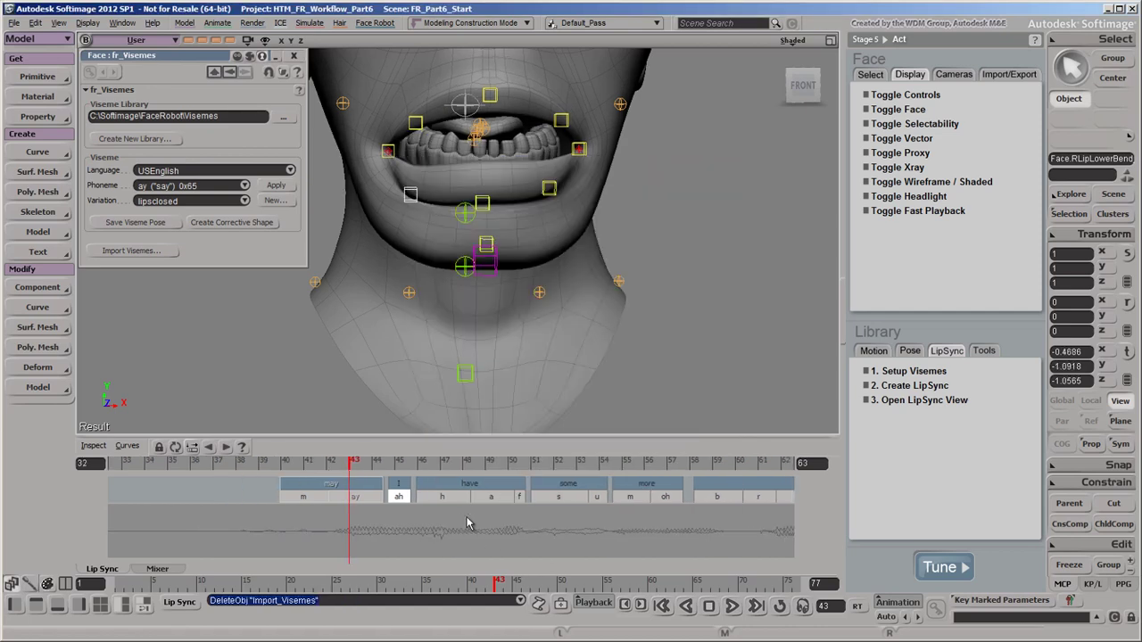
Assign the lipsclosed variation to the ay phonemes in the words "may" and "brains?" together
drag(505, 517, 367, 514)
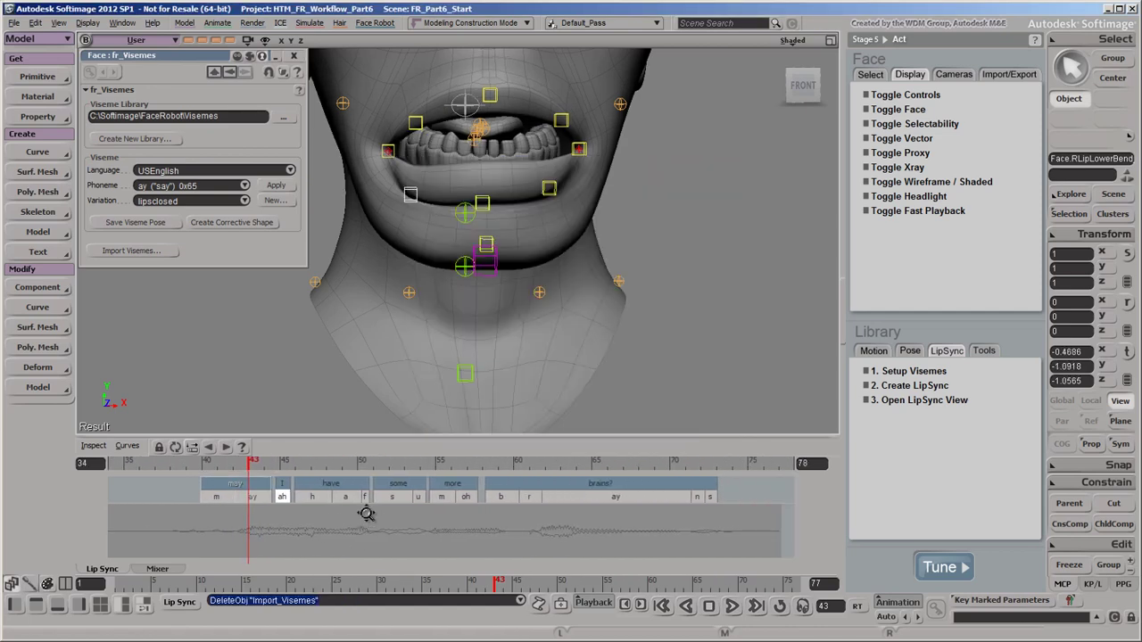
click(254, 498)
click(607, 498)
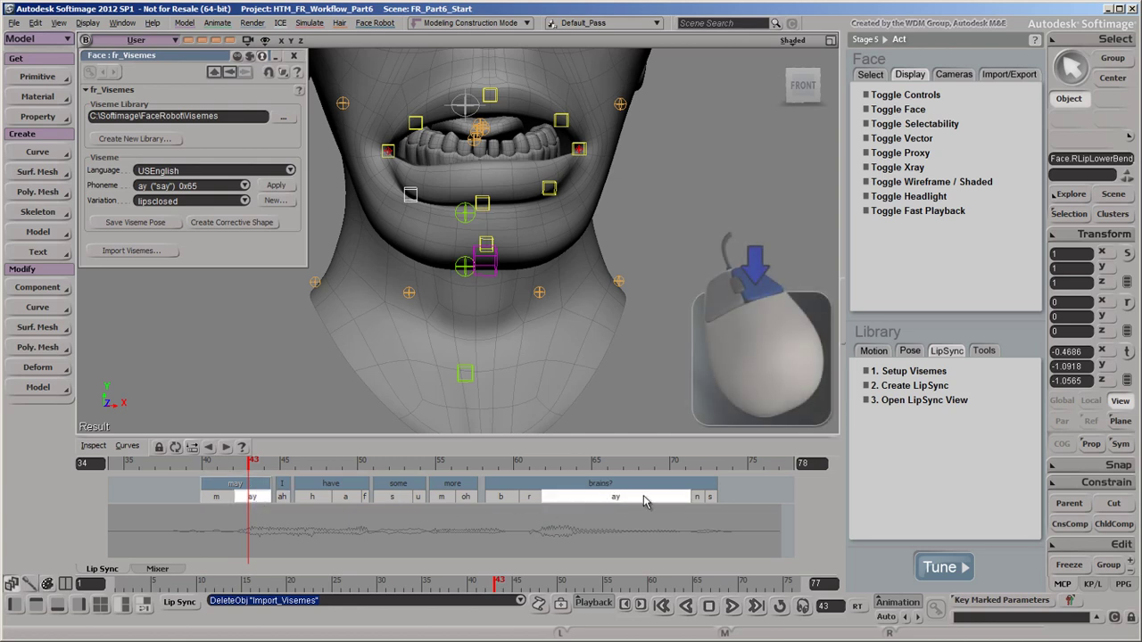
right_click(646, 502)
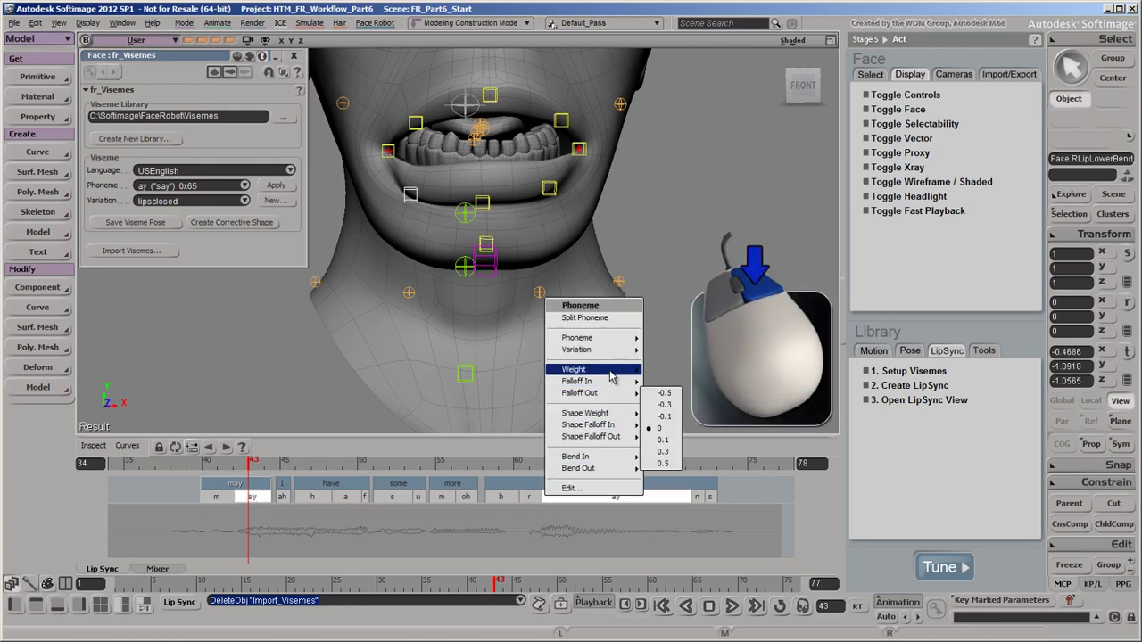
mouse_move(624, 350)
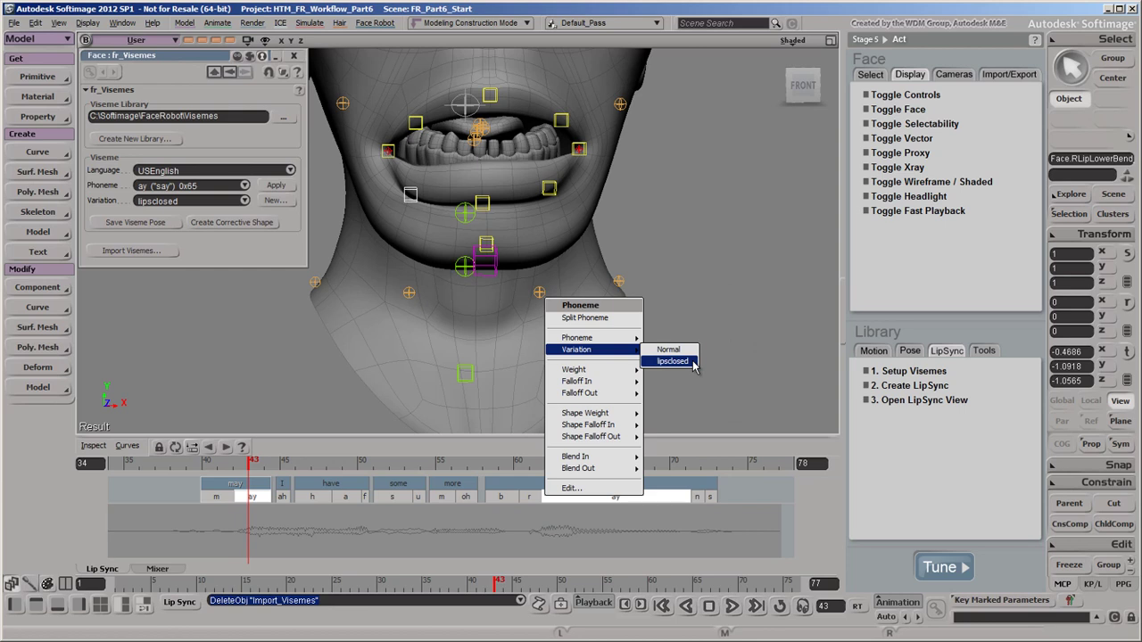
click(673, 361)
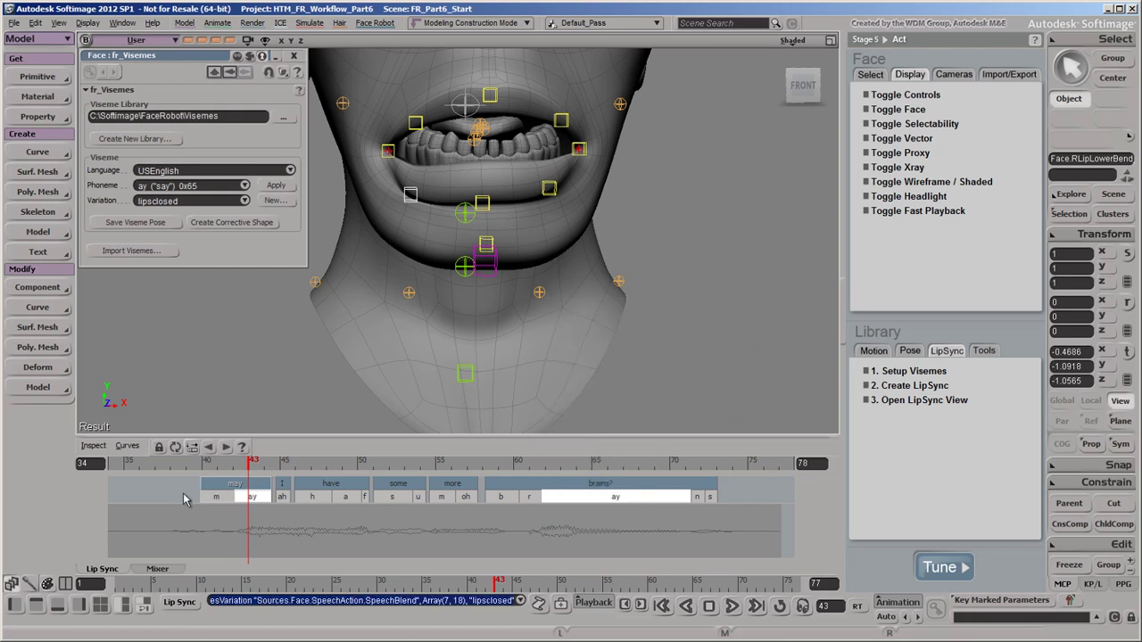
Fit the whole sentence in the lip-sync timeline, play the animation from the first frame and rewind it
scroll(428, 541, down, 2)
click(661, 606)
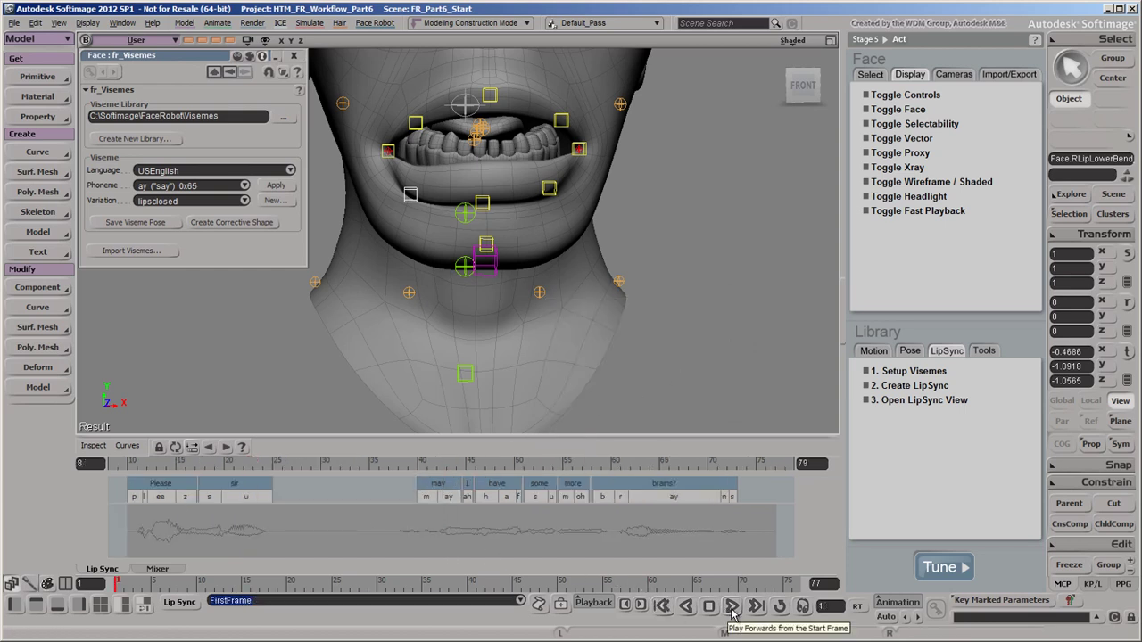
click(732, 607)
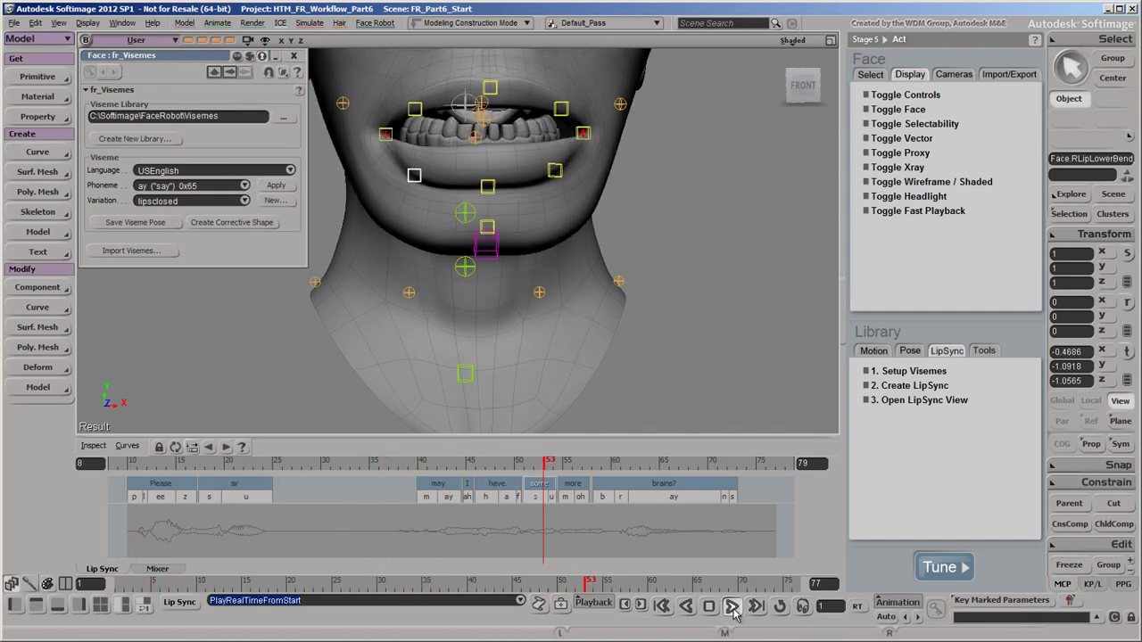
click(661, 606)
Enlarge the viewport above the lip-sync timeline and close the viseme setup
drag(431, 478, 431, 526)
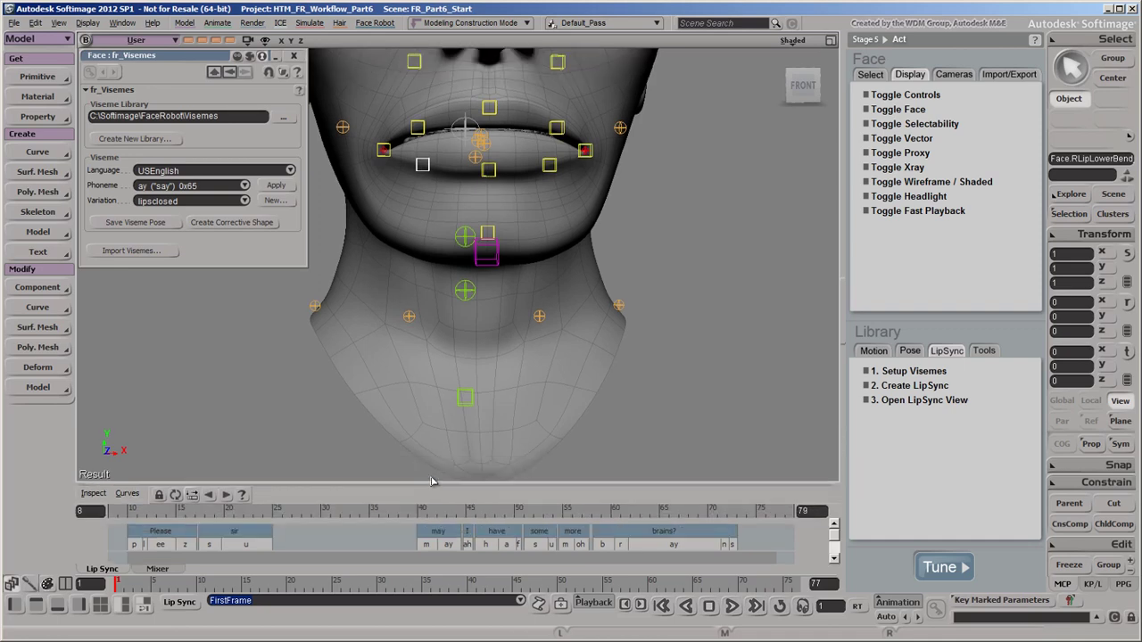
click(293, 56)
Show the whole head in Textured display and play the lip-sync animation from the first frame
click(793, 41)
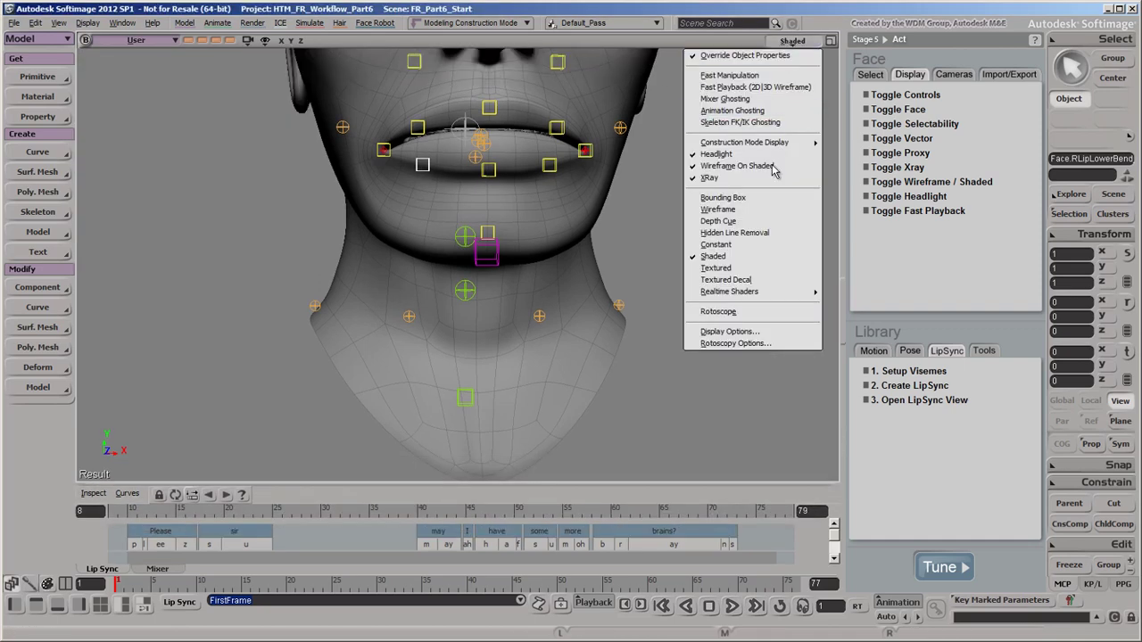
click(771, 272)
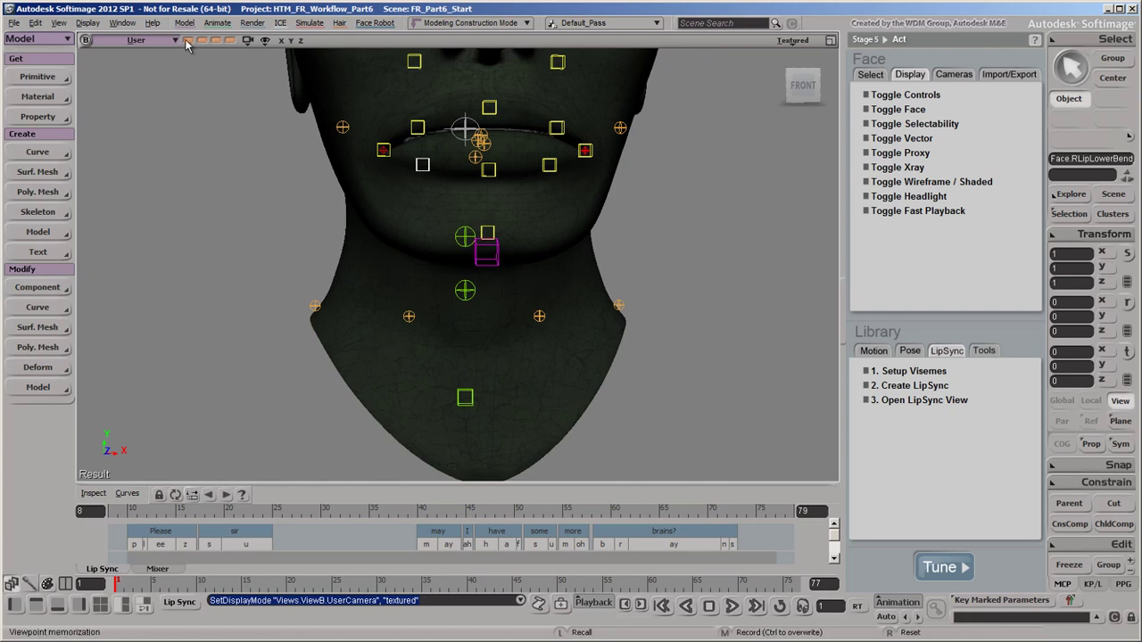
key(a)
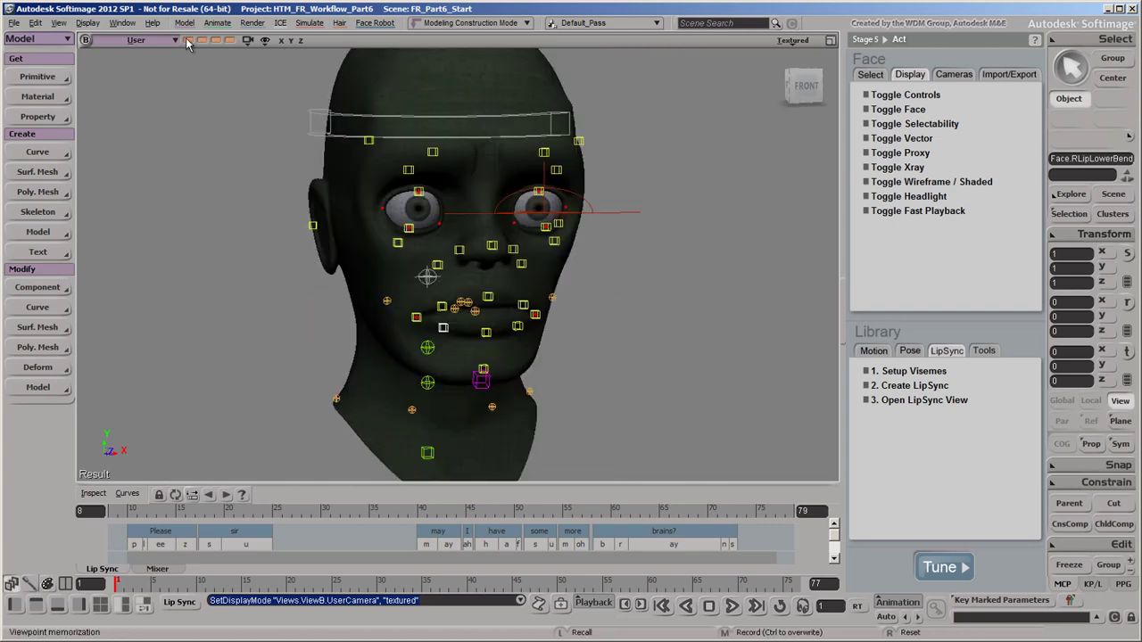
click(731, 607)
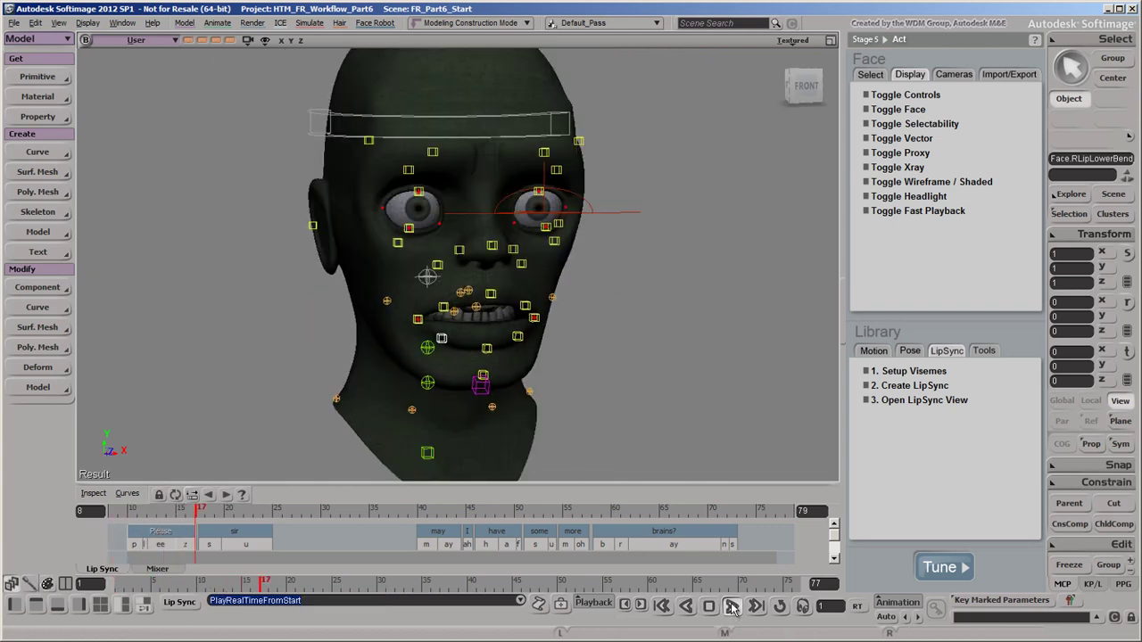